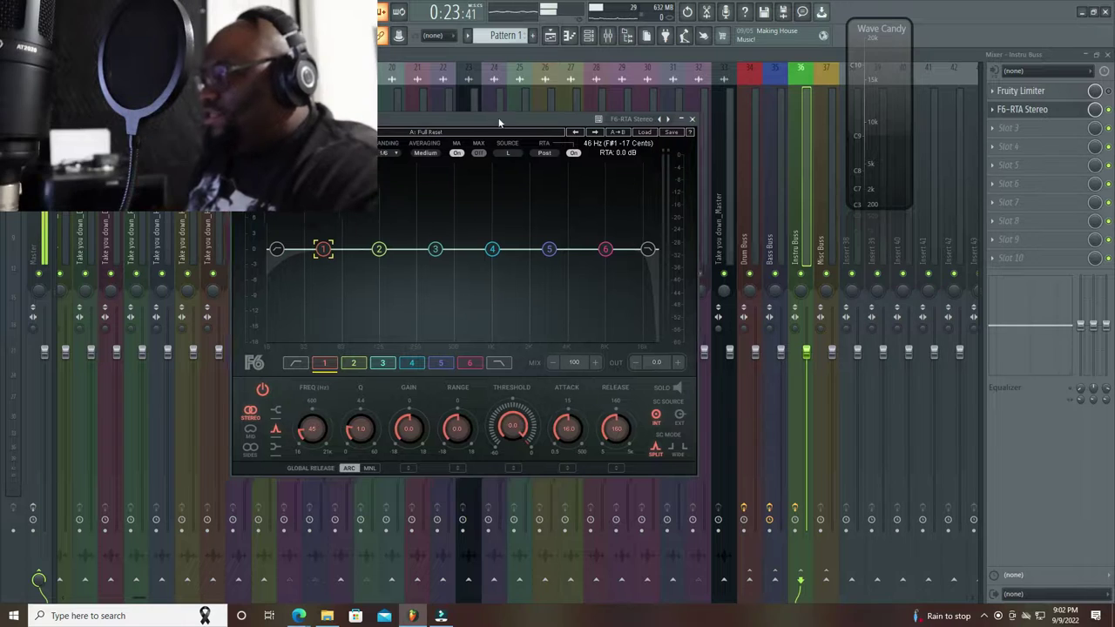
- Move F6-RTA Stereo above Fruity Limiter in the Instru Buss effect chain, close its window and shift the Wave Candy display aside
drag(547, 122, 602, 105)
drag(406, 109, 580, 165)
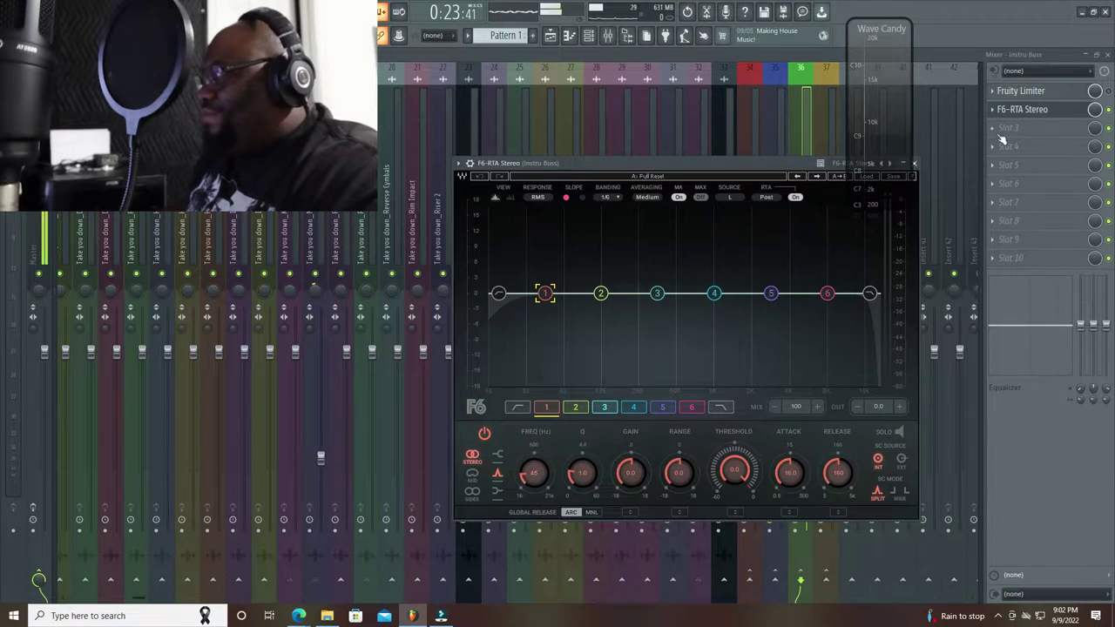
drag(1024, 110, 1034, 97)
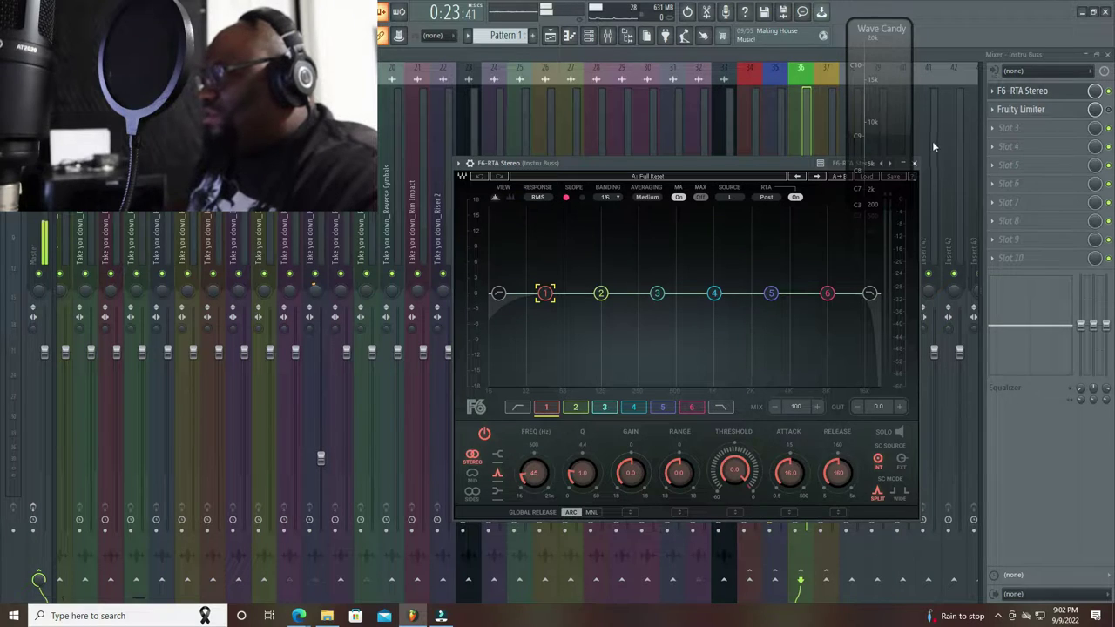
click(914, 163)
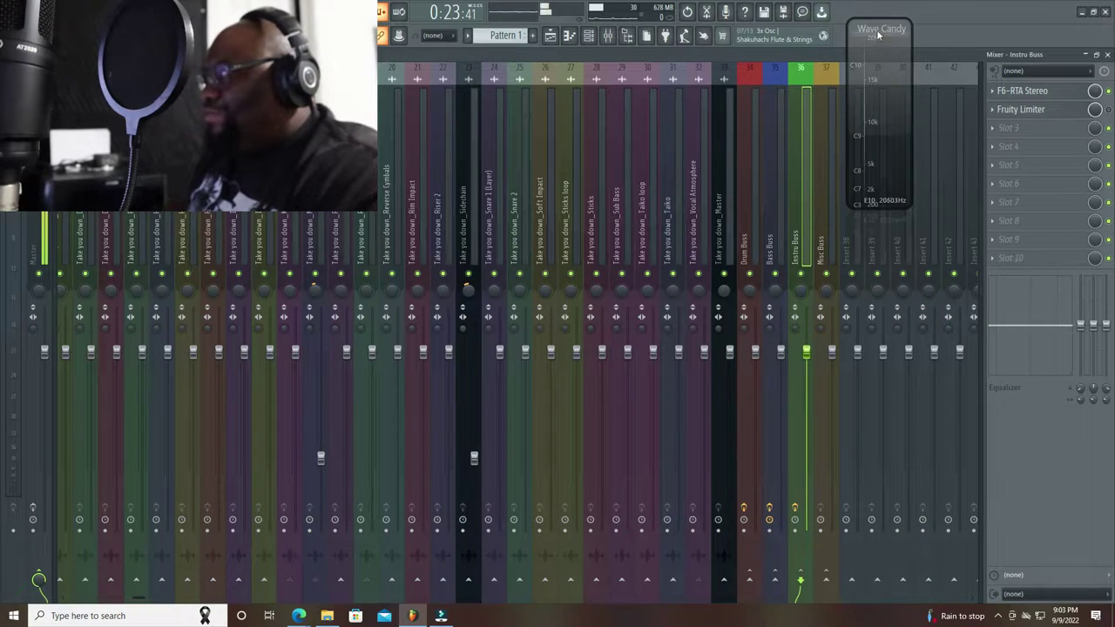
drag(877, 28, 925, 7)
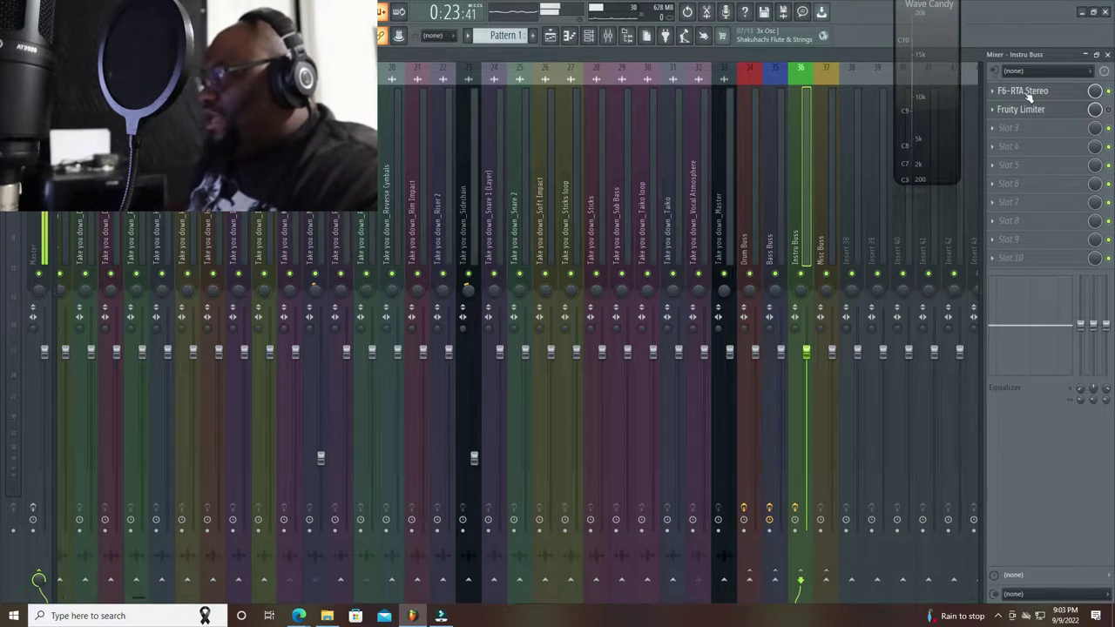
- Check the kick track's routing to the Drum Buss and Instru Buss, and reopen F6-RTA Stereo on the Instru Buss
click(1018, 94)
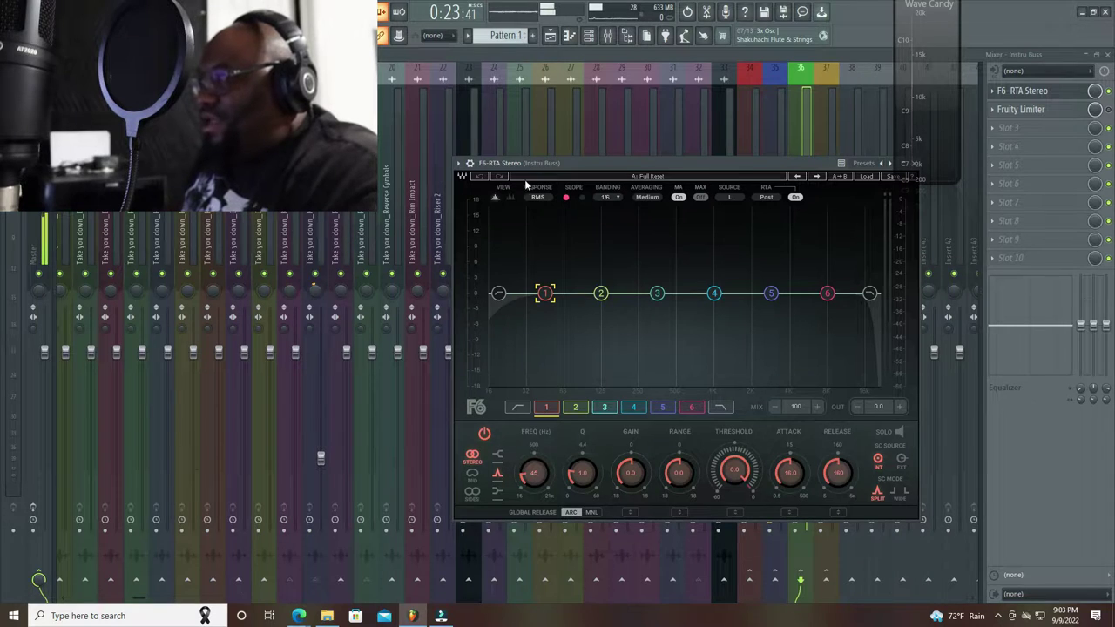
drag(571, 170, 308, 275)
click(285, 247)
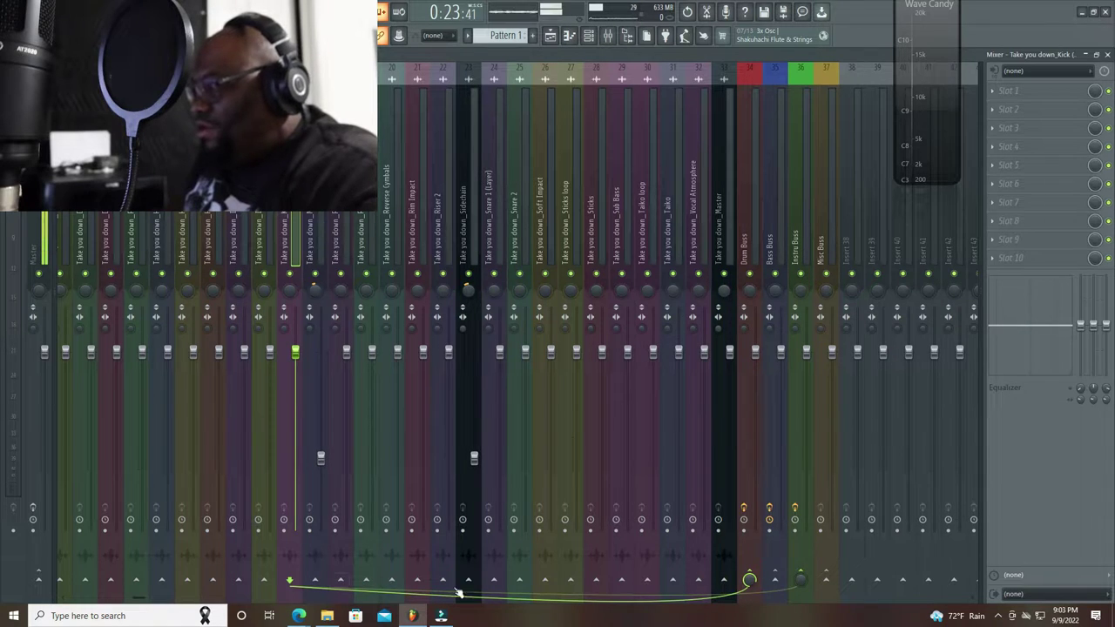
click(795, 229)
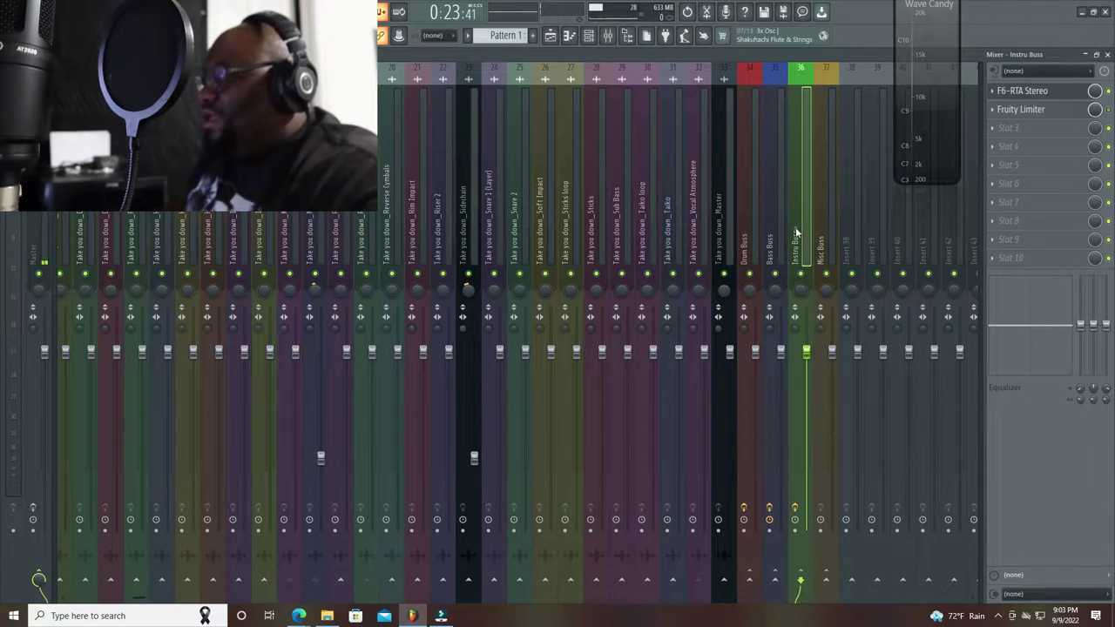
click(1036, 93)
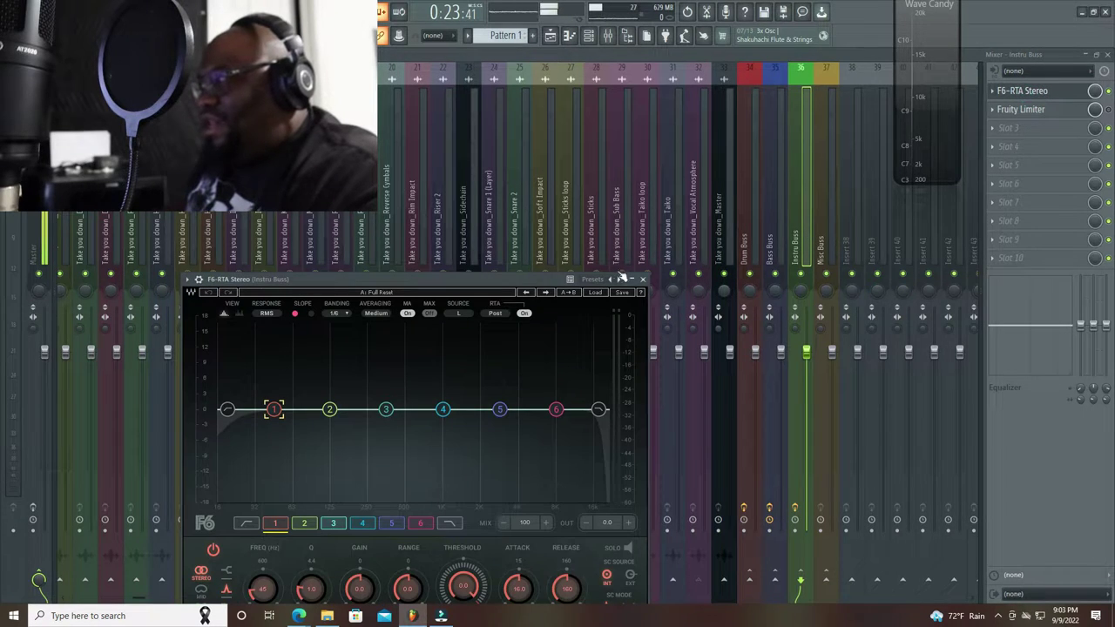
drag(545, 273, 655, 153)
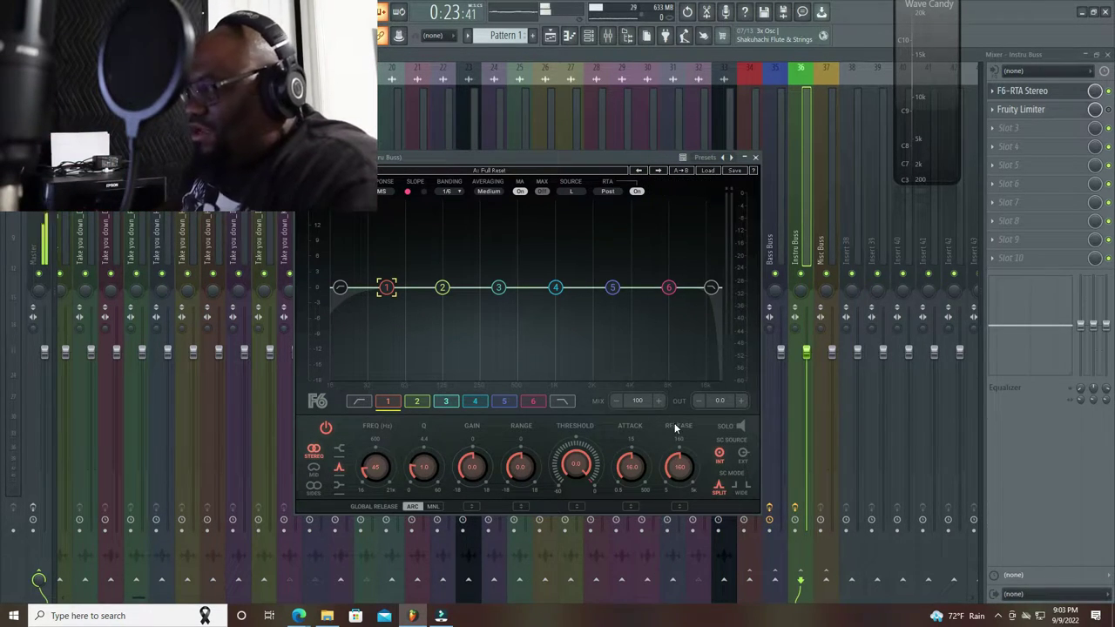
- Set the sidechain source to EXT for bands 1, 2, 3 and 4 of the Instru Buss F6-RTA Stereo
click(742, 455)
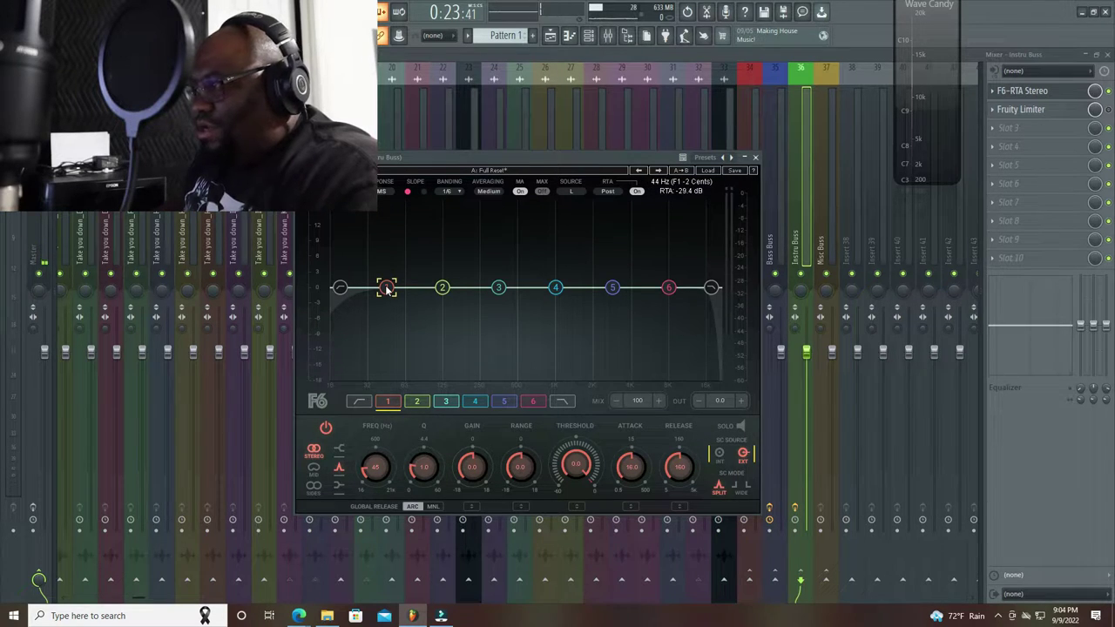
click(443, 288)
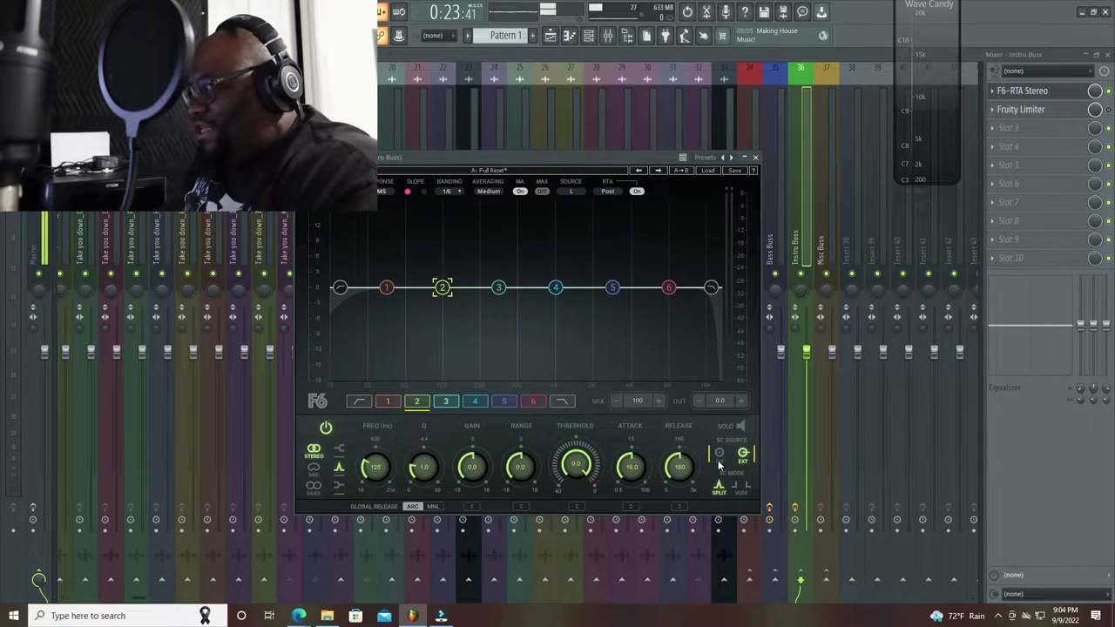
click(386, 288)
click(498, 288)
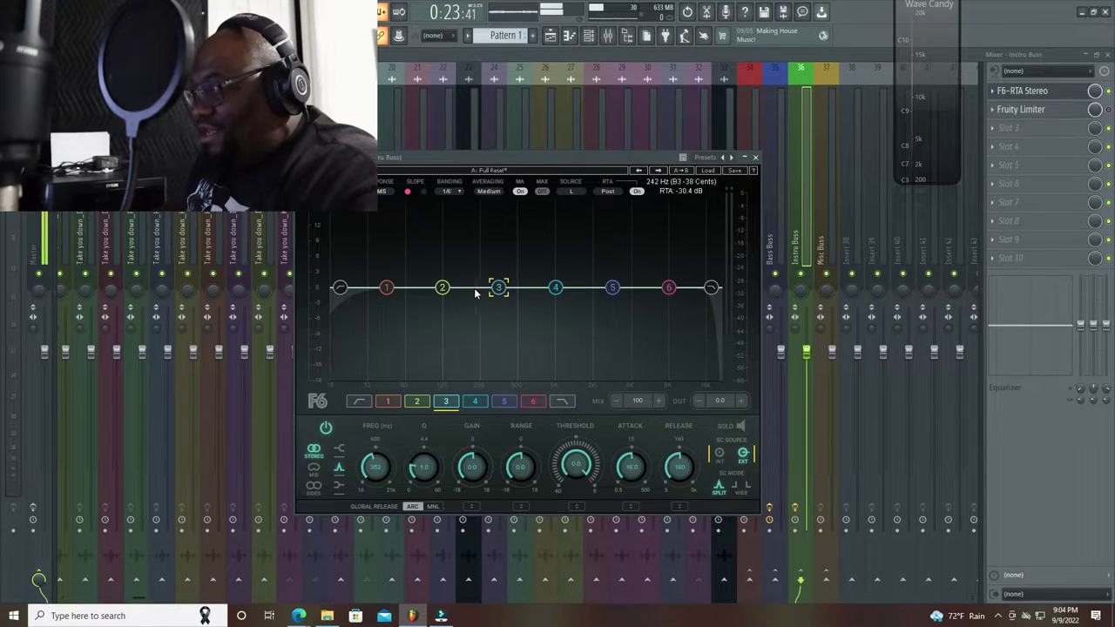
click(555, 288)
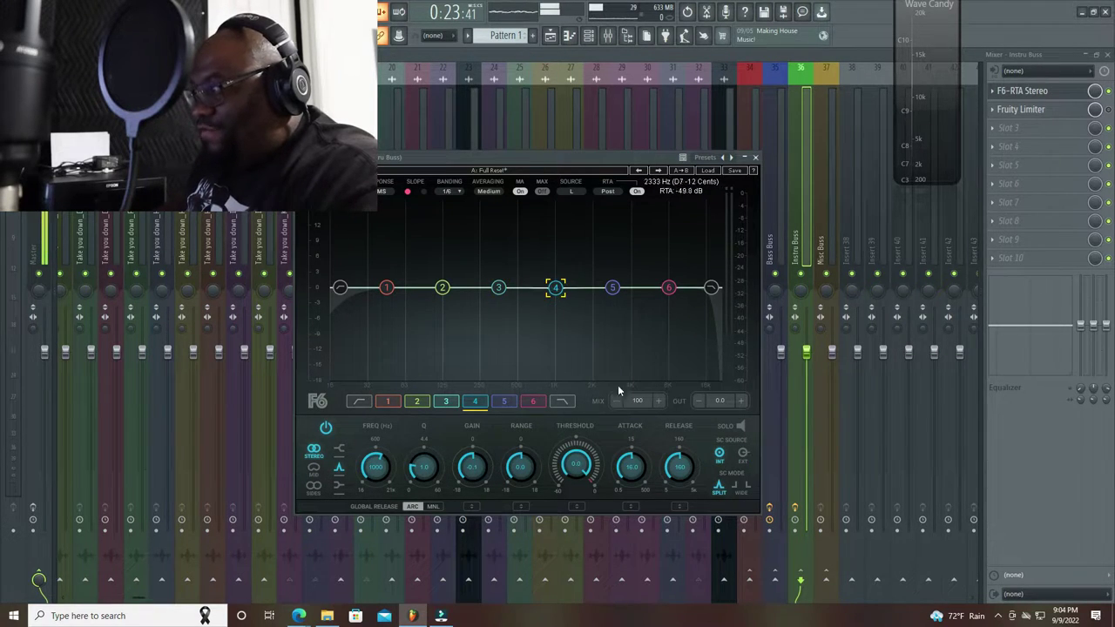
click(742, 453)
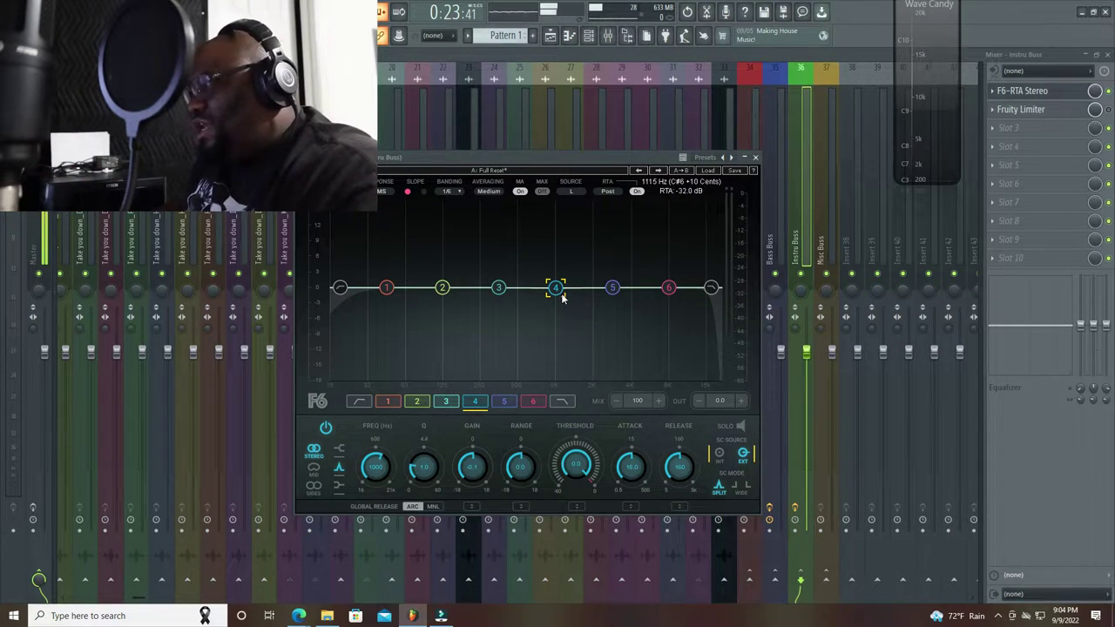
- Review the sidechain source of bands 1 to 4 and play the song briefly to view the Instru Buss spectrum
click(386, 287)
click(443, 288)
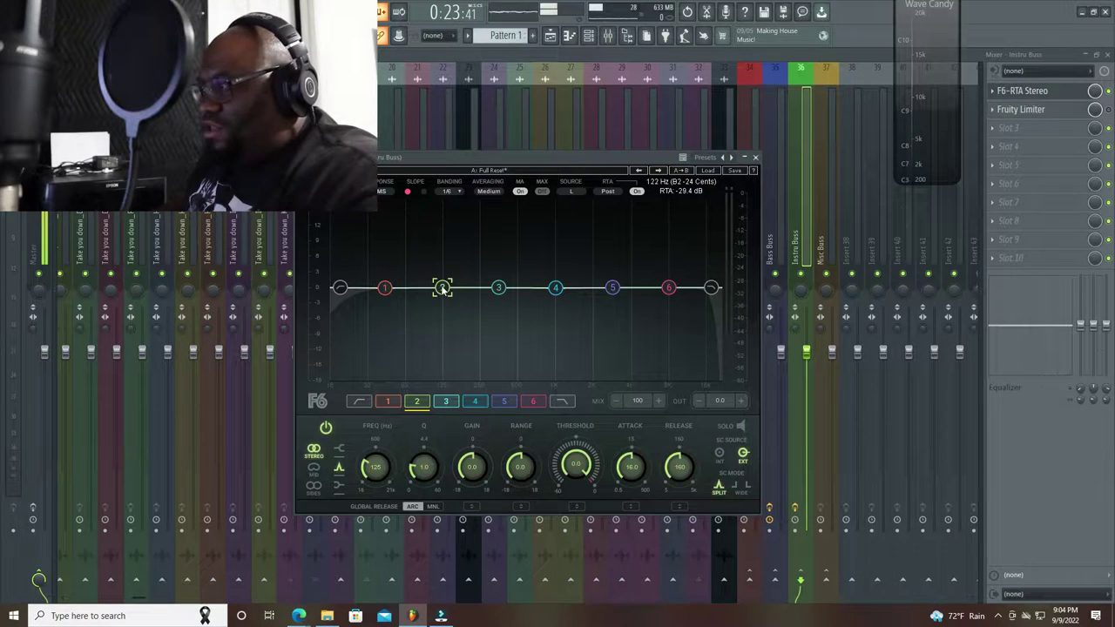
click(498, 288)
click(555, 288)
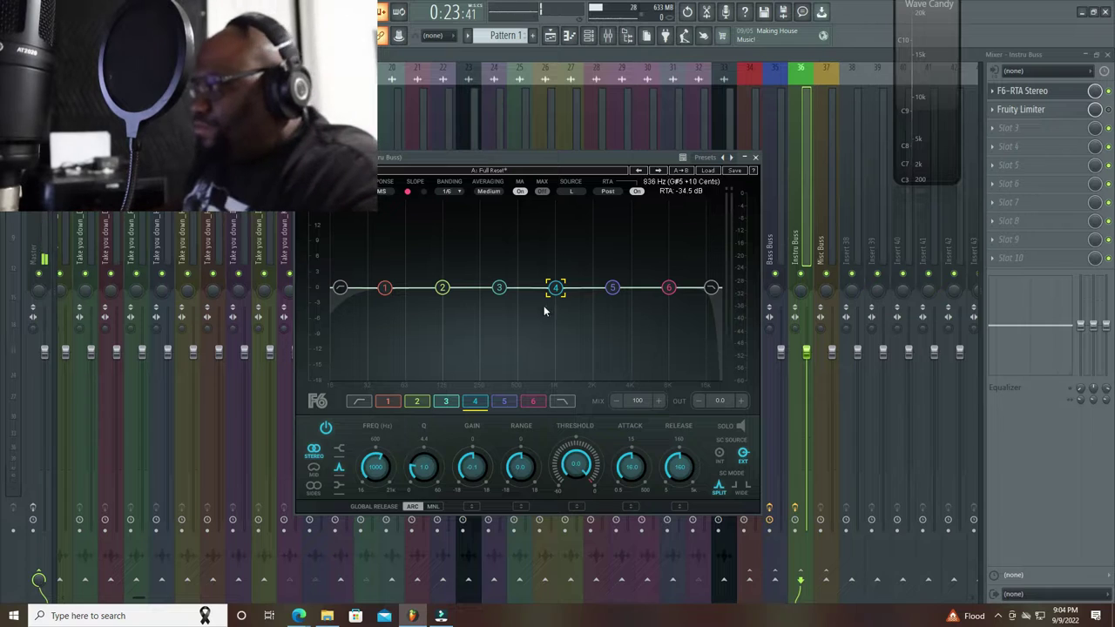
key(space)
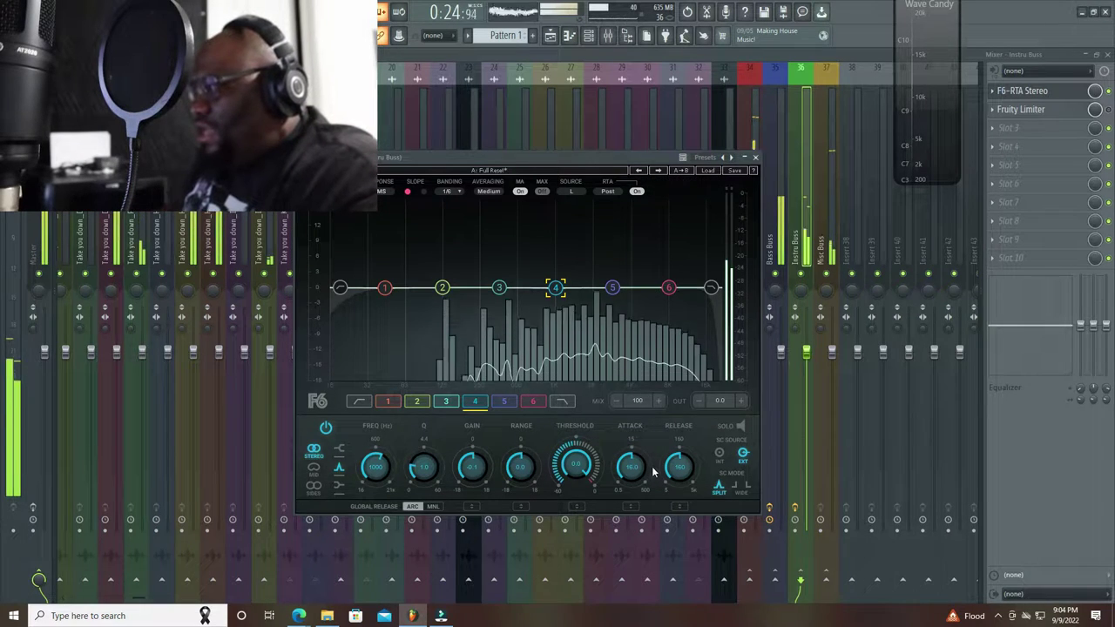
key(space)
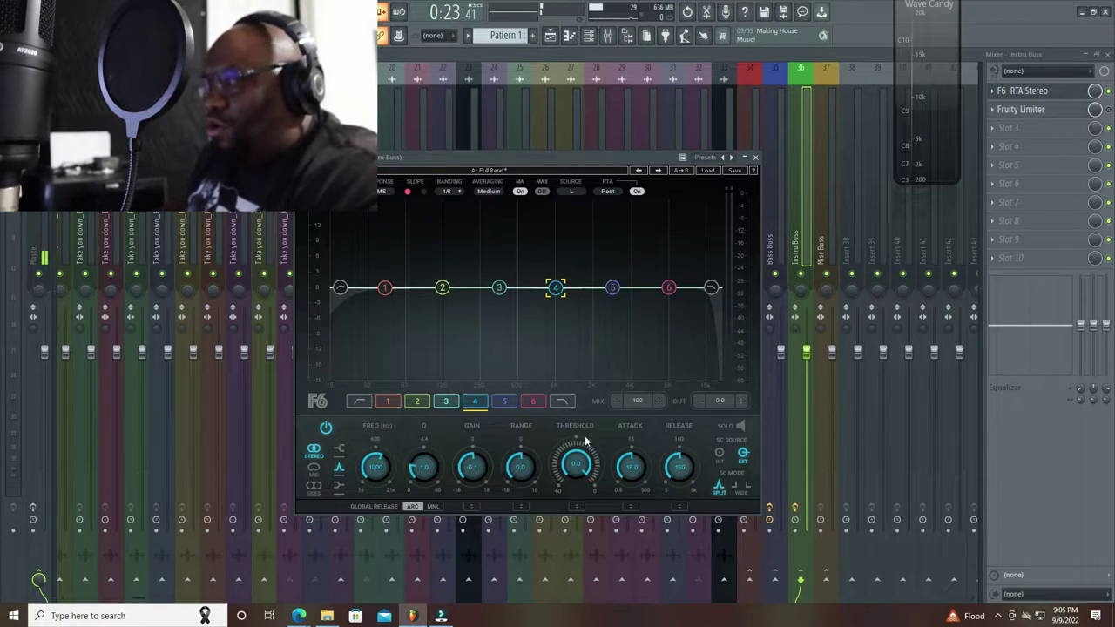
- Set band 4's threshold to about -30.9, its attack to 0.5 and its release to 40
drag(587, 442, 588, 470)
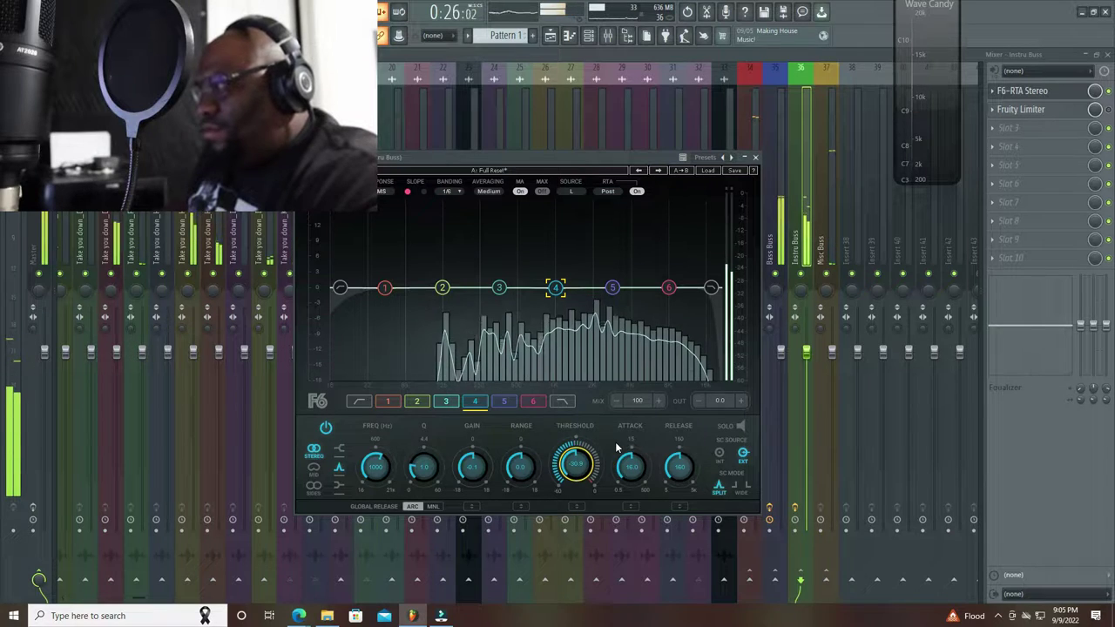
key(space)
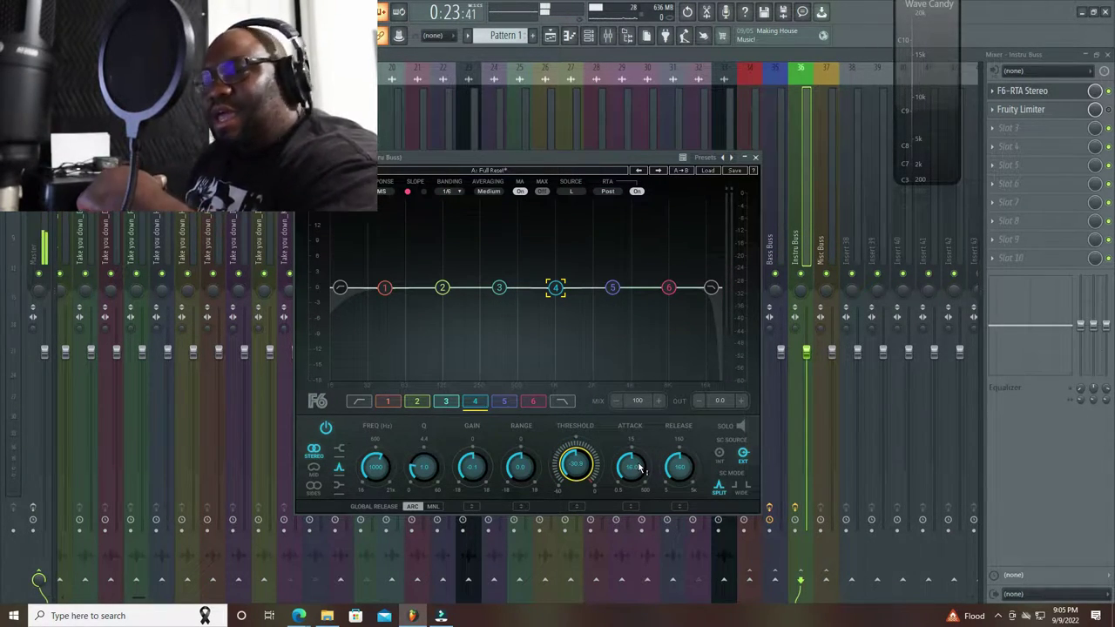
drag(640, 468, 628, 477)
click(630, 475)
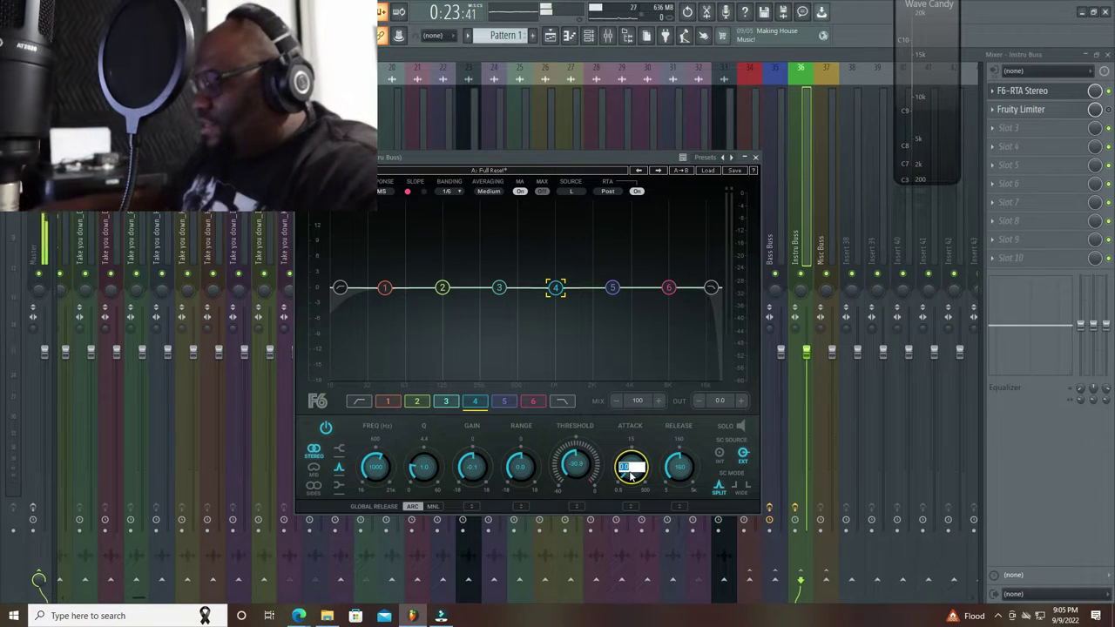
key(Return)
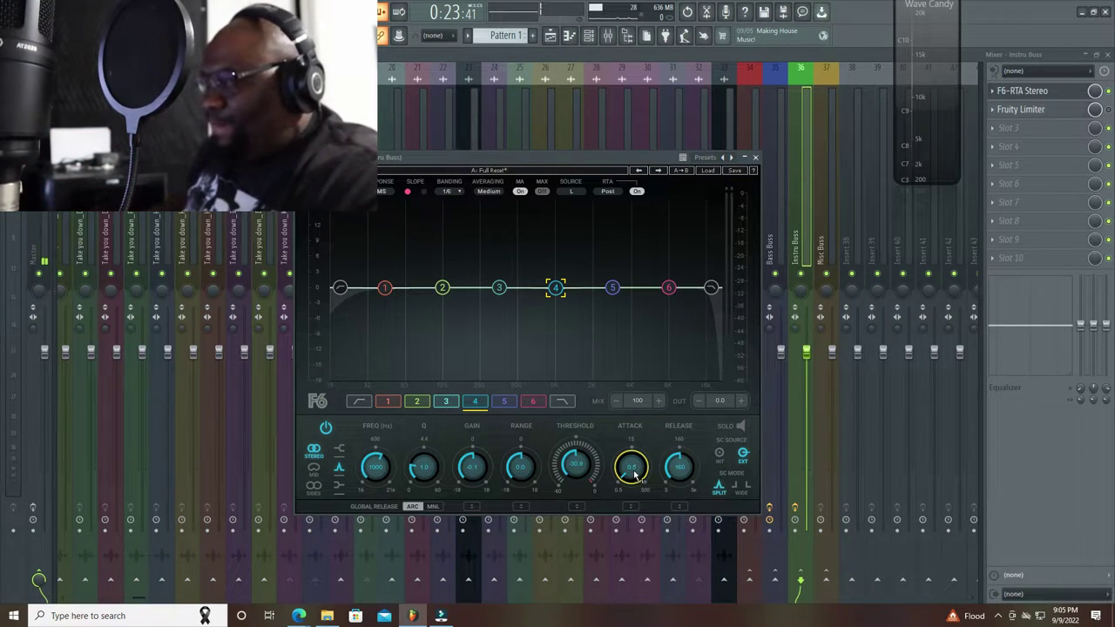
click(684, 478)
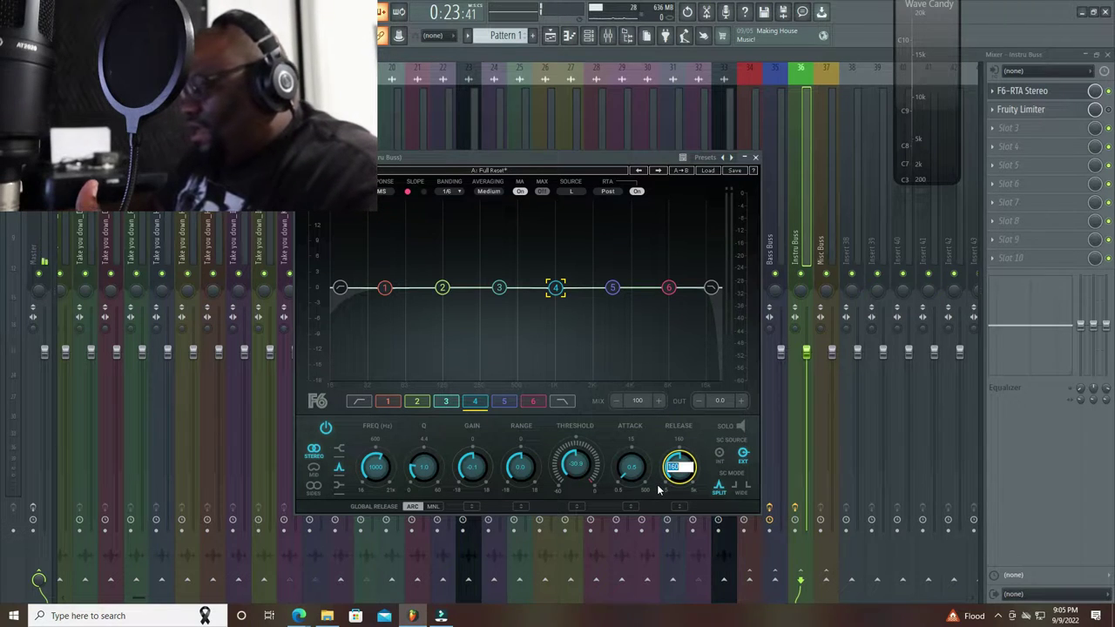
key(Return)
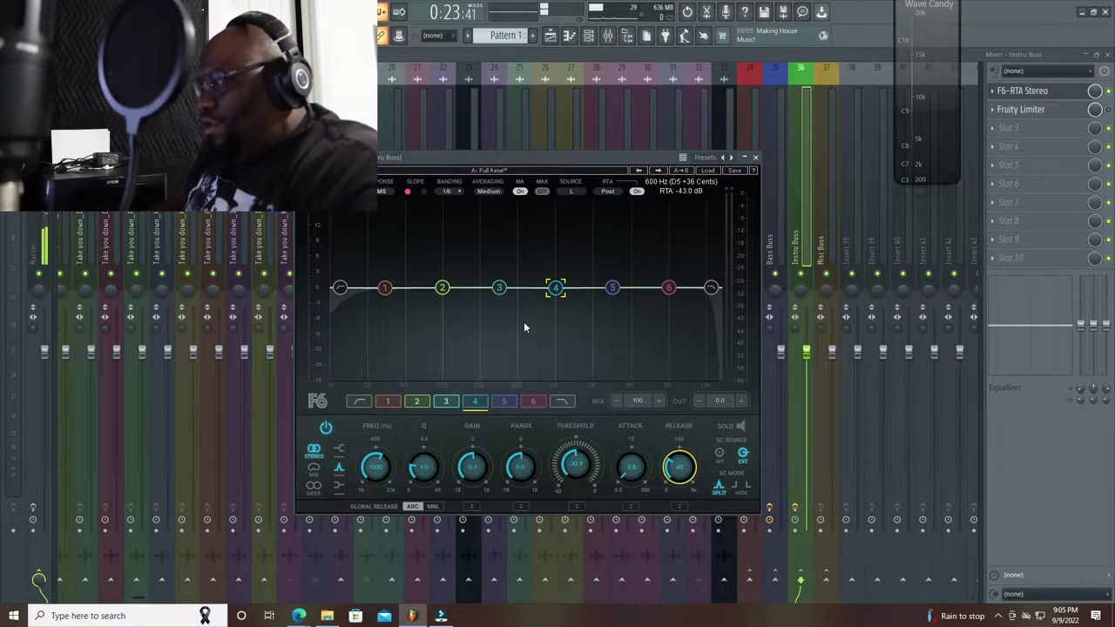
- Set band 3's release to 40, its attack to 0.5 and its threshold to about -30.5
click(499, 287)
scroll(685, 477, down, 5)
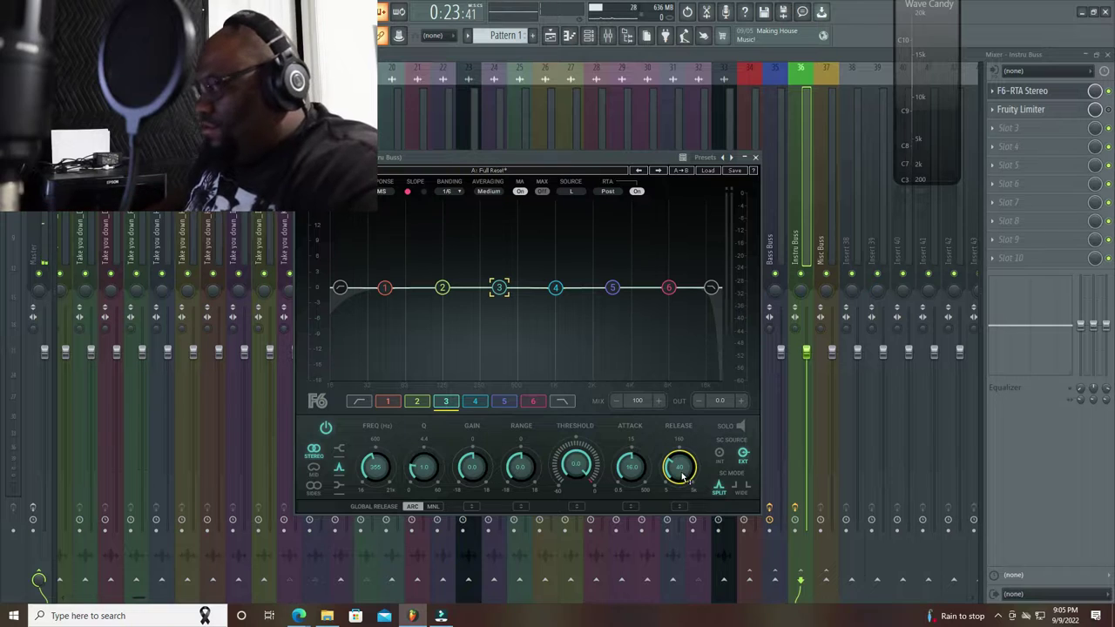
click(634, 468)
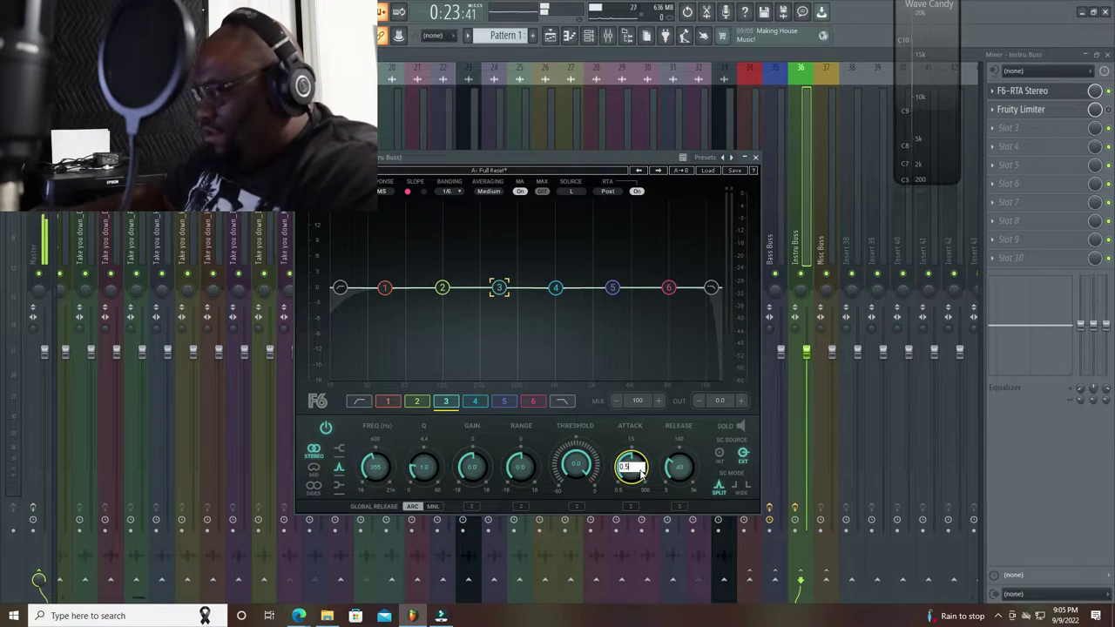
key(Return)
drag(576, 471, 577, 523)
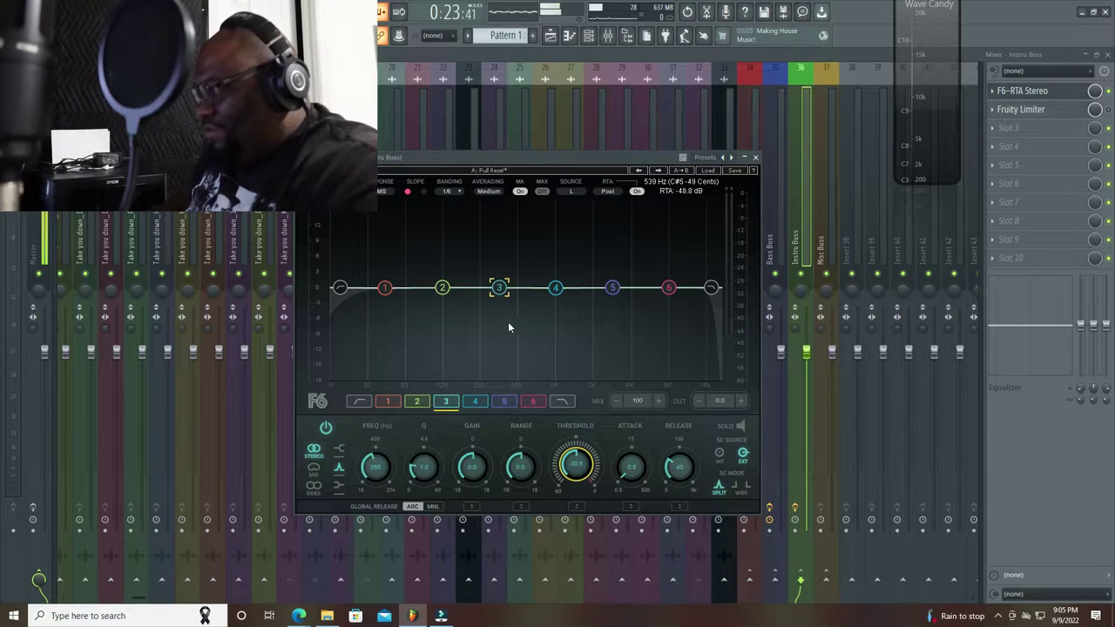
click(441, 287)
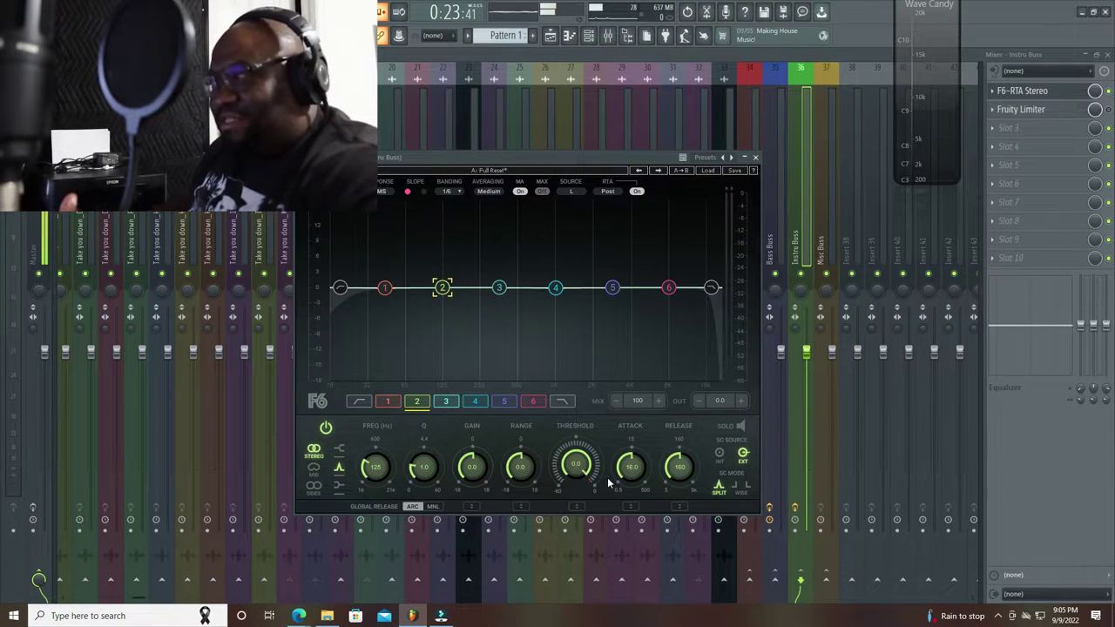
- Insert F6-RTA Mono in the first effect slot of the kick track and play the song briefly
click(371, 557)
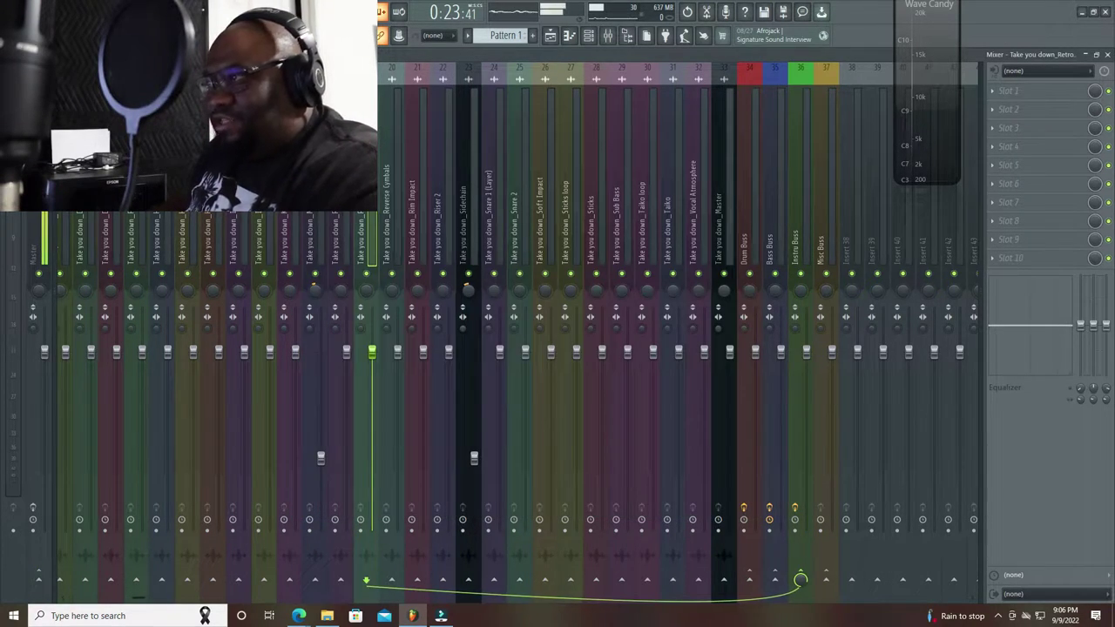
click(296, 557)
click(1003, 91)
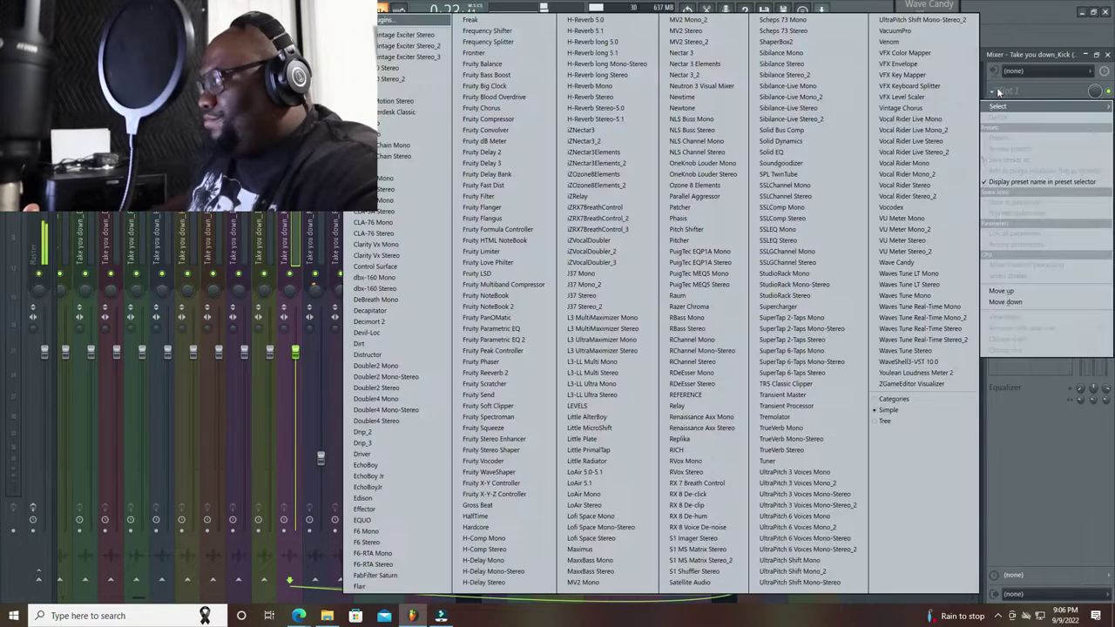
click(421, 554)
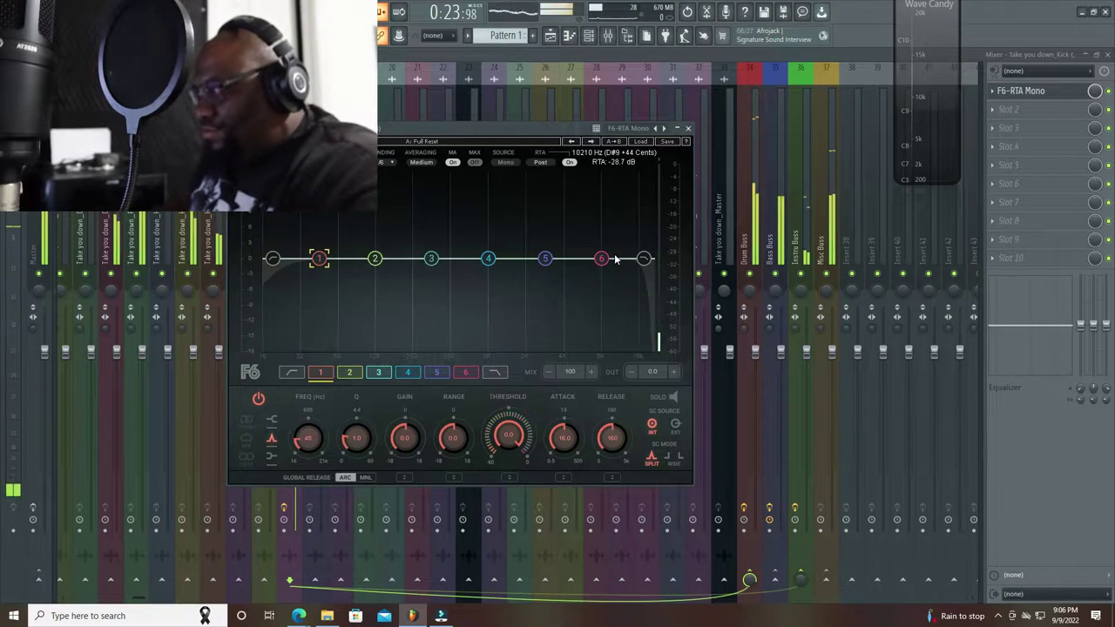
key(space)
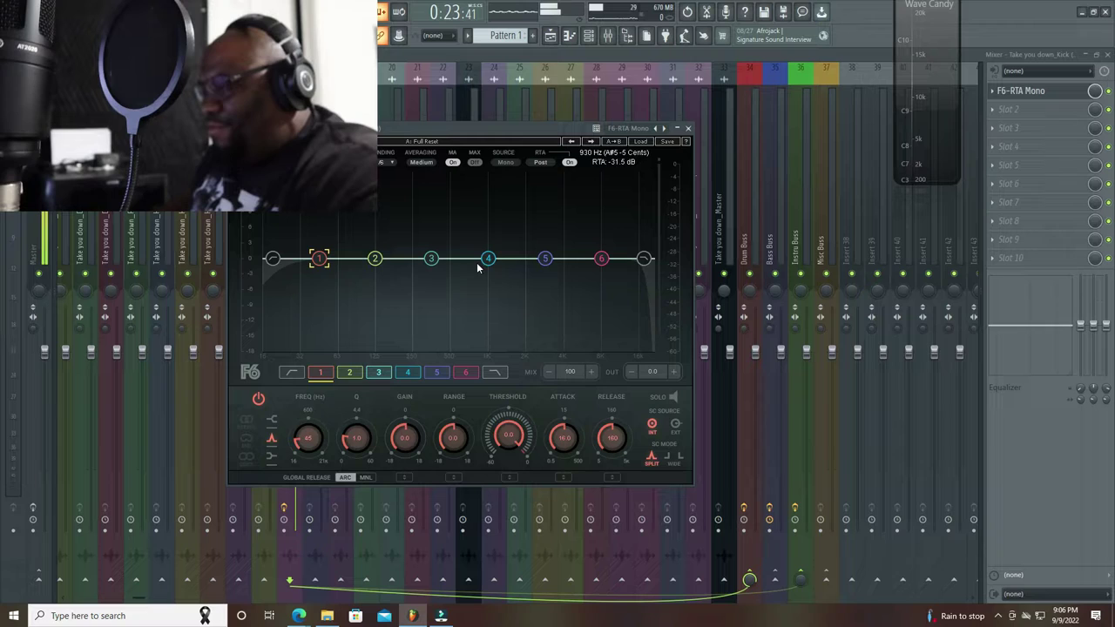
- Enable the high-pass filter in the kick's F6-RTA Mono at 40 Hz with a 24 dB/oct slope, and audition it
click(274, 258)
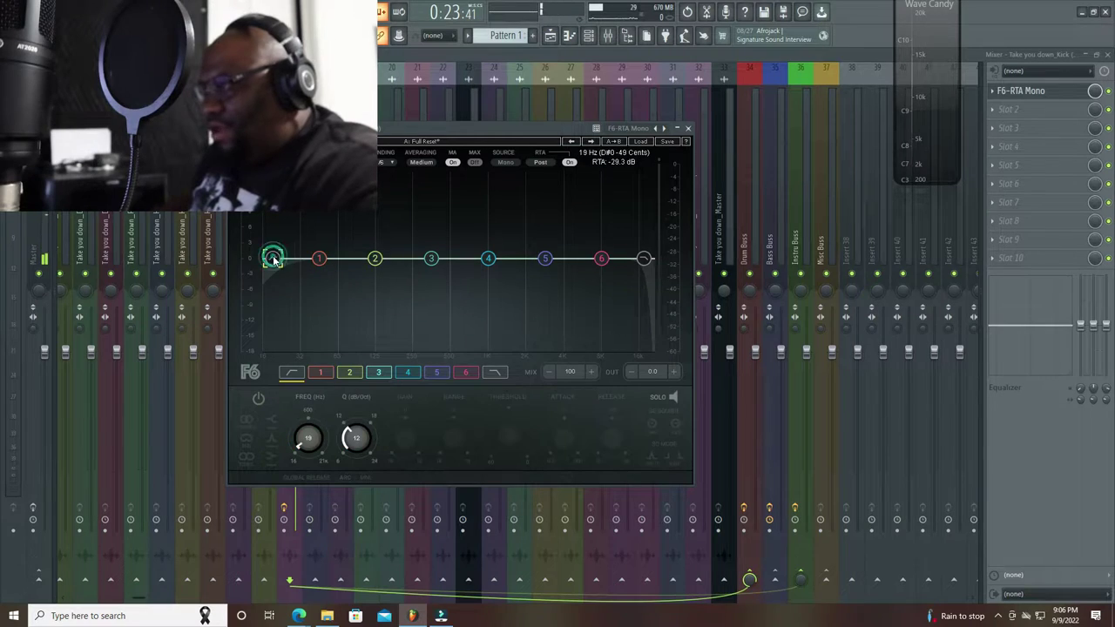
click(258, 398)
drag(308, 438, 308, 412)
key(space)
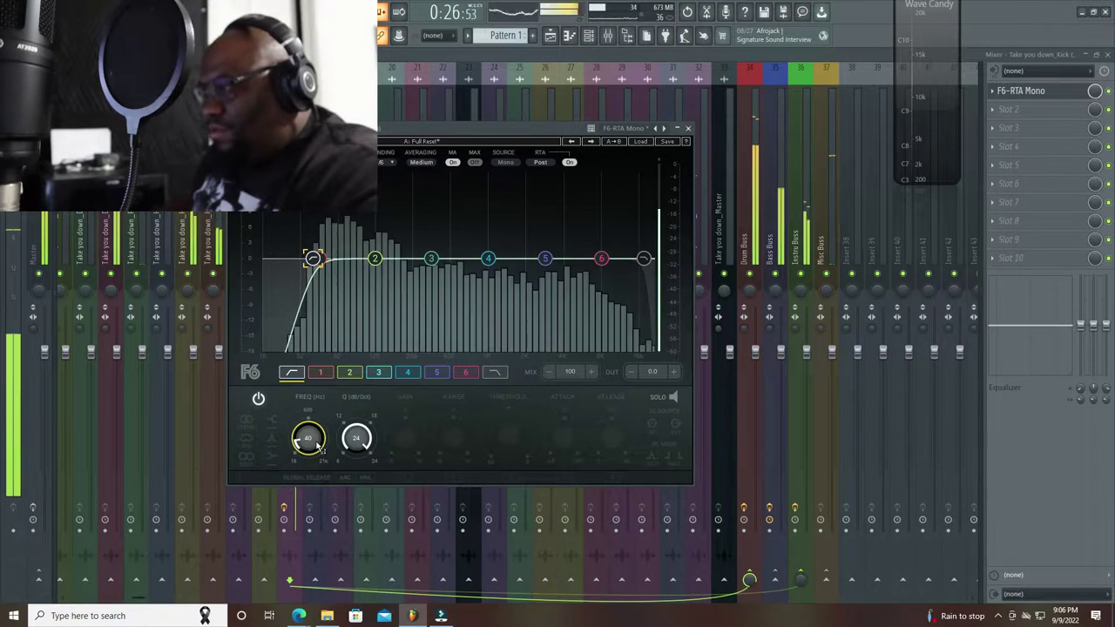
key(space)
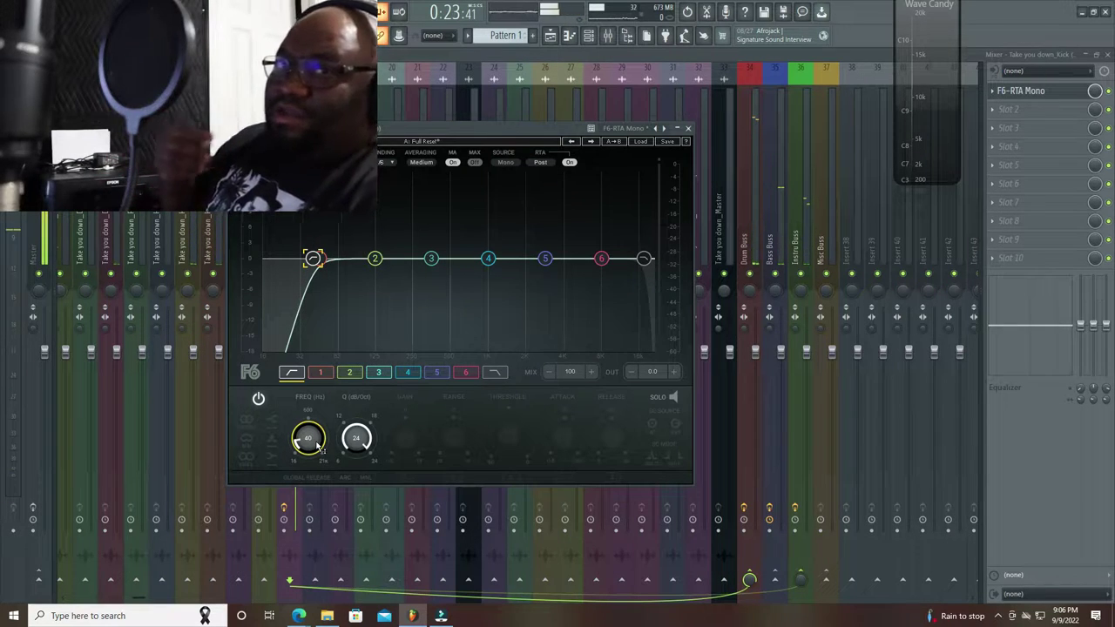
- Try the kick's high-pass filter at 35 Hz and audition it briefly
scroll(311, 439, down, 5)
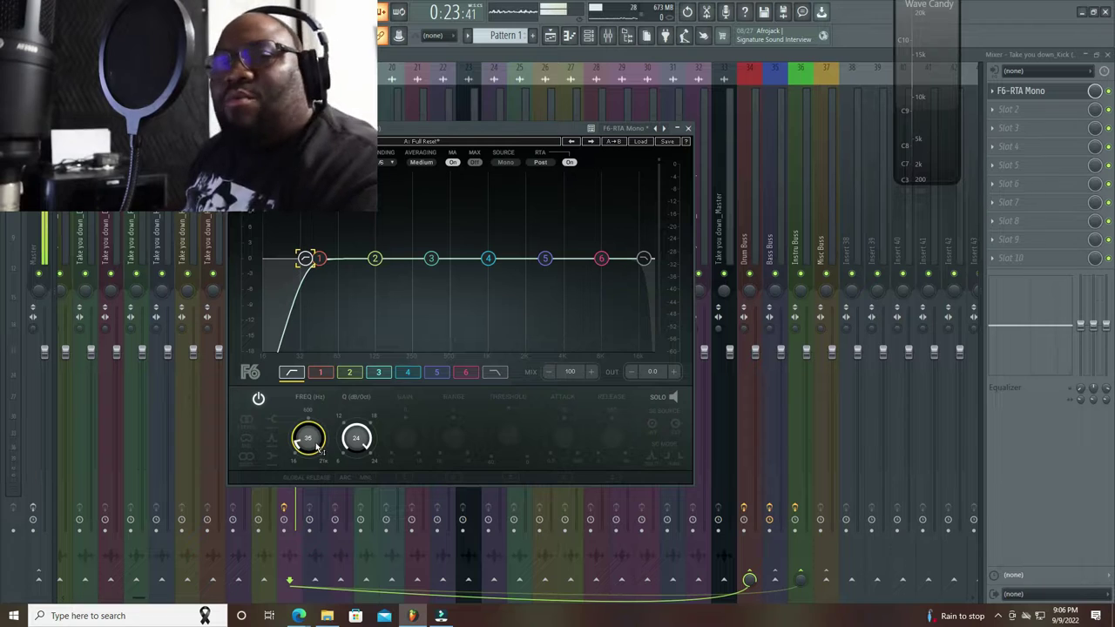
key(space)
key(space)
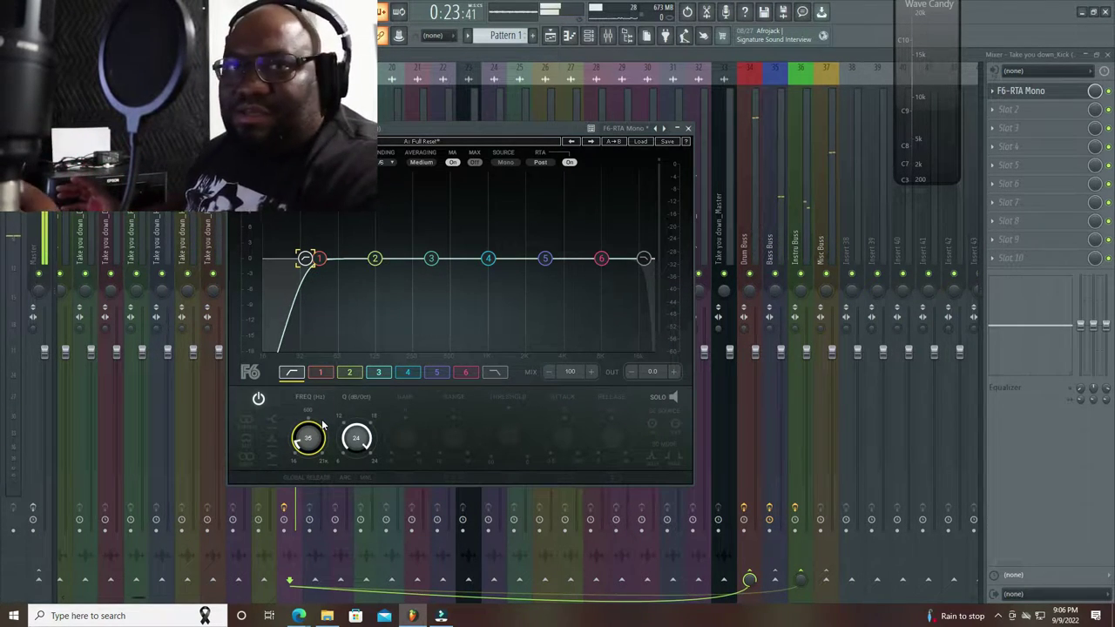
- Set the high-pass filter frequency in the kick's F6-RTA Mono to 40 Hz
click(317, 433)
text(40)
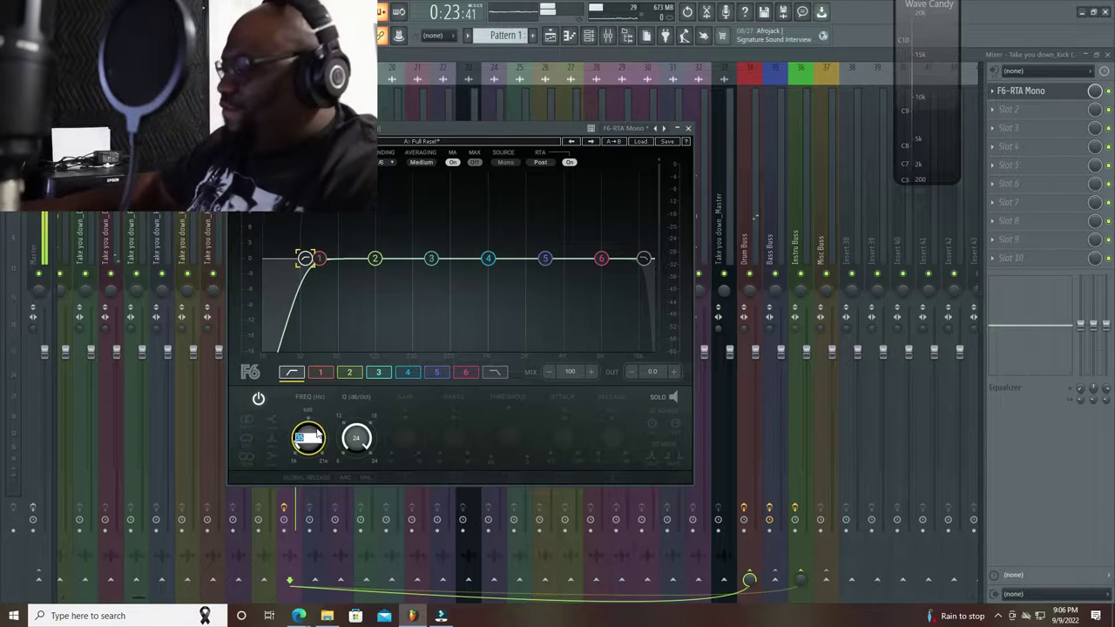
key(Return)
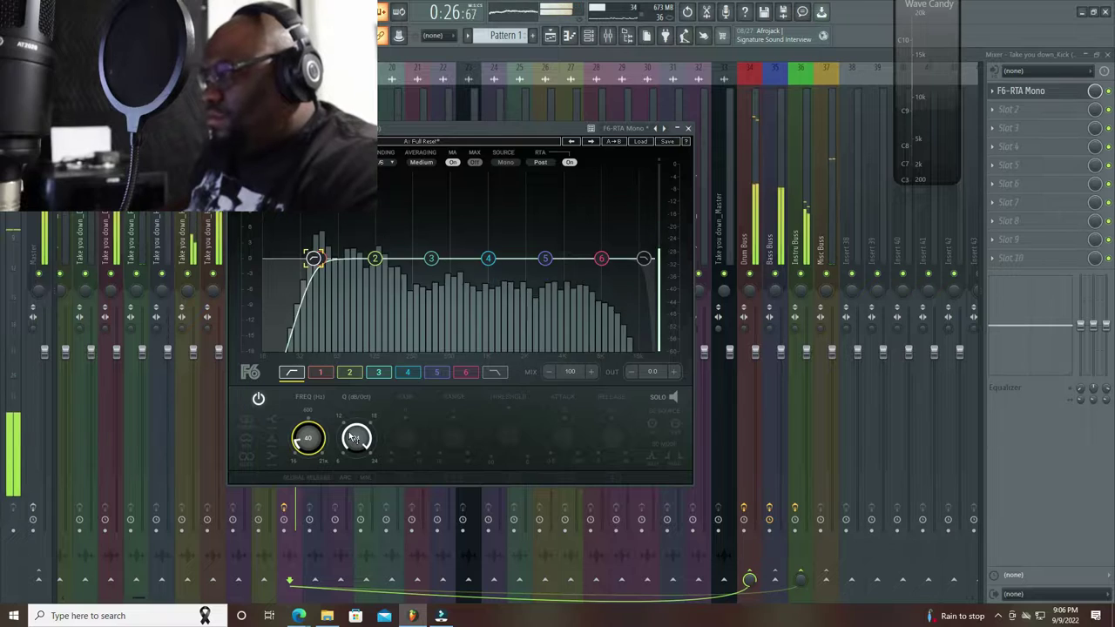
- Enable the low-pass filter in the kick's F6-RTA Mono at 1000 Hz with a 24 dB/oct slope, and audition it
click(644, 259)
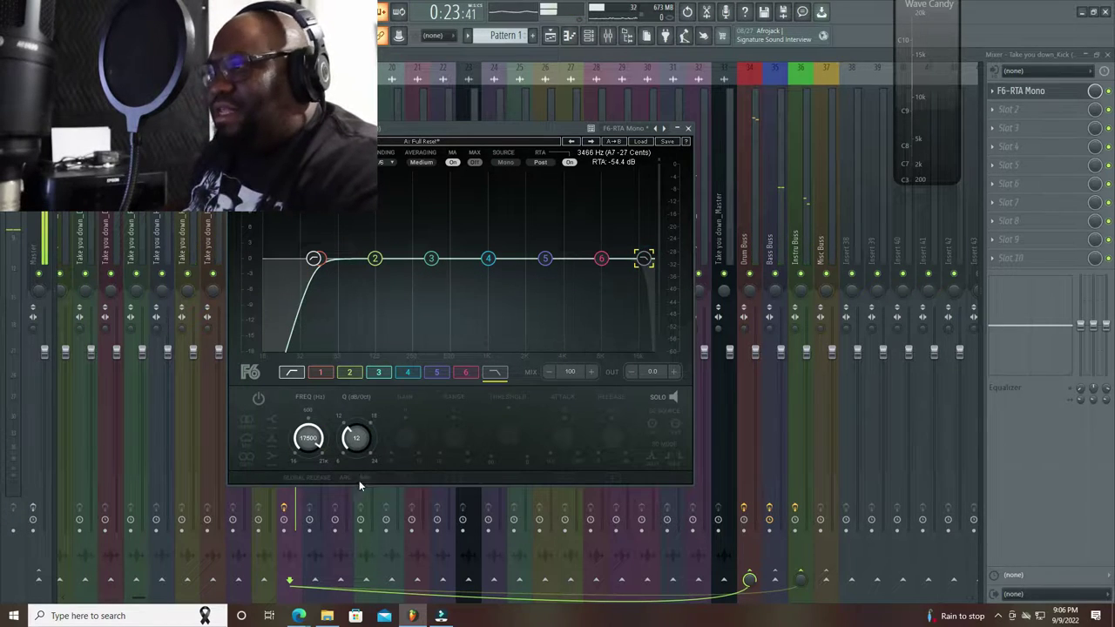
click(258, 398)
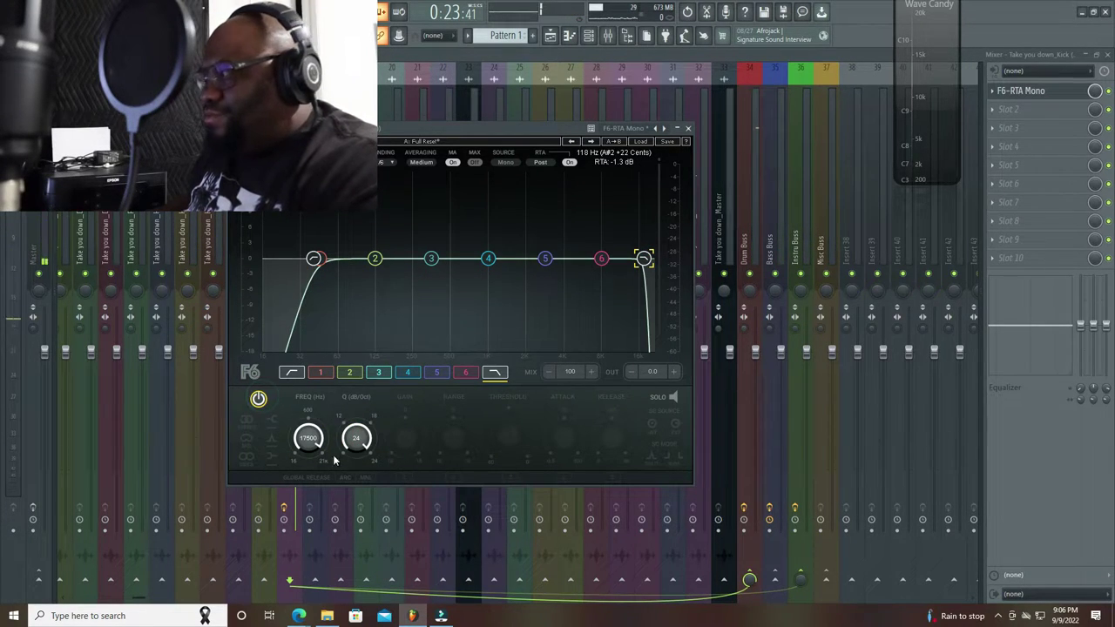
drag(309, 438, 309, 472)
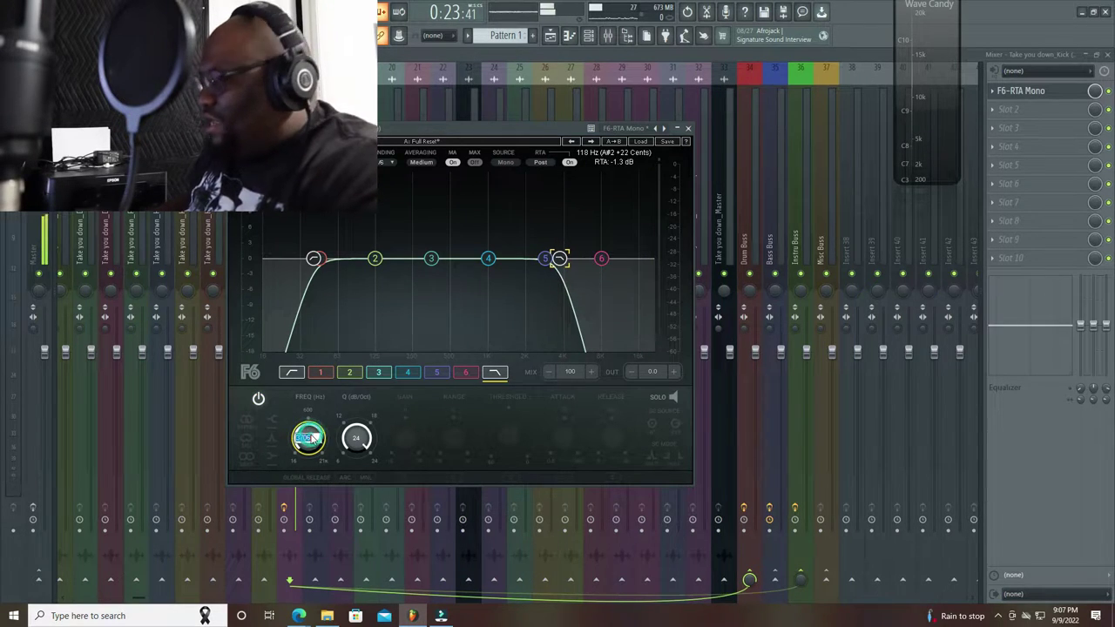
click(309, 438)
text(1000)
key(Return)
key(space)
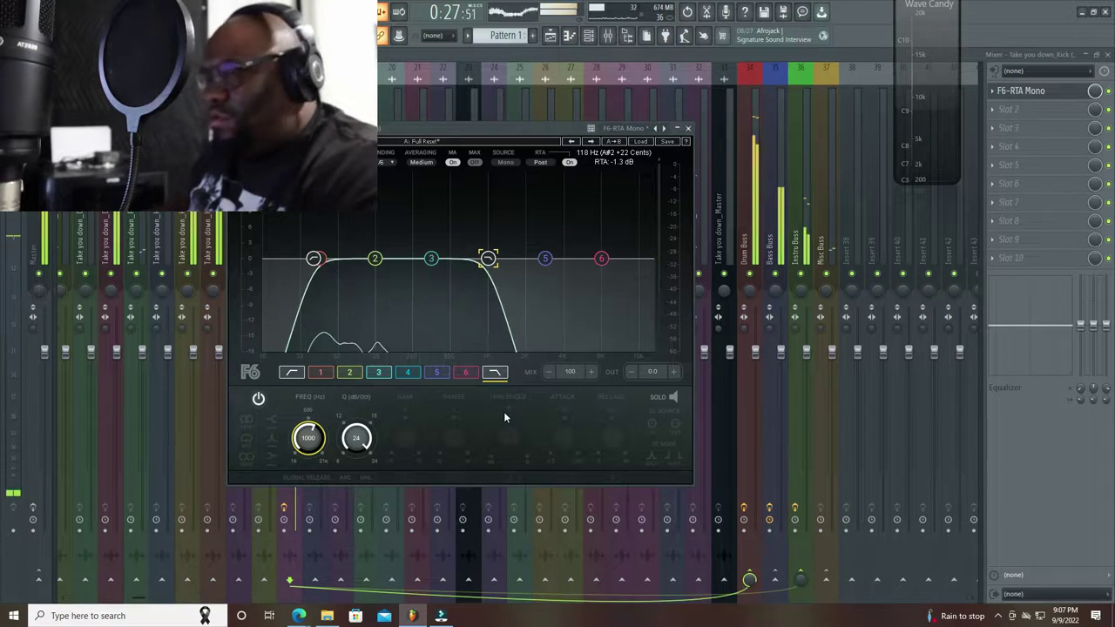
key(space)
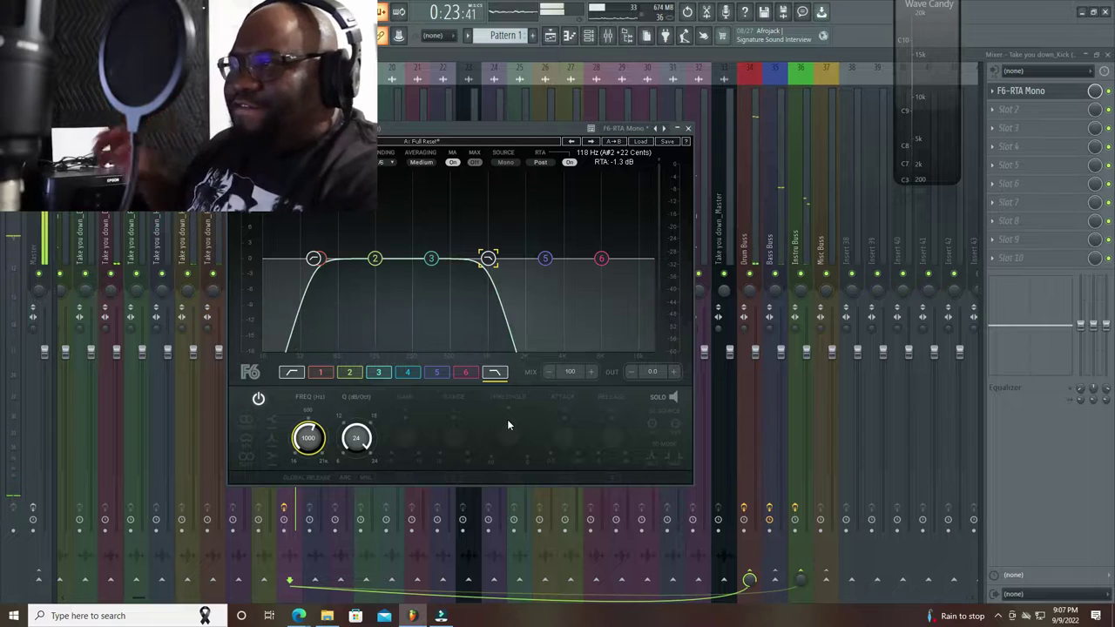
click(313, 259)
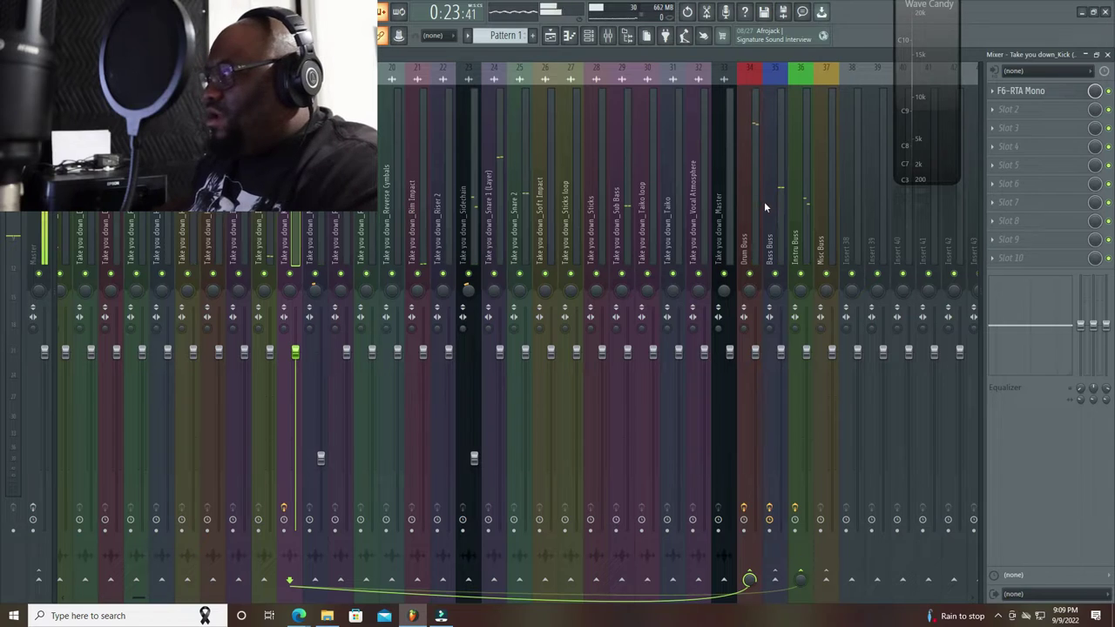
- Inspect the F6-RTA Stereo on the Instru Buss and the kick track's F6-RTA Mono, and close the kick's equalizer
click(794, 222)
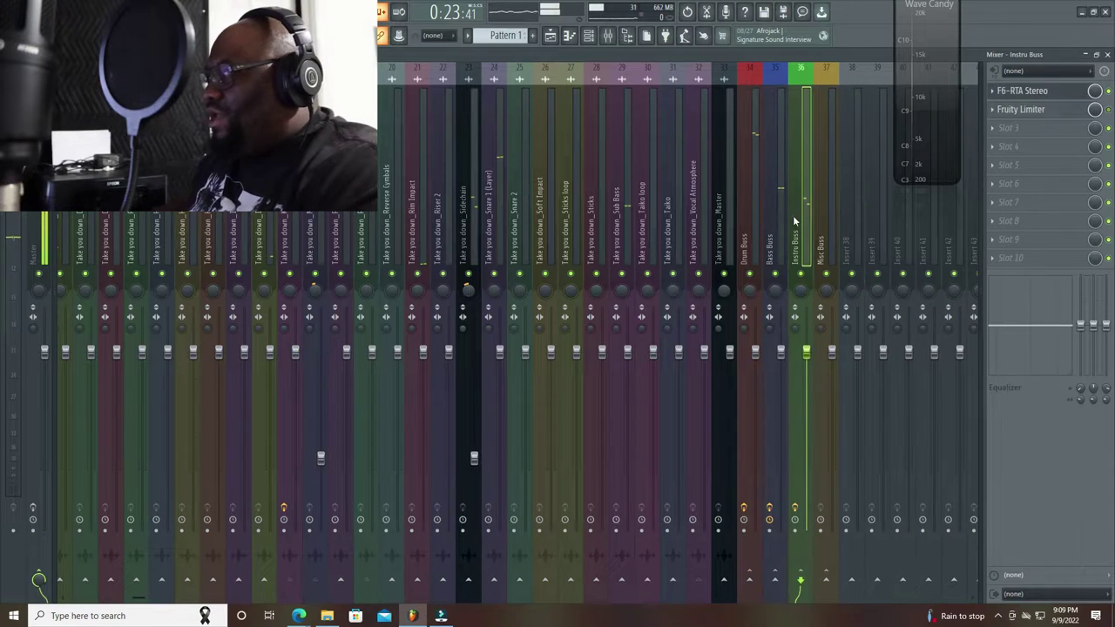
click(1056, 95)
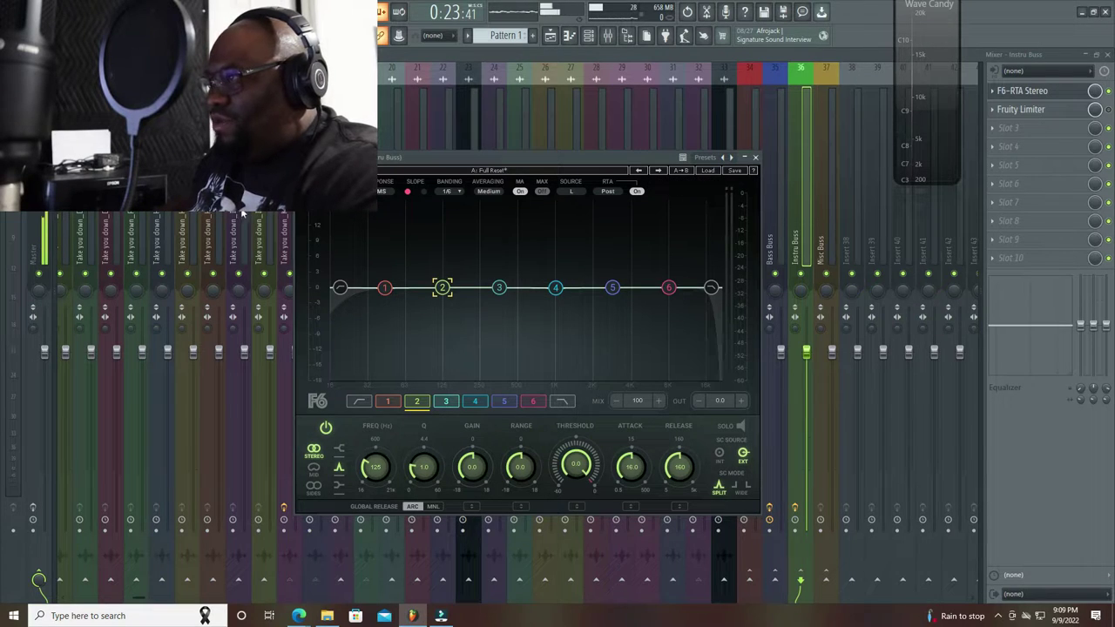
click(288, 240)
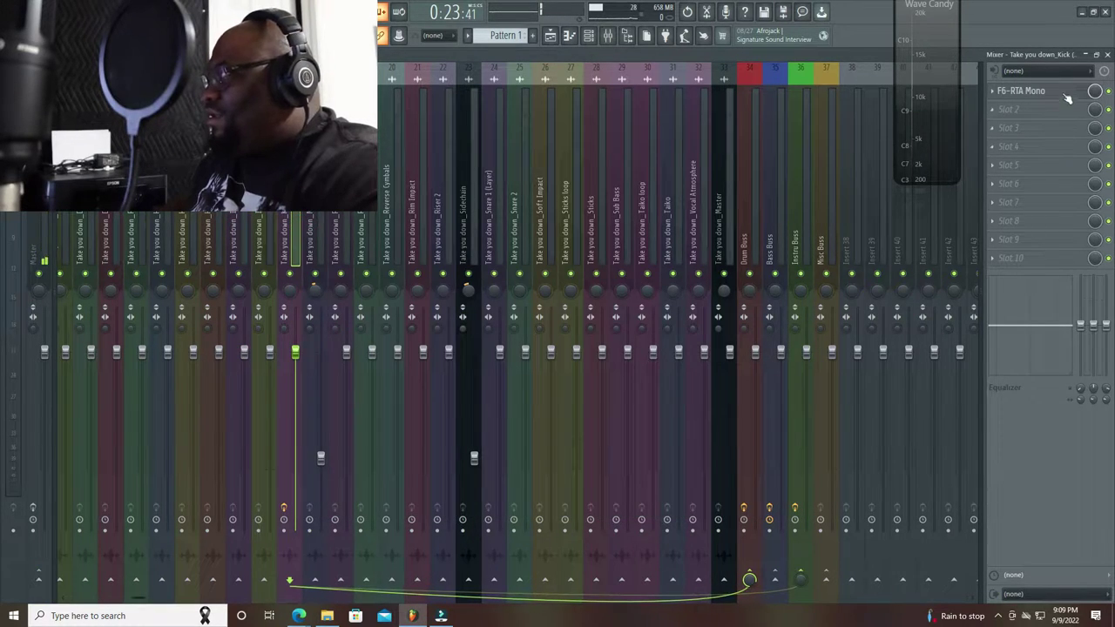
click(1061, 96)
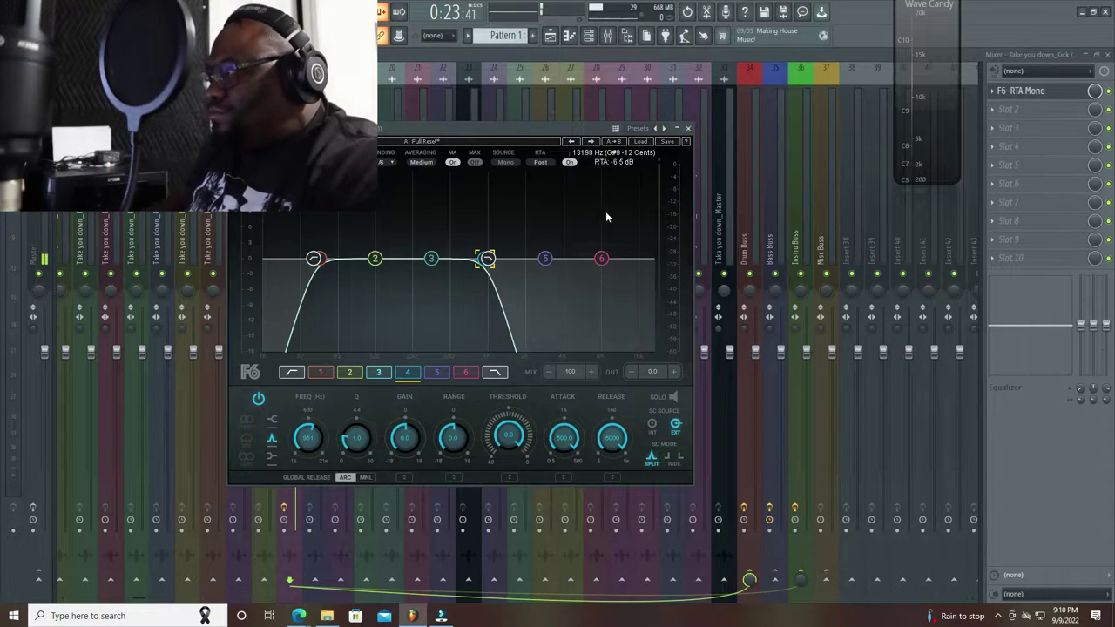
drag(468, 137, 536, 122)
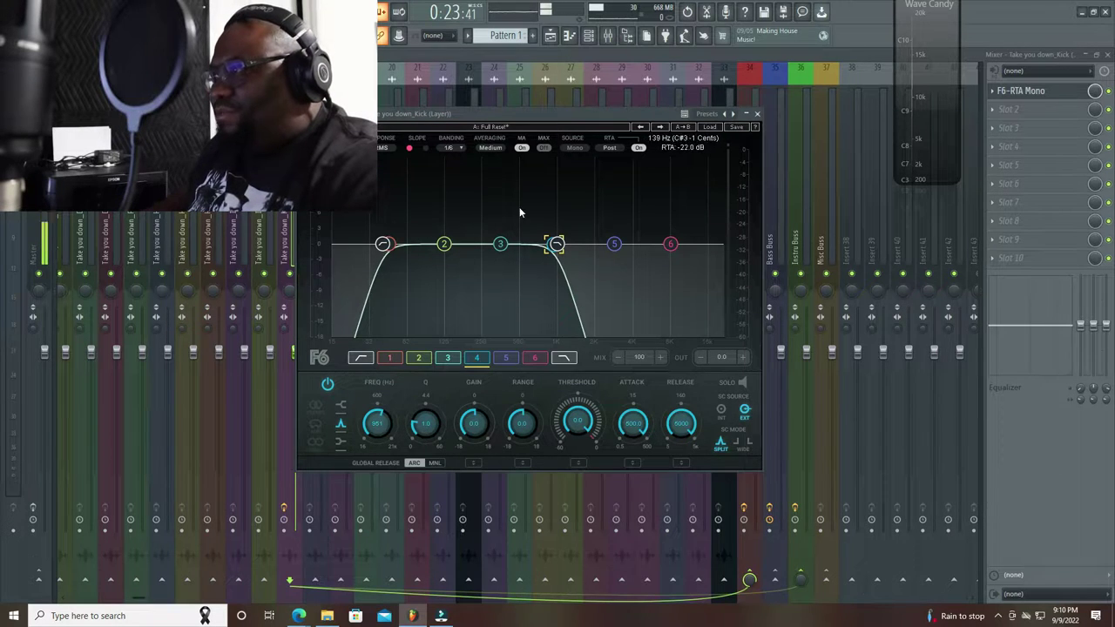
drag(537, 110, 459, 223)
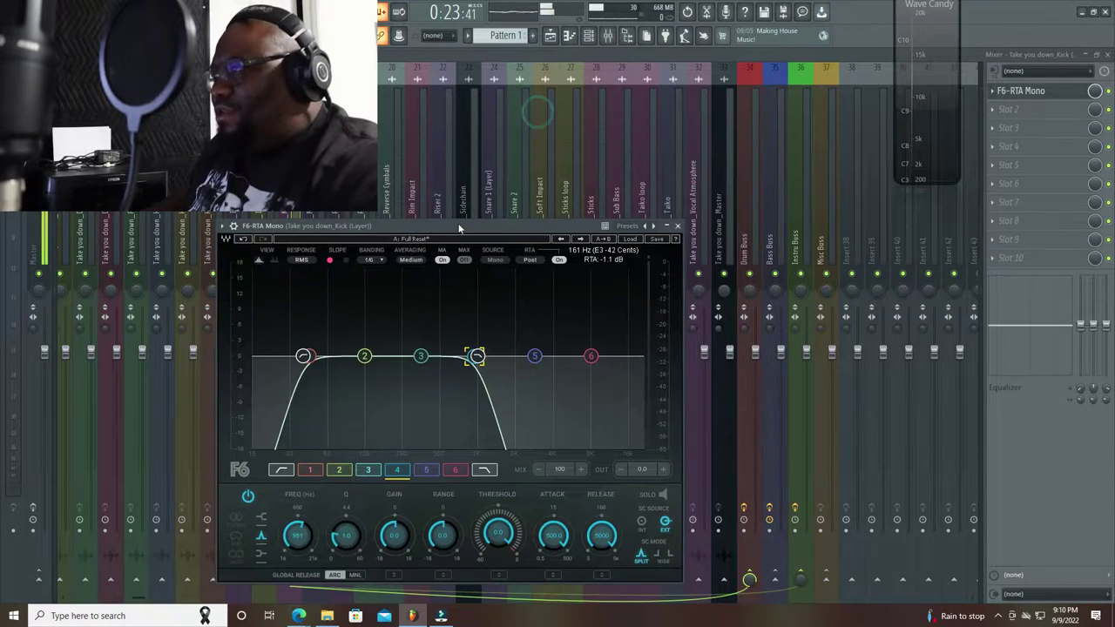
click(677, 226)
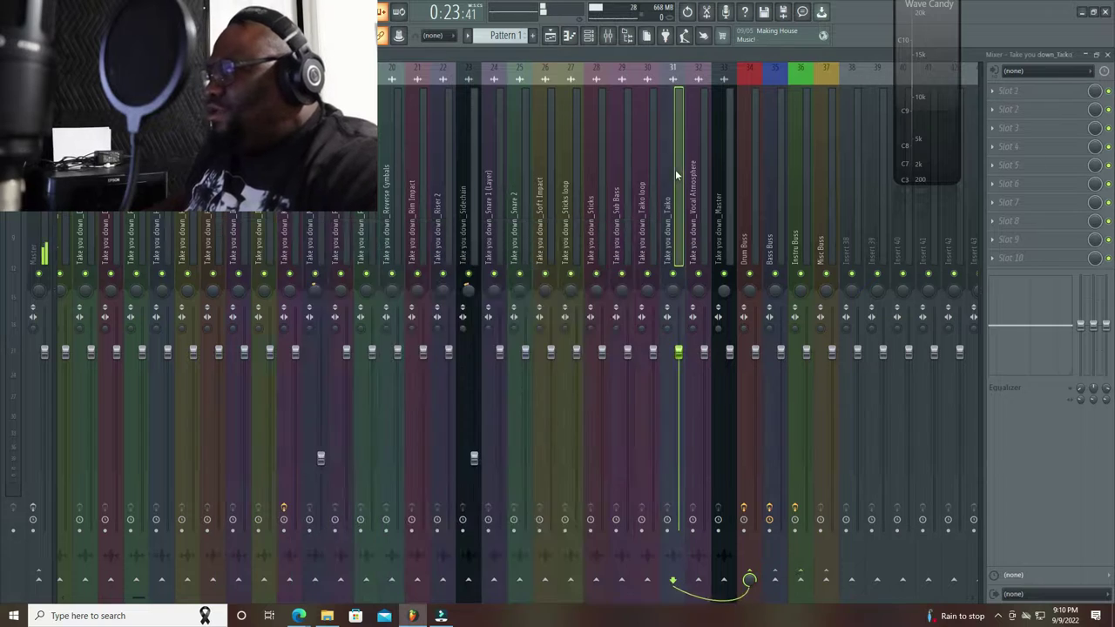
- Reopen the F6-RTA Stereo on the Instru Buss and reposition its window over the mixer
click(799, 215)
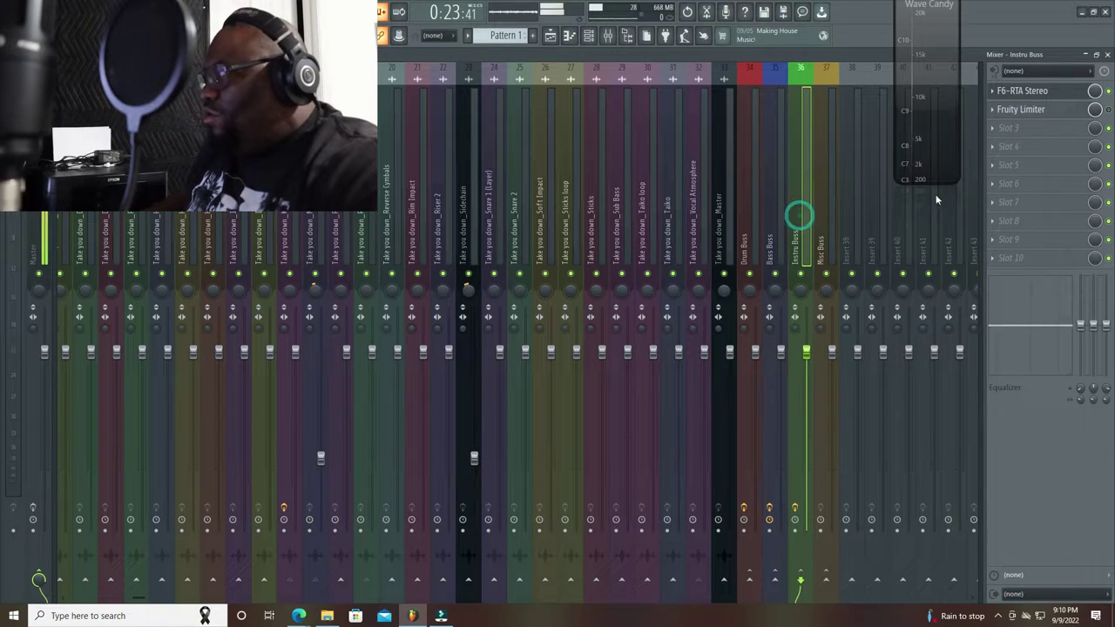
click(1064, 91)
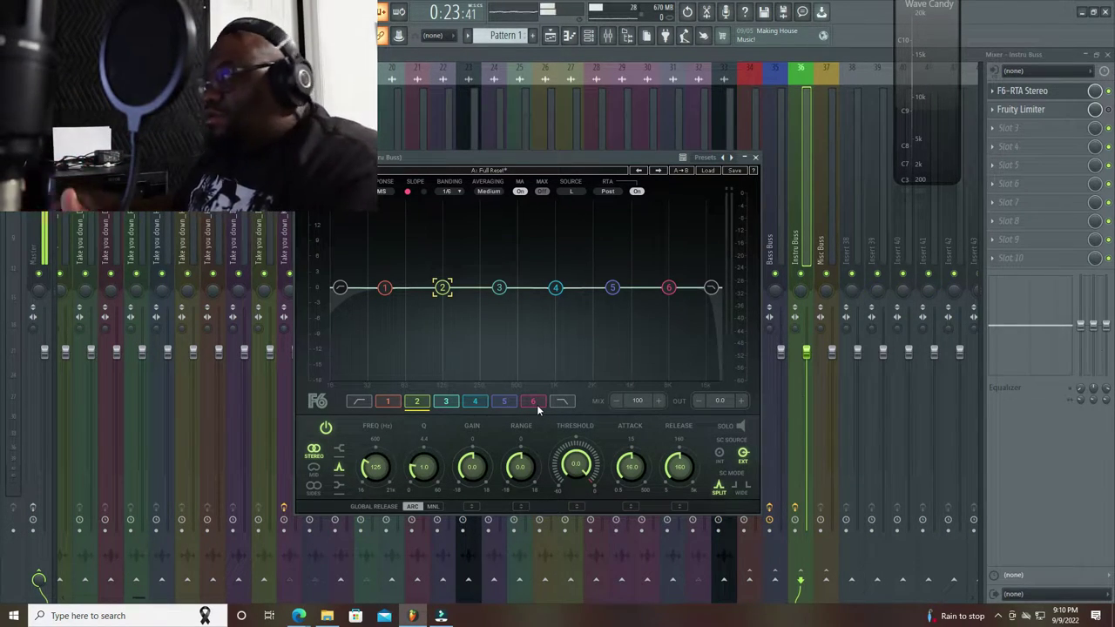
drag(616, 154, 588, 114)
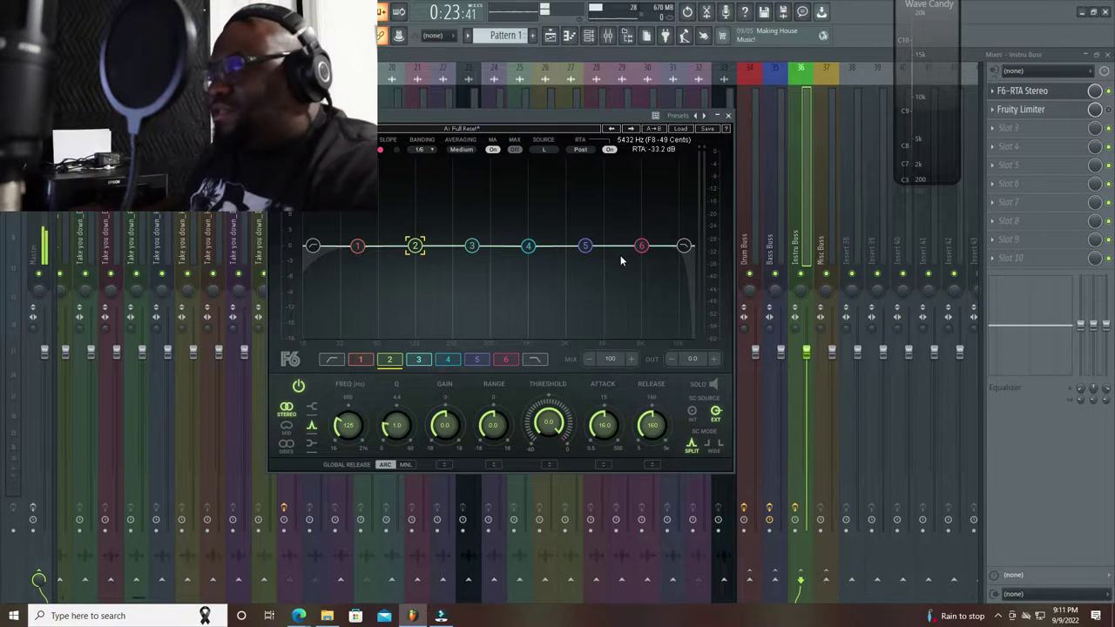
- Review the settings of the high-pass filter and bands 1 to 4 in the Instru Buss equalizer
click(310, 246)
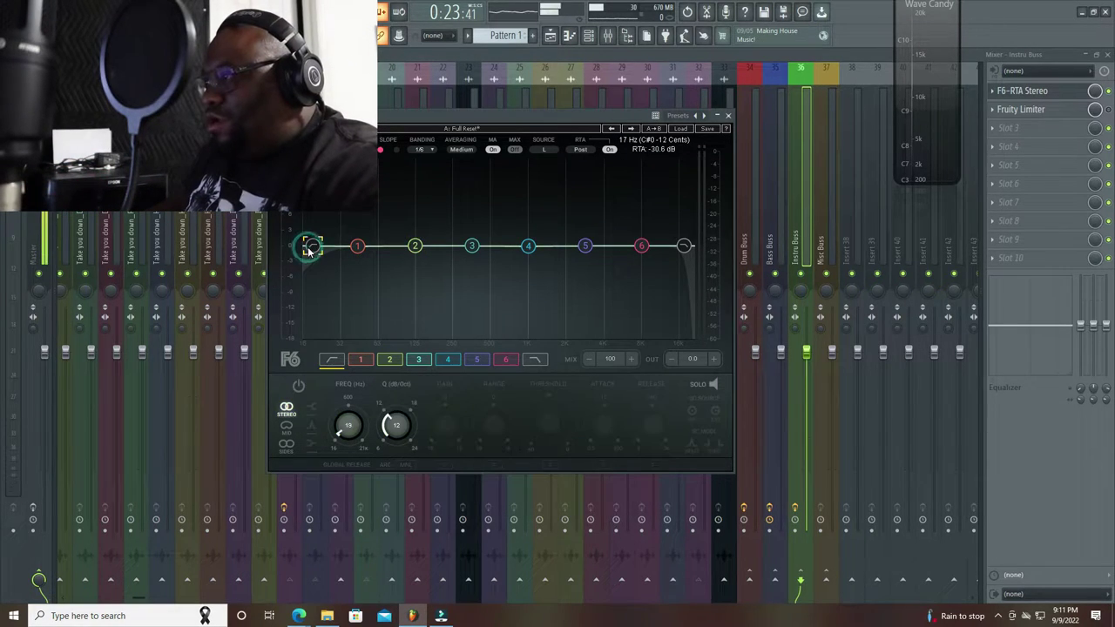
click(357, 247)
click(415, 247)
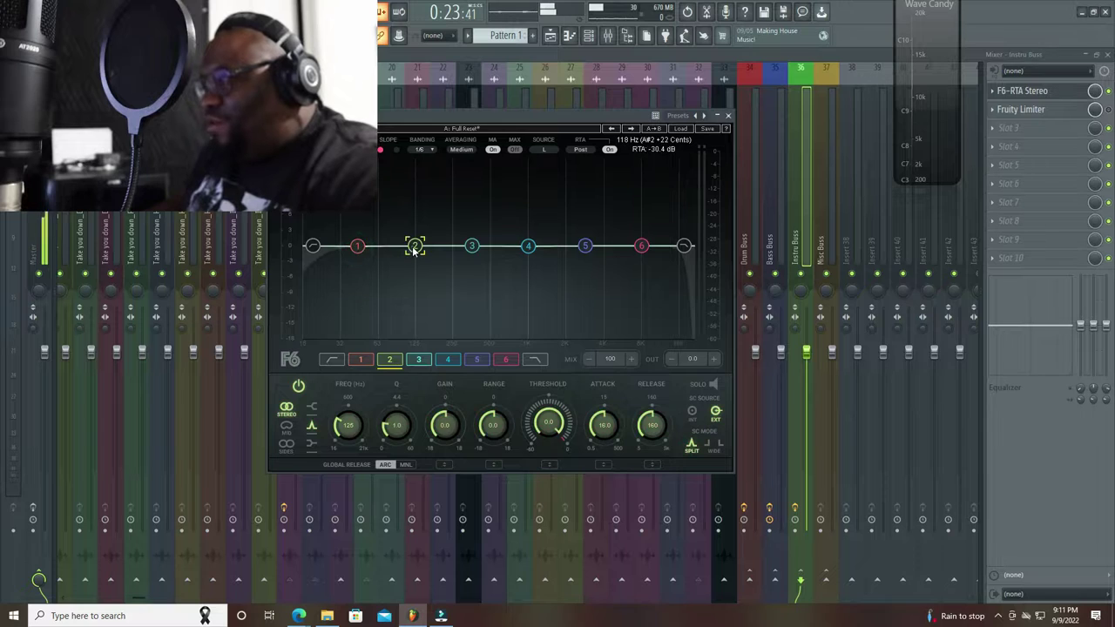
click(471, 246)
click(528, 246)
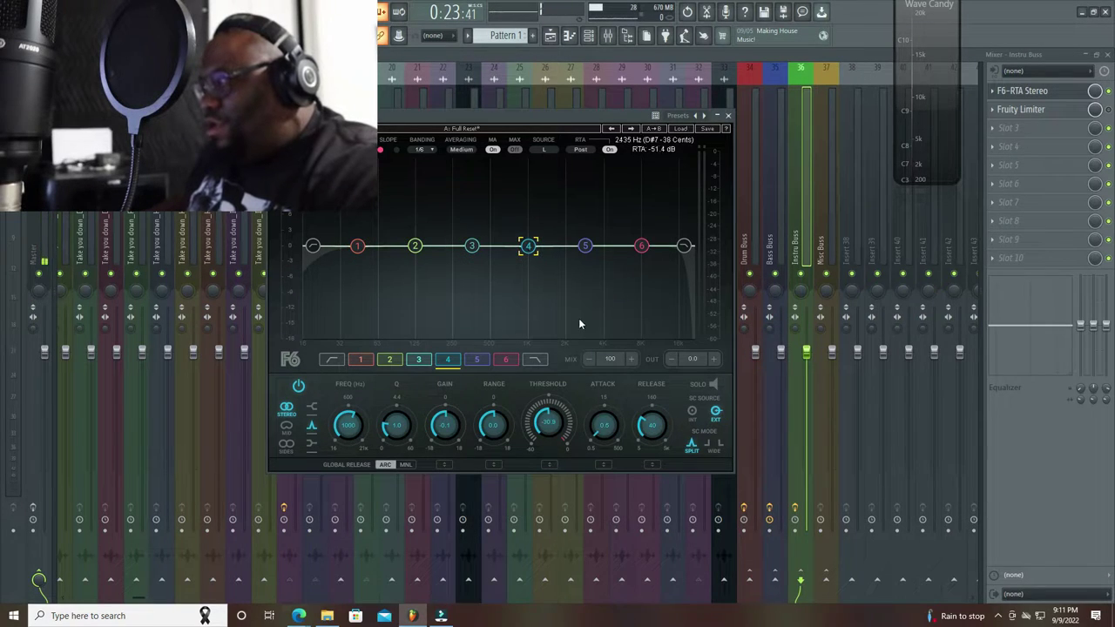
click(471, 247)
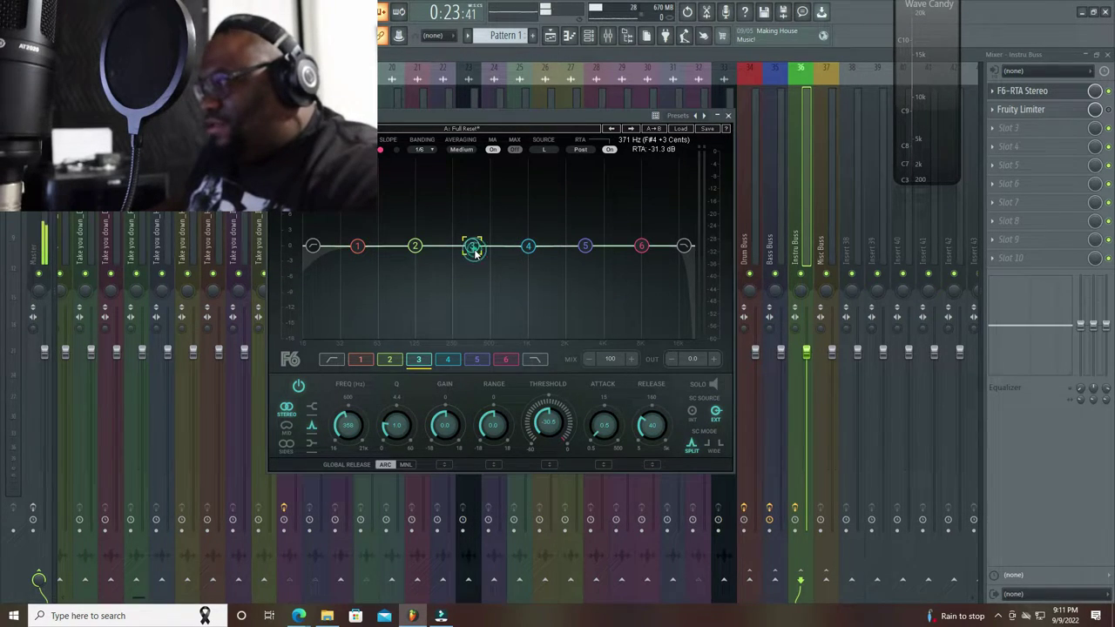
- Set band 2's release to 40 and its attack to 0.5 in the Instru Buss equalizer
click(414, 246)
click(652, 425)
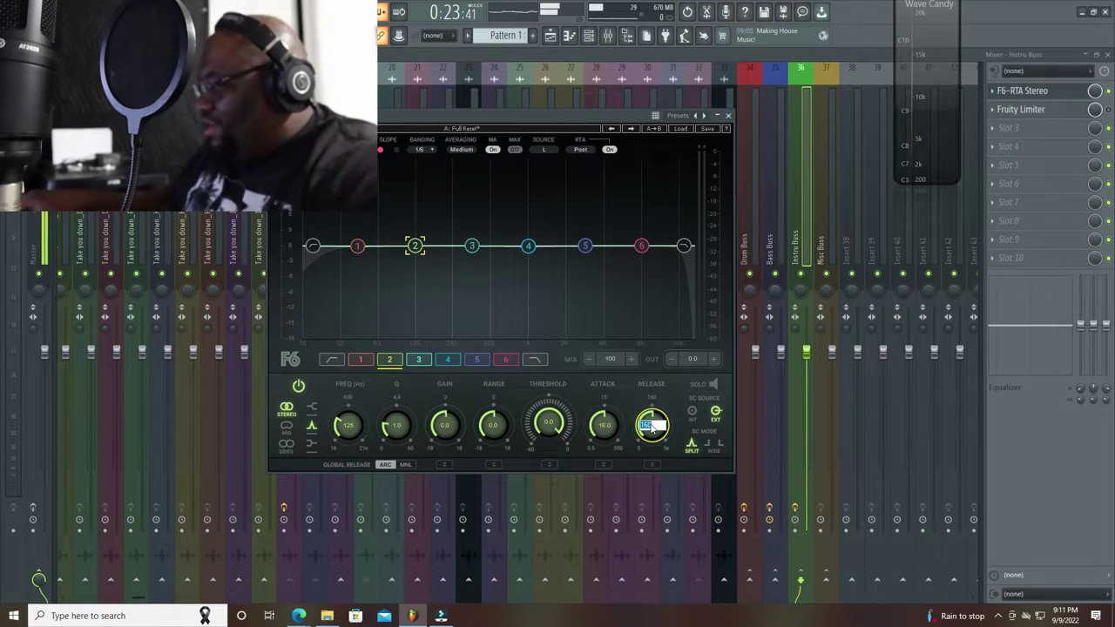
text(40)
key(Return)
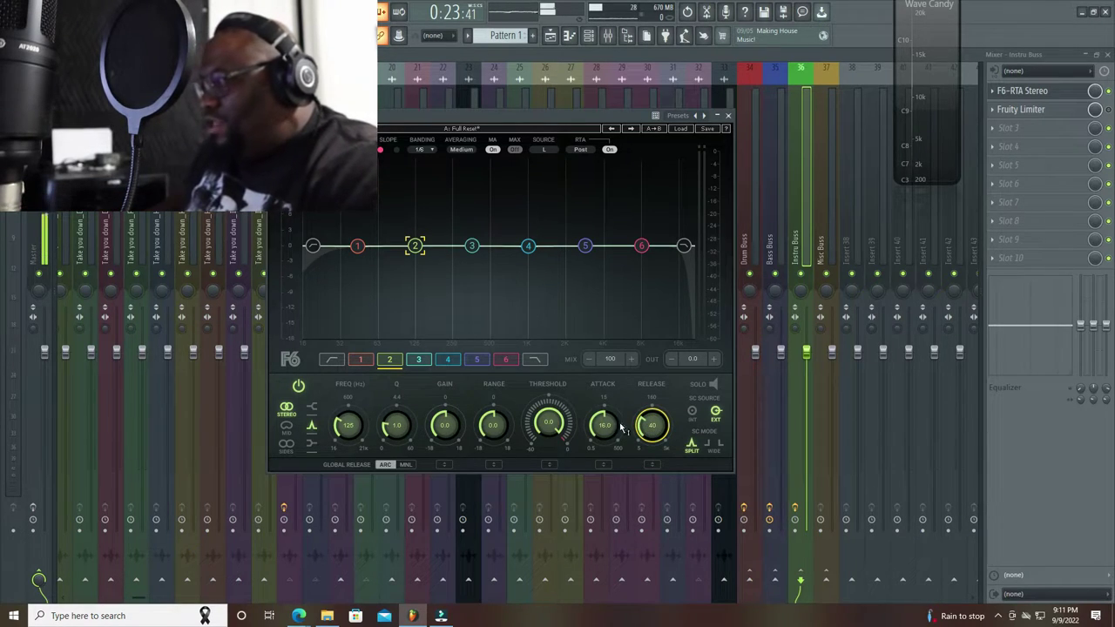
click(602, 425)
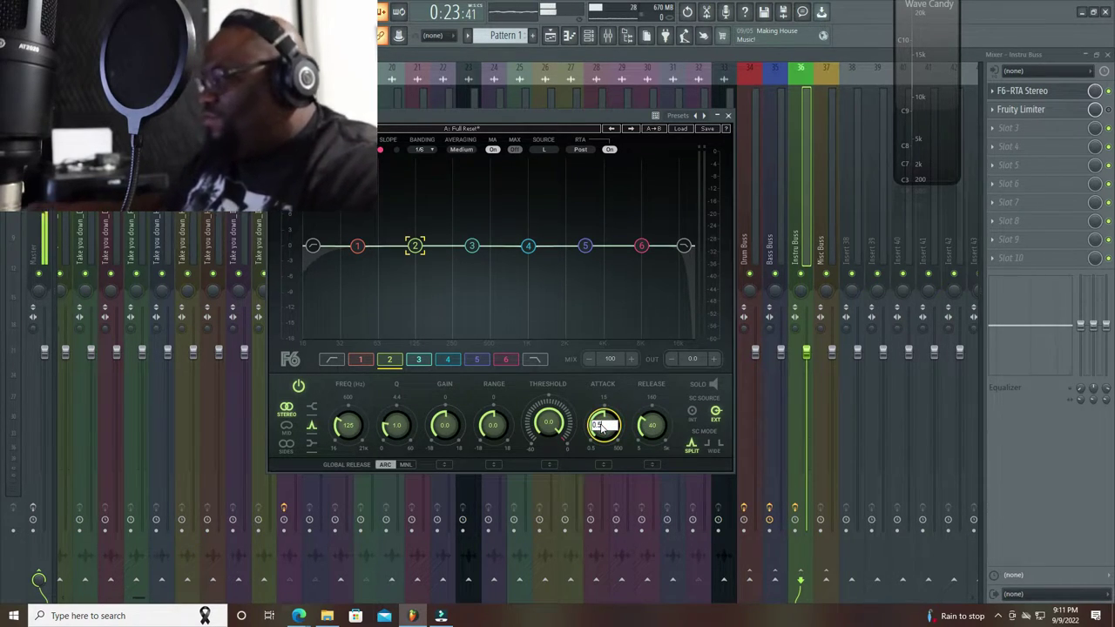
text(3)
key(Return)
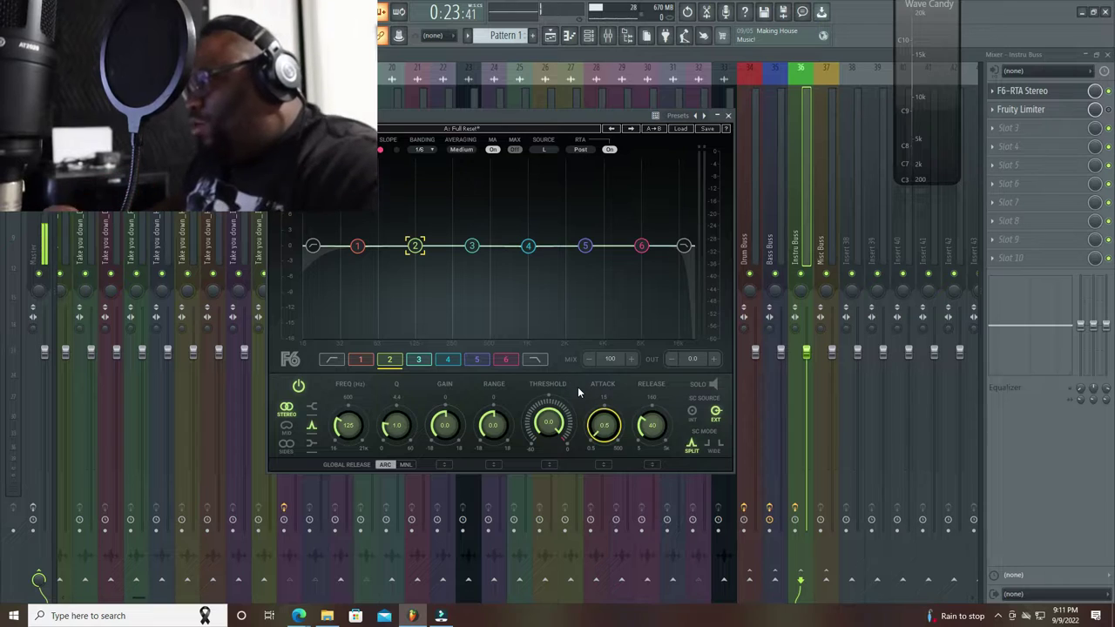
- Set band 2's threshold to -30.0 and compare its settings with band 3
drag(549, 424, 549, 475)
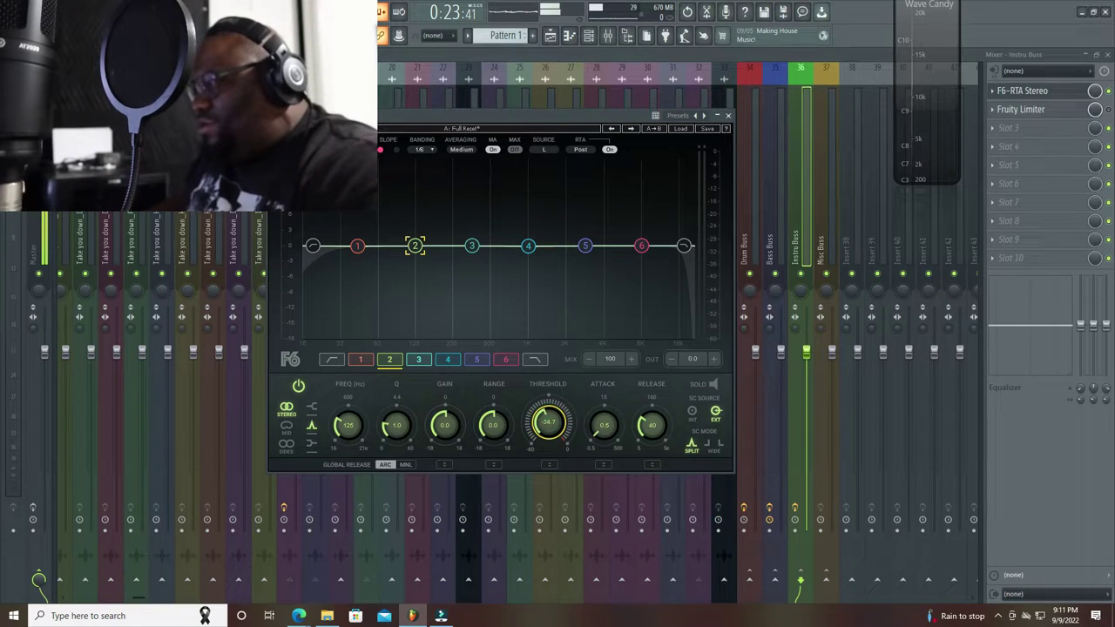
double_click(548, 425)
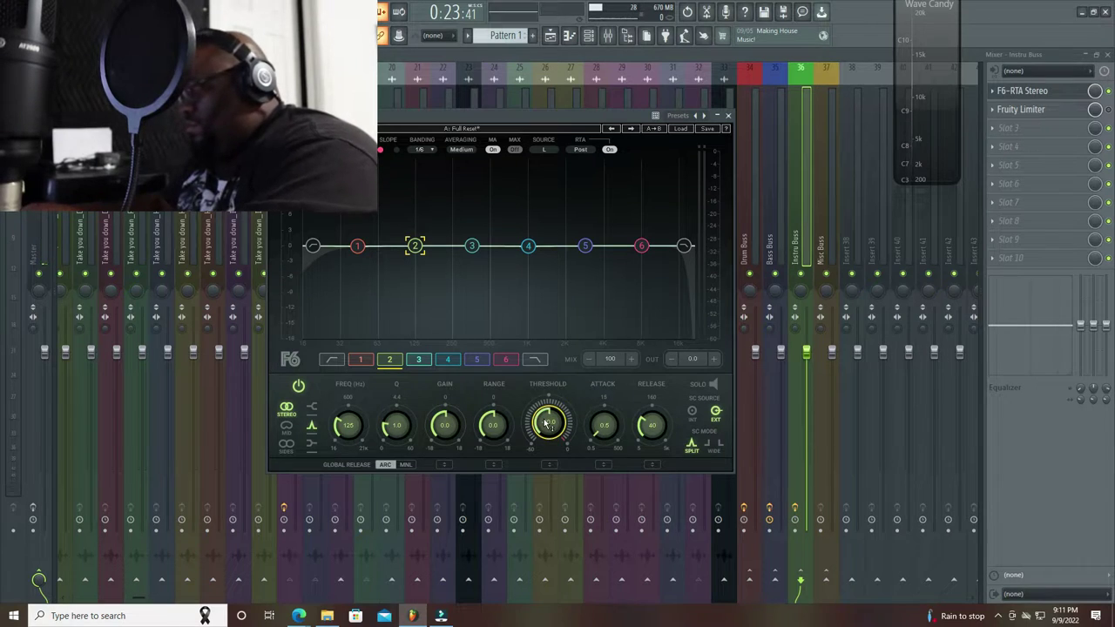
click(471, 247)
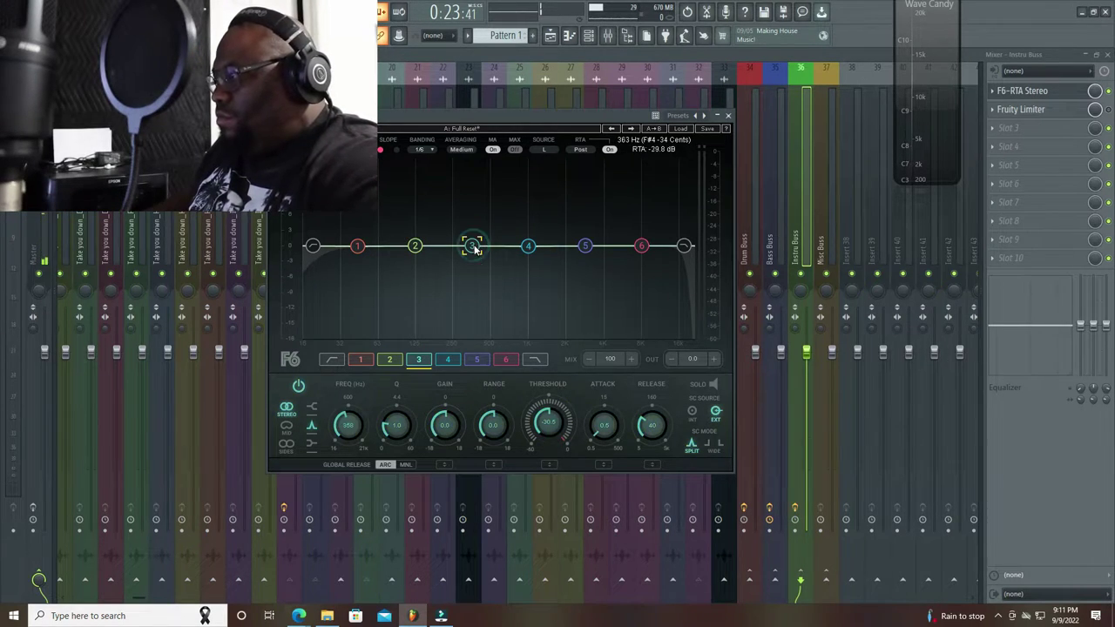
click(413, 248)
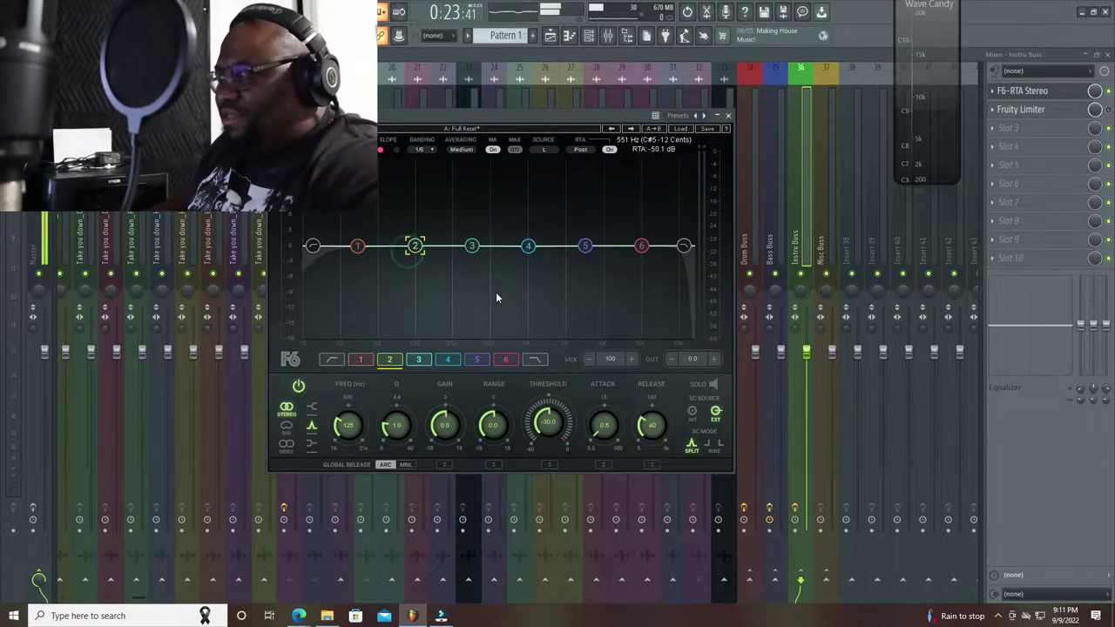
click(471, 247)
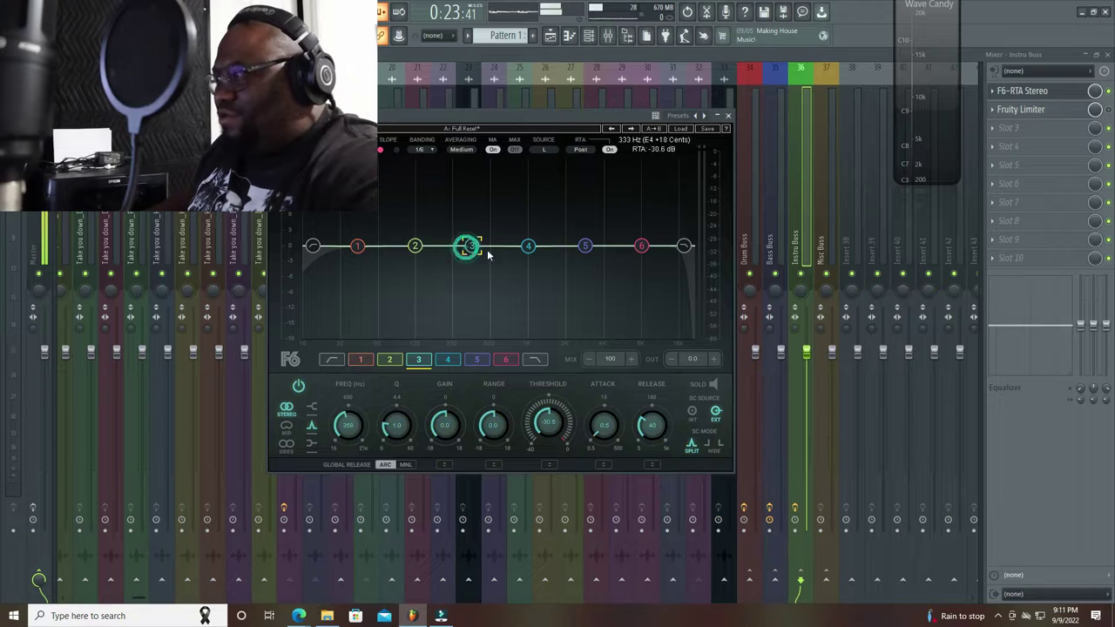
- Set band 1's release to 40, attack to 0.5 and threshold to -30.0 in the Instru Buss equalizer
click(356, 246)
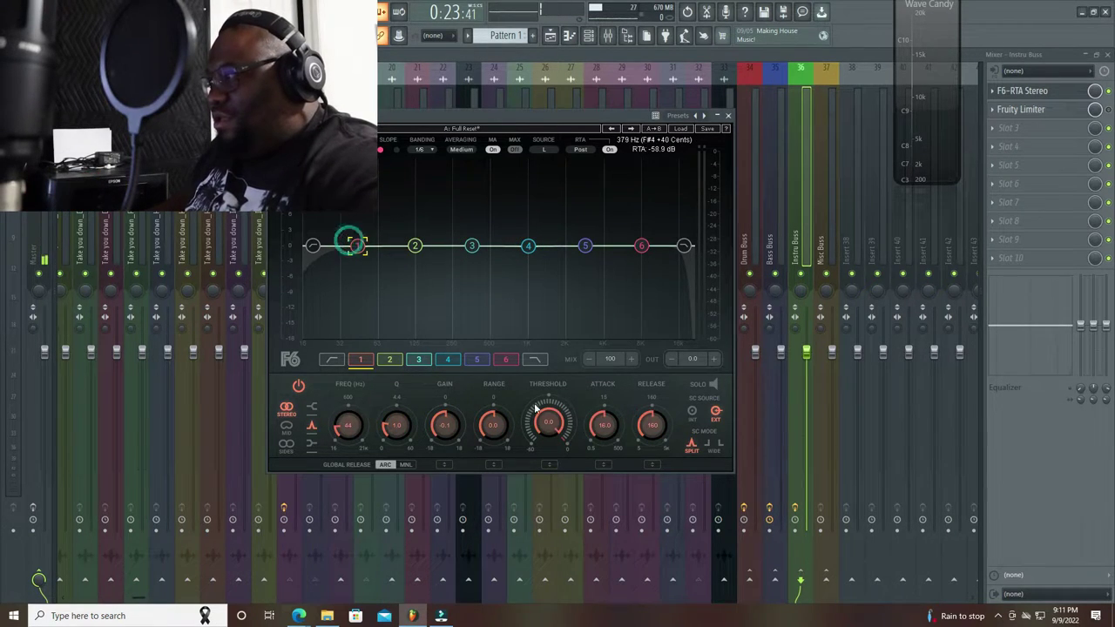
double_click(651, 427)
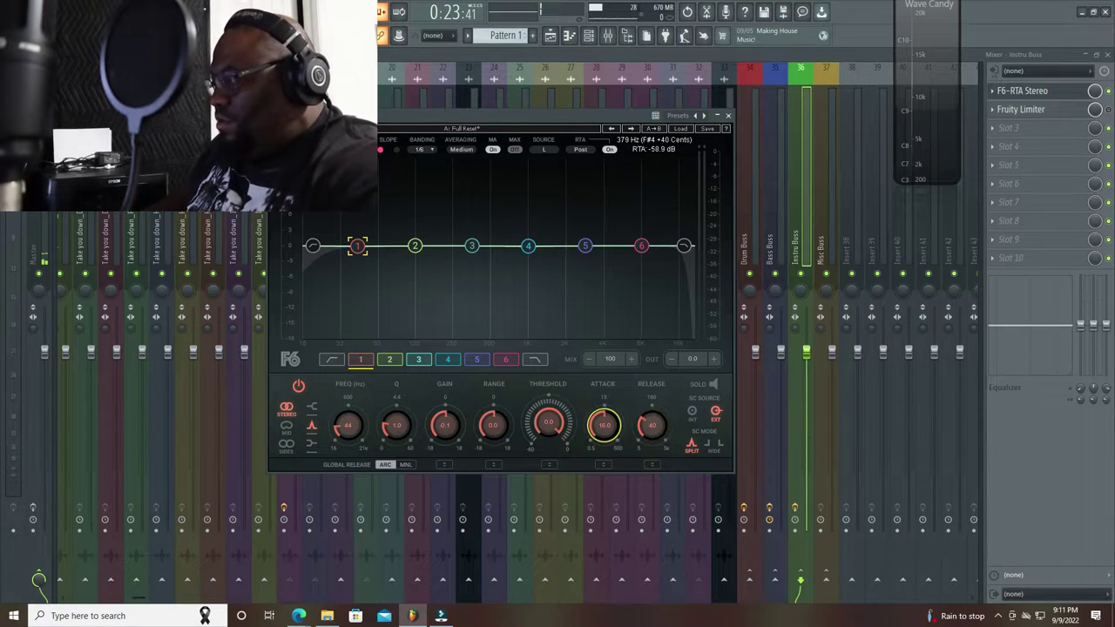
double_click(605, 427)
key(Return)
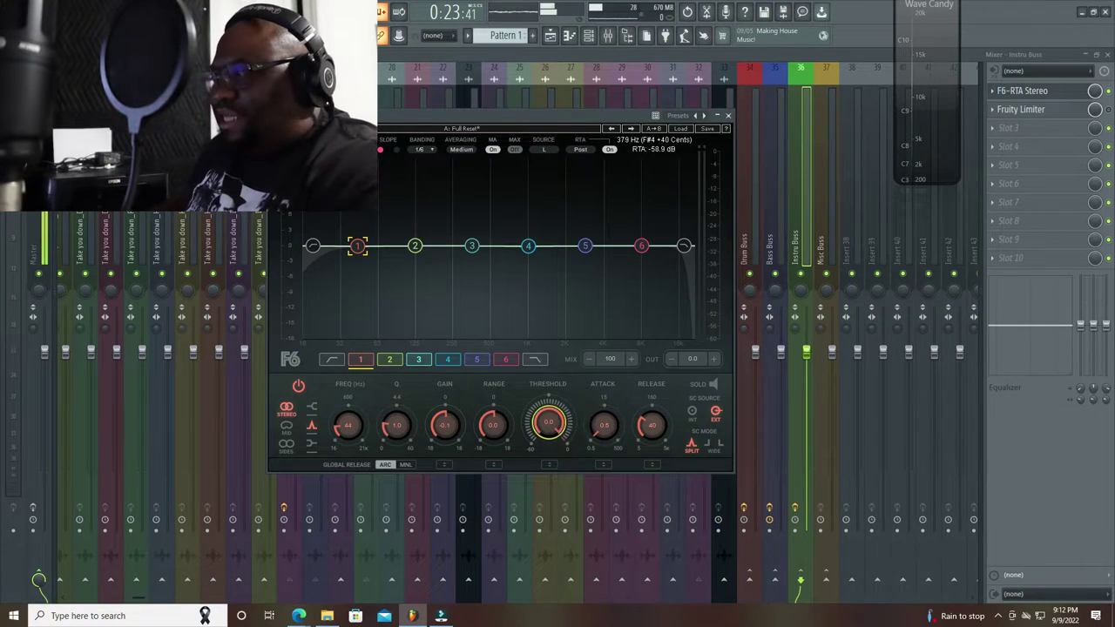
click(548, 422)
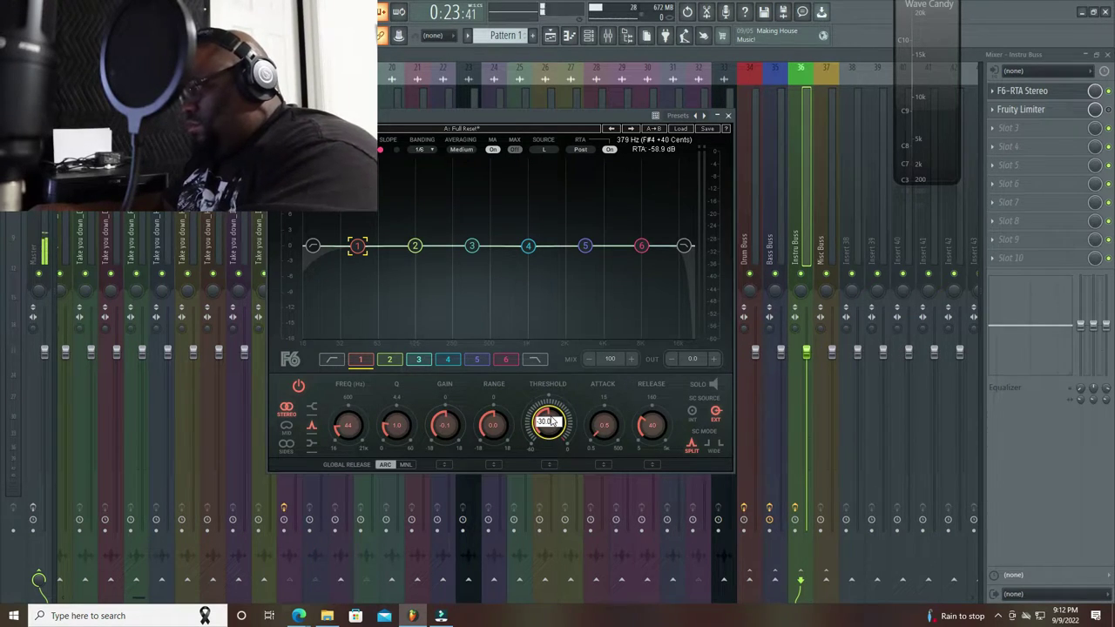
key(Return)
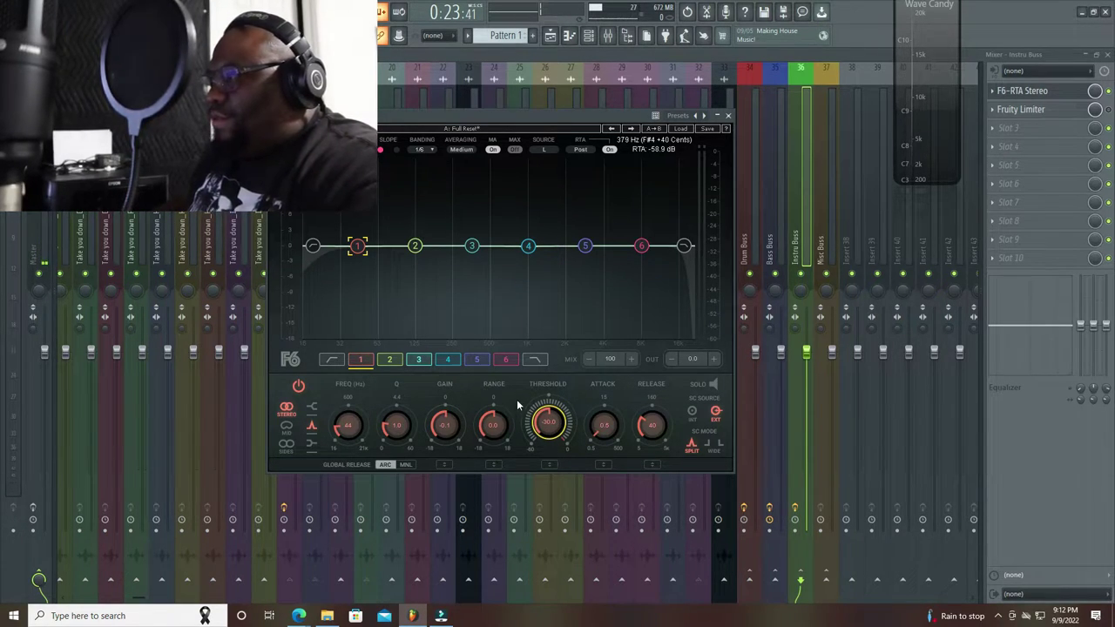
- Compare the settings of bands 1 to 4 in the Instru Buss equalizer and audition the mix
key(space)
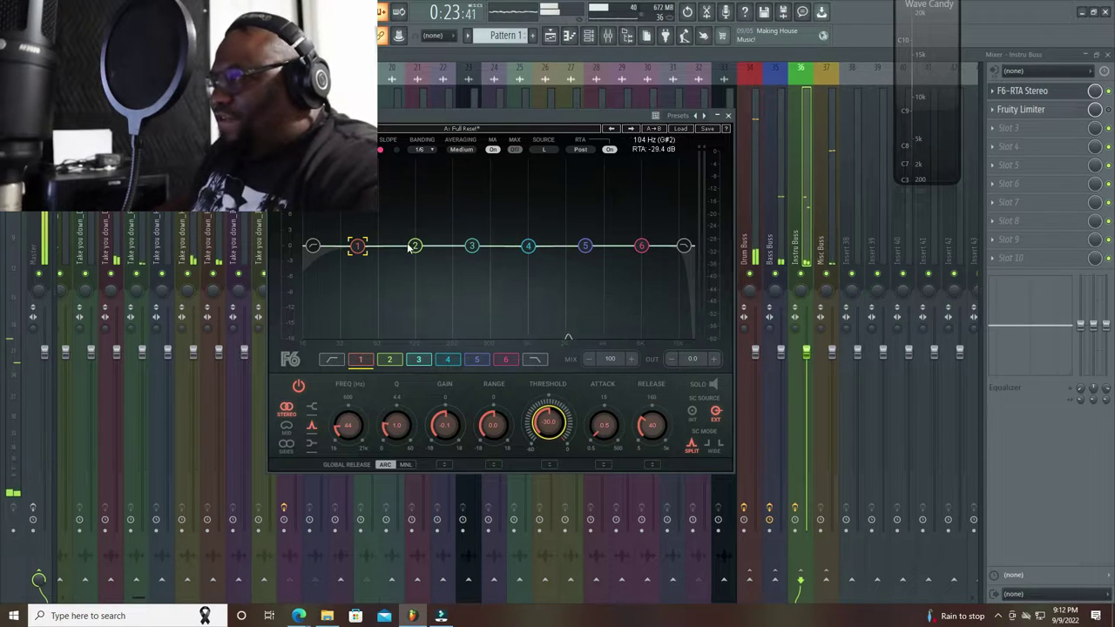
click(415, 246)
click(471, 246)
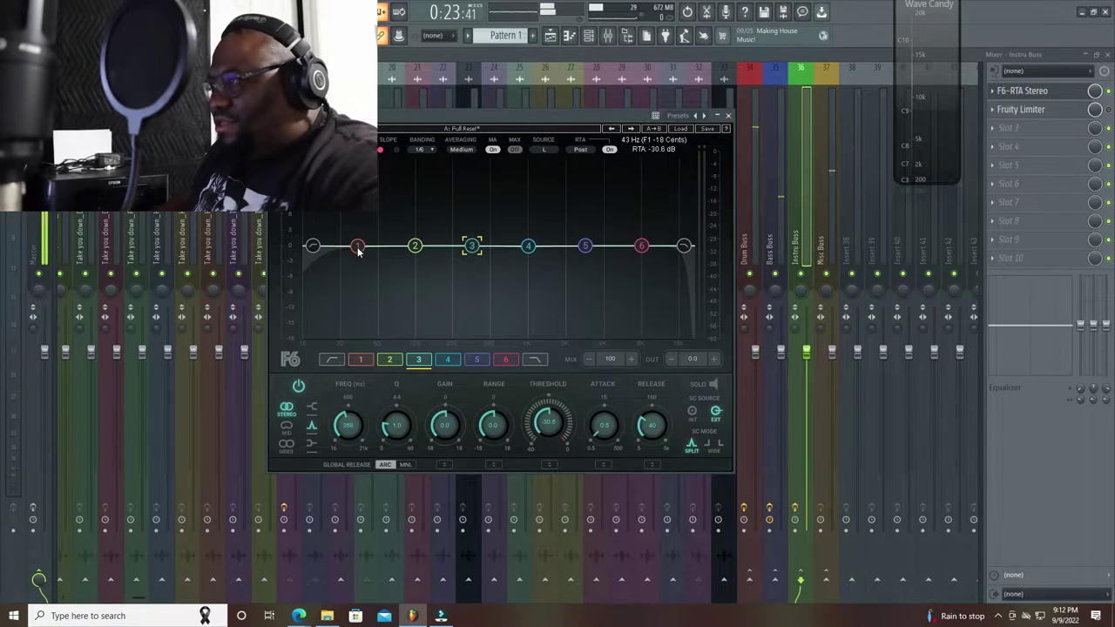
click(357, 246)
click(471, 245)
click(527, 247)
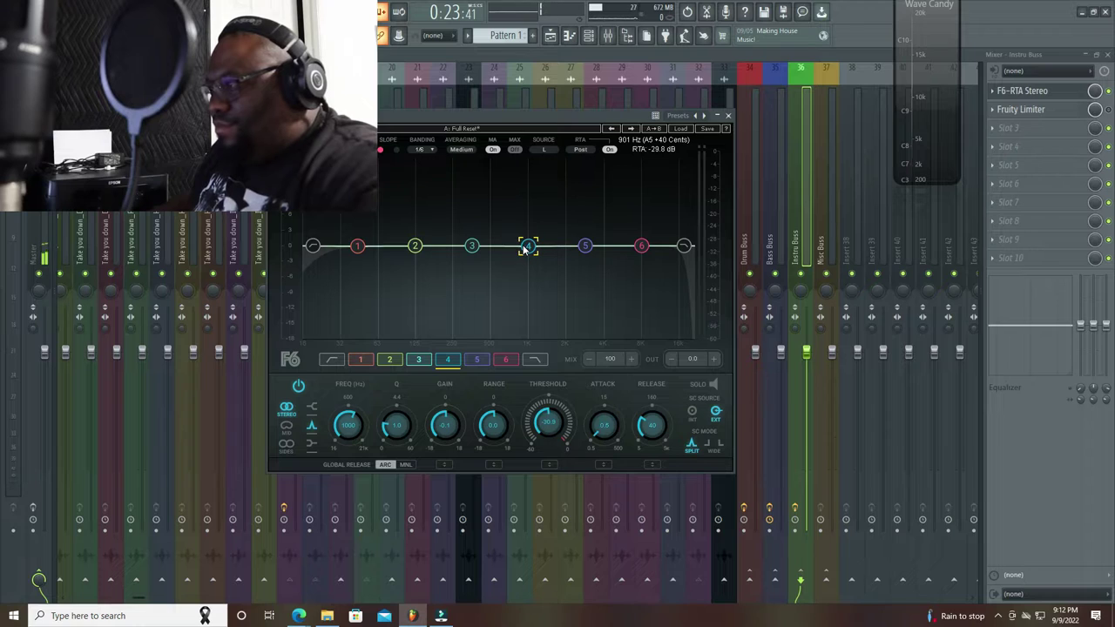
click(414, 245)
click(357, 247)
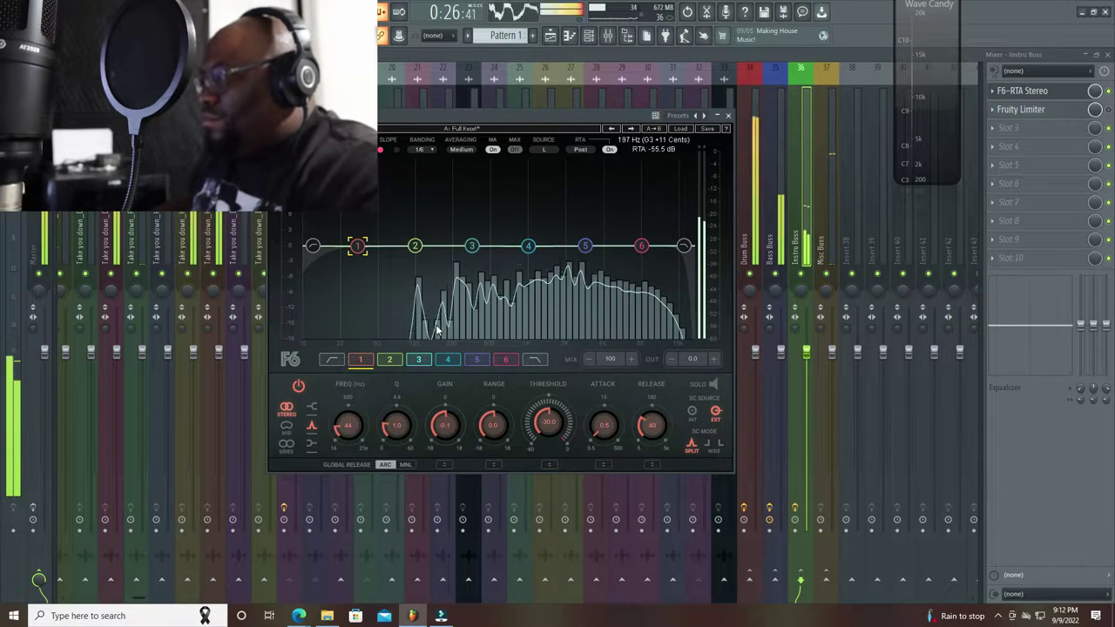
key(space)
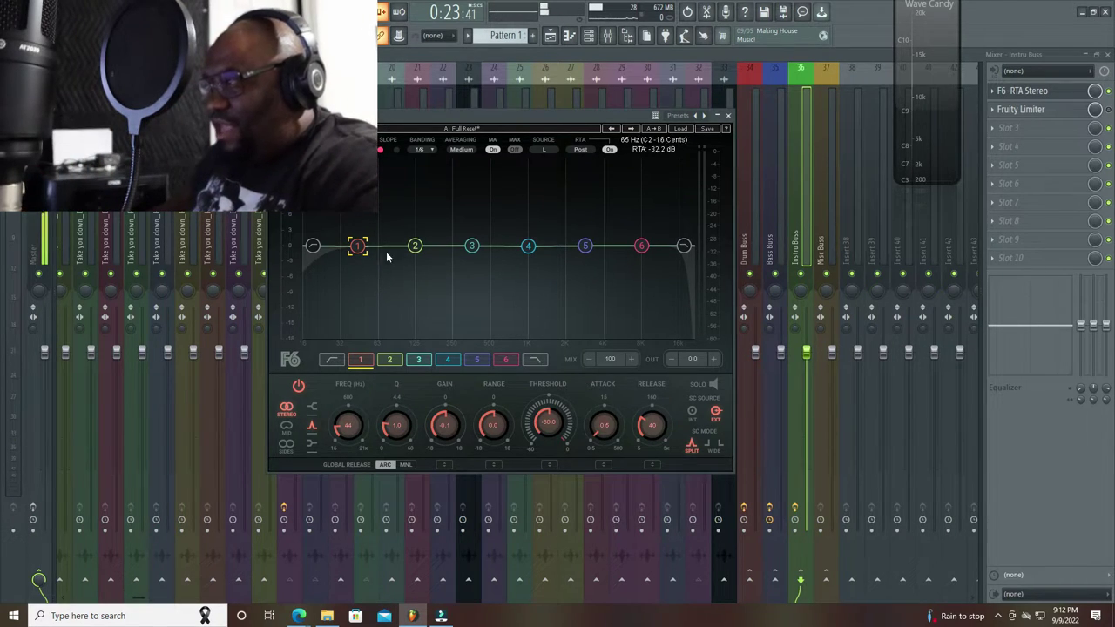
- Lower band 2's threshold to -45.0 in the Instru Buss equalizer while auditioning the mix
click(414, 245)
key(space)
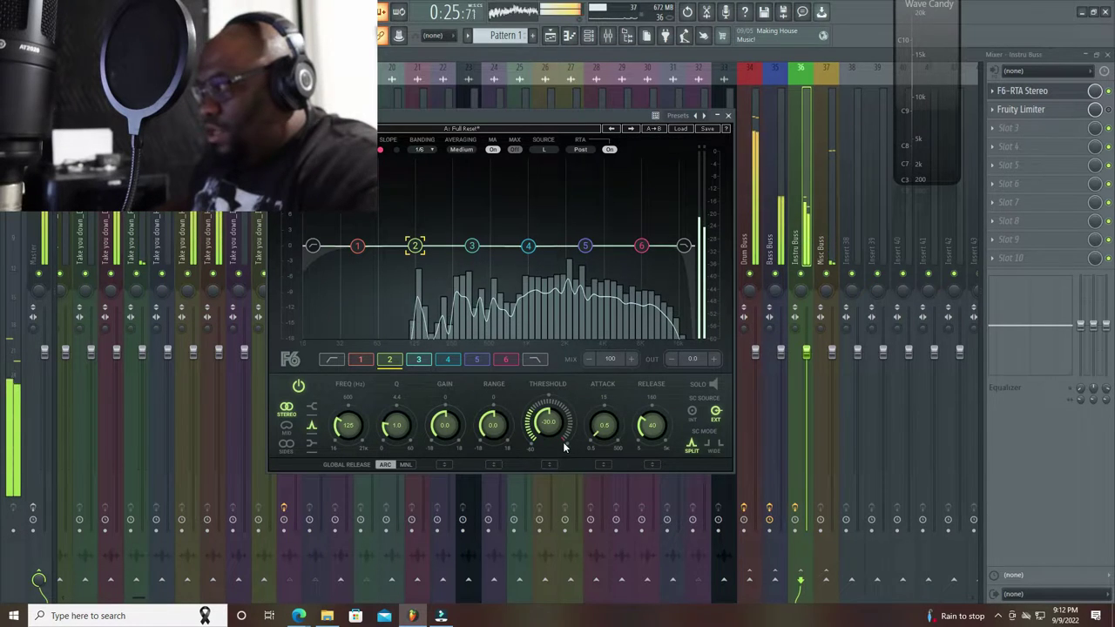
key(space)
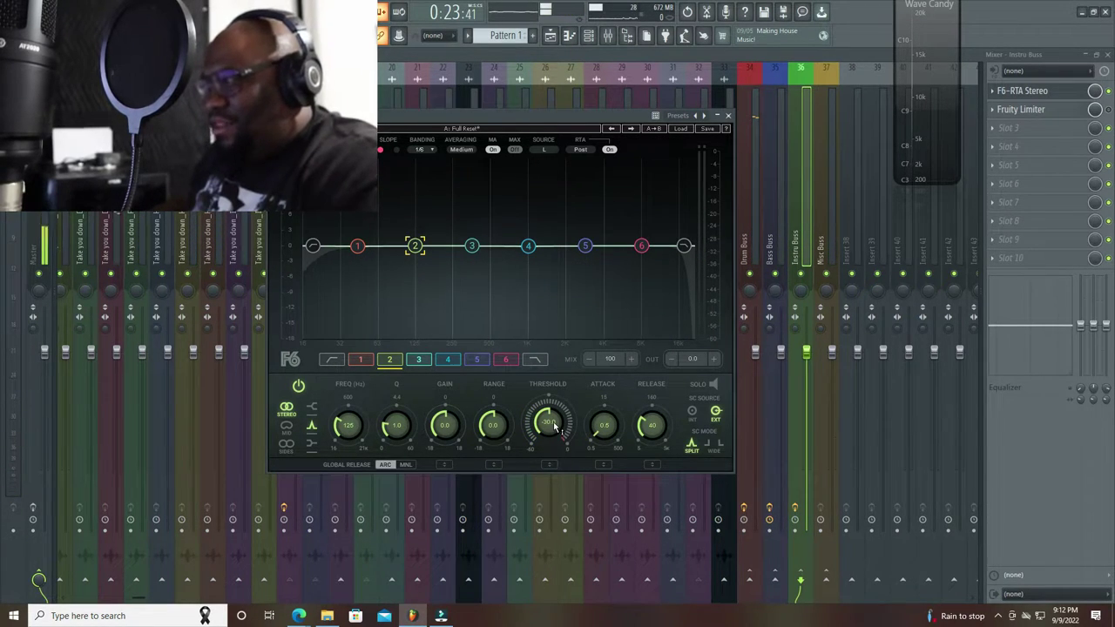
scroll(548, 423, down, 5)
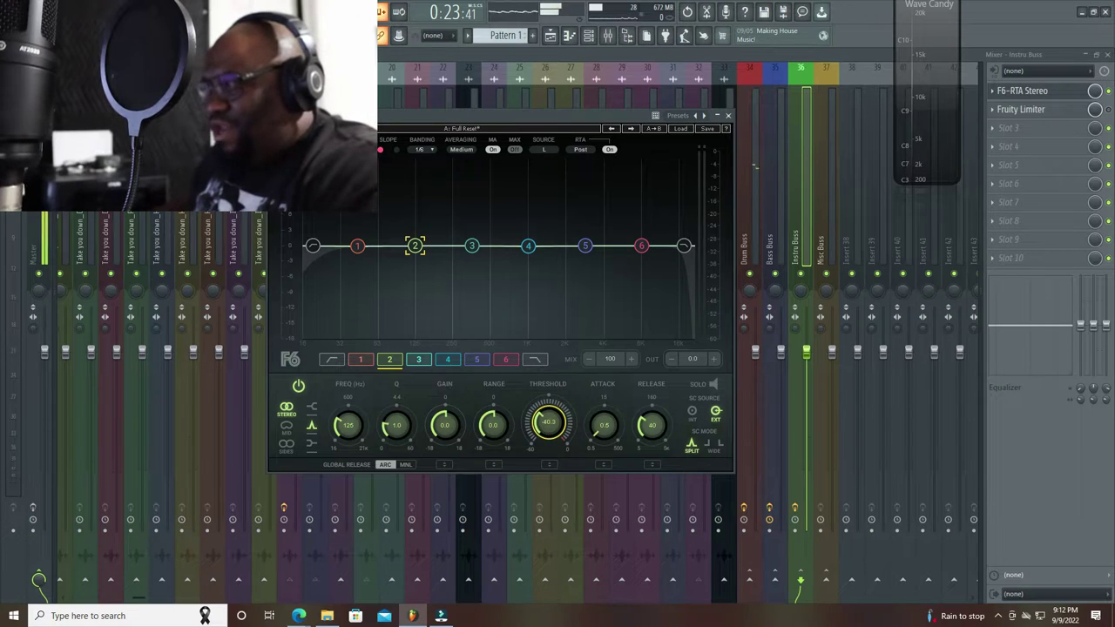
key(space)
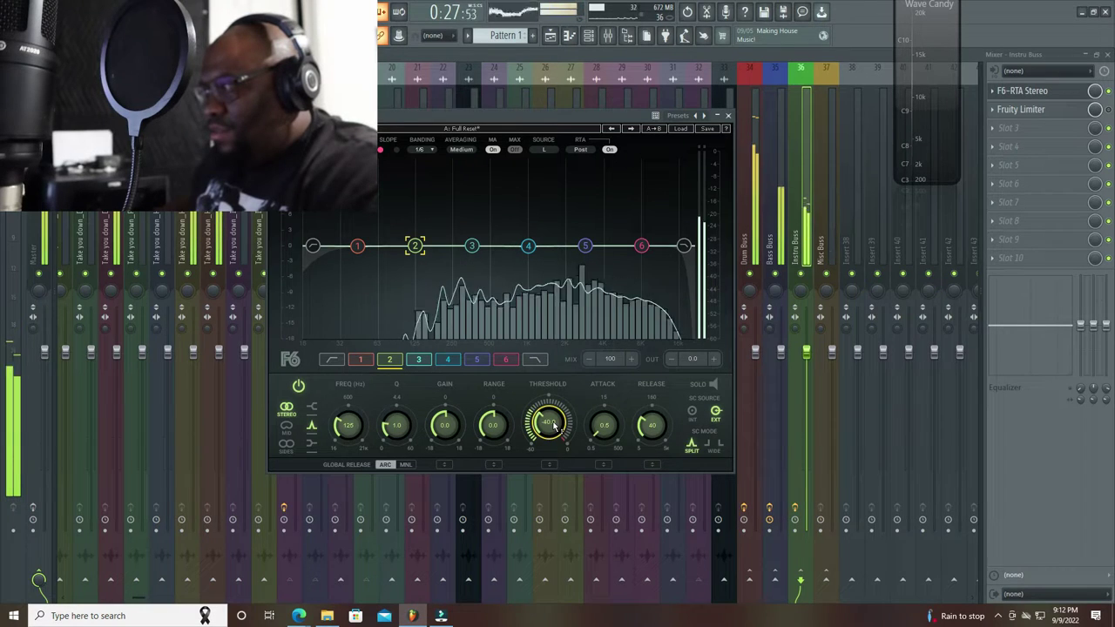
key(space)
drag(554, 426, 554, 428)
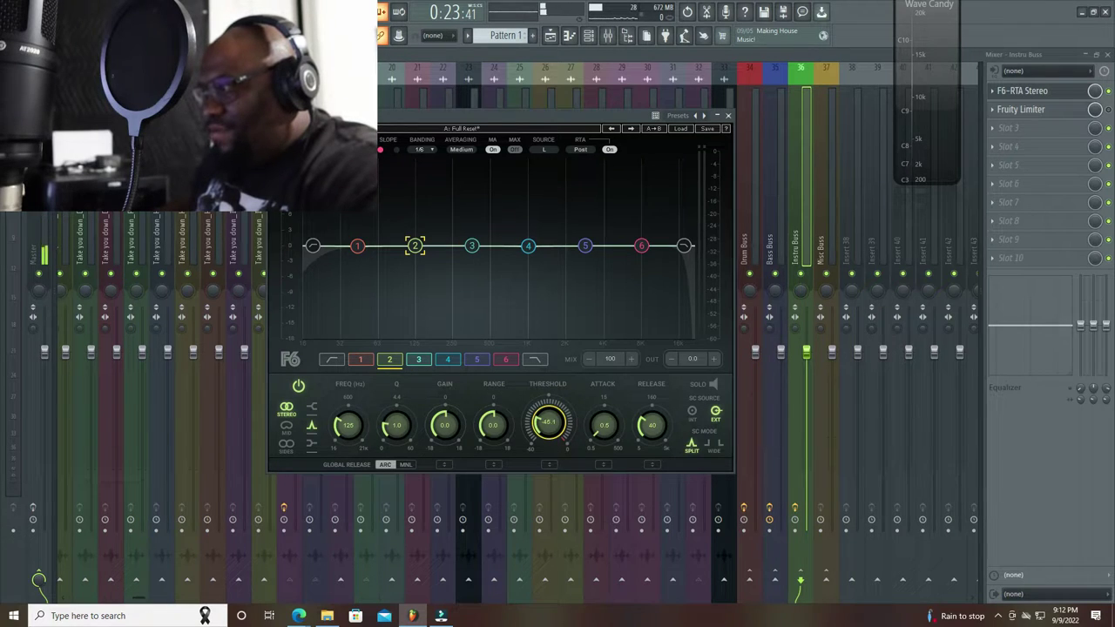
key(space)
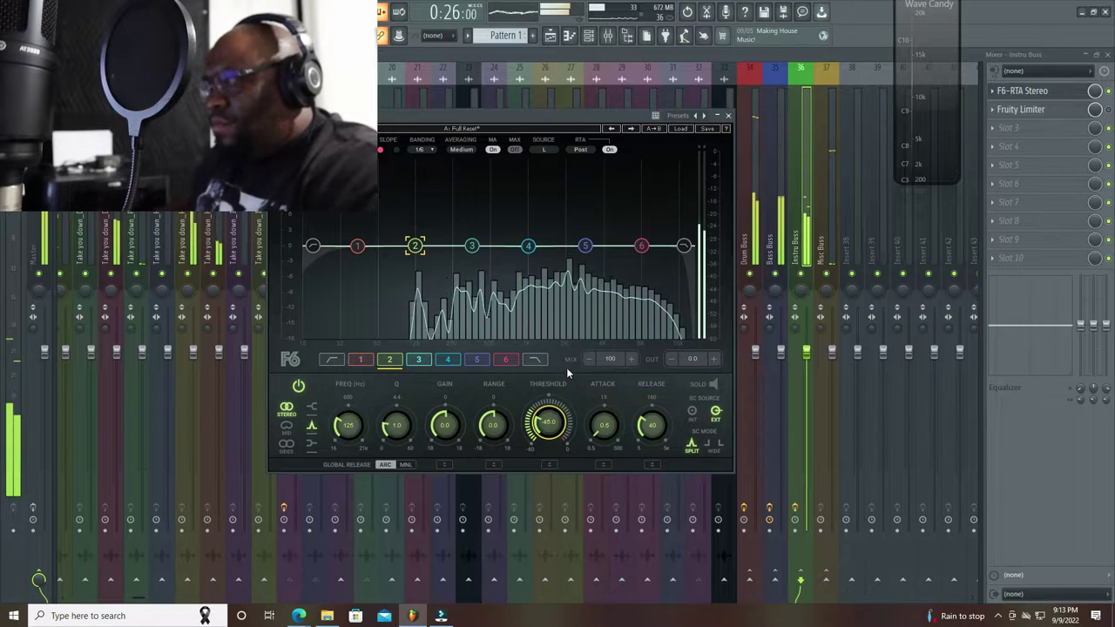
key(space)
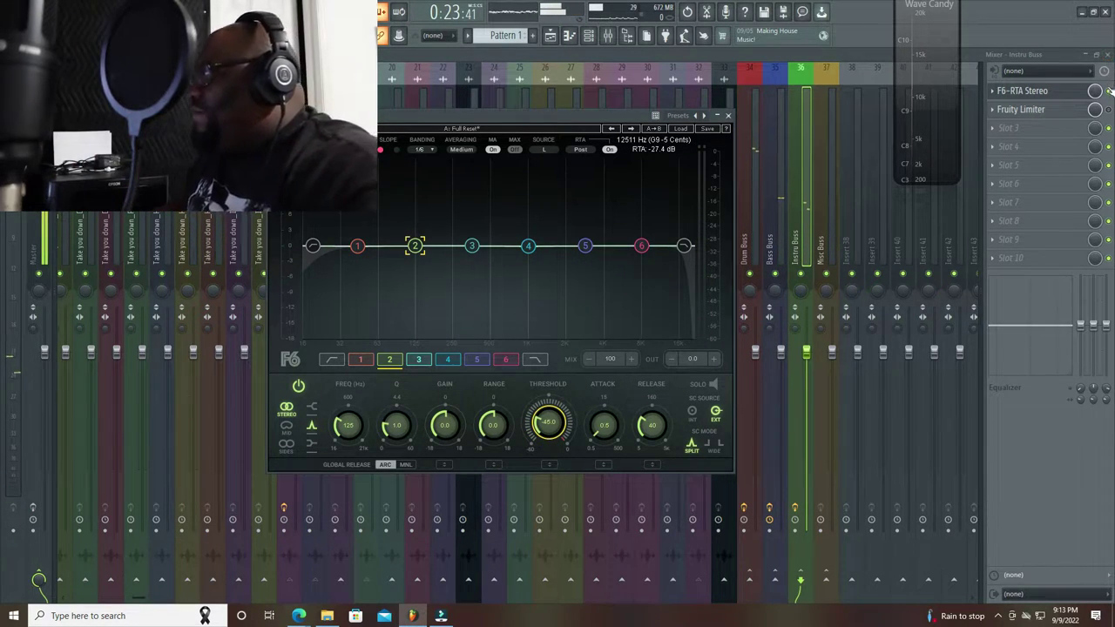
- Audition the mix with the Instru Buss F6-RTA Stereo bypassed and enabled, and reopen its window
key(Escape)
key(space)
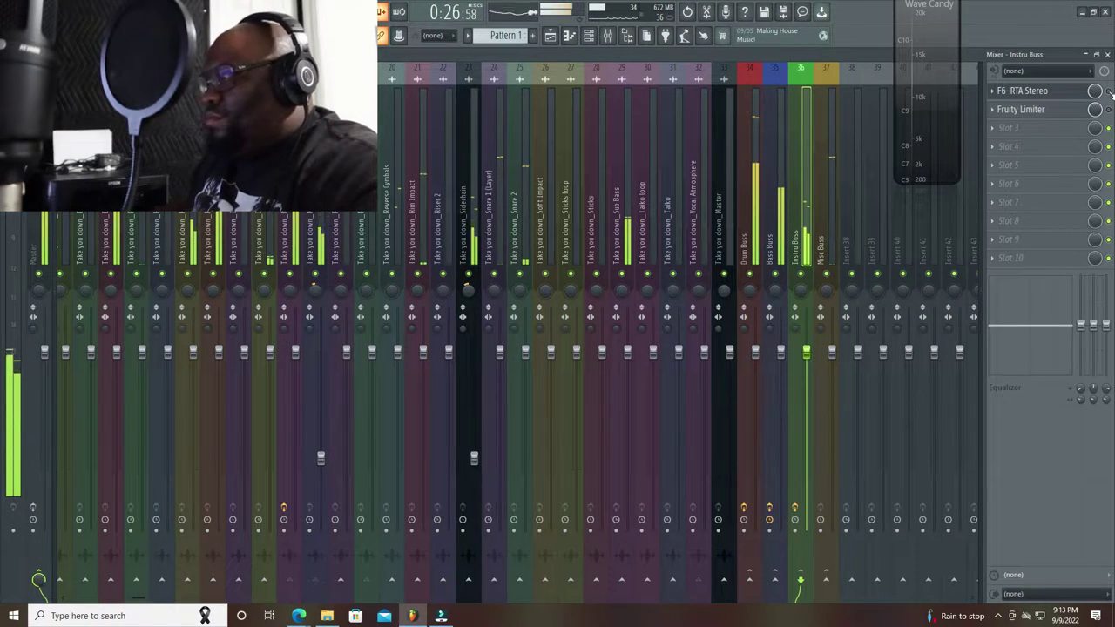
key(space)
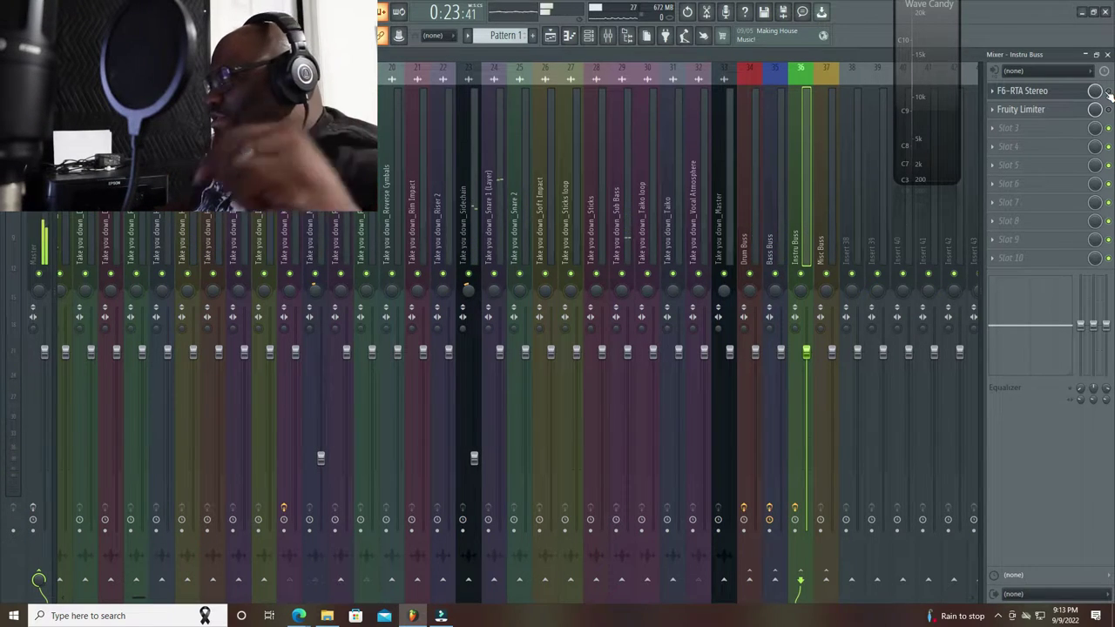
key(space)
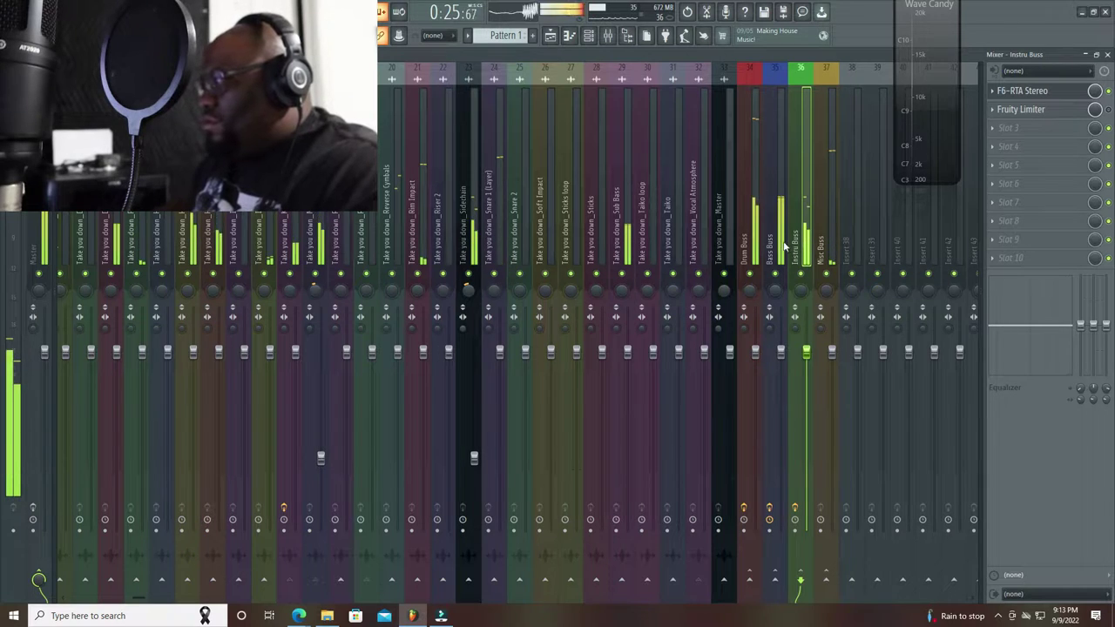
click(1073, 93)
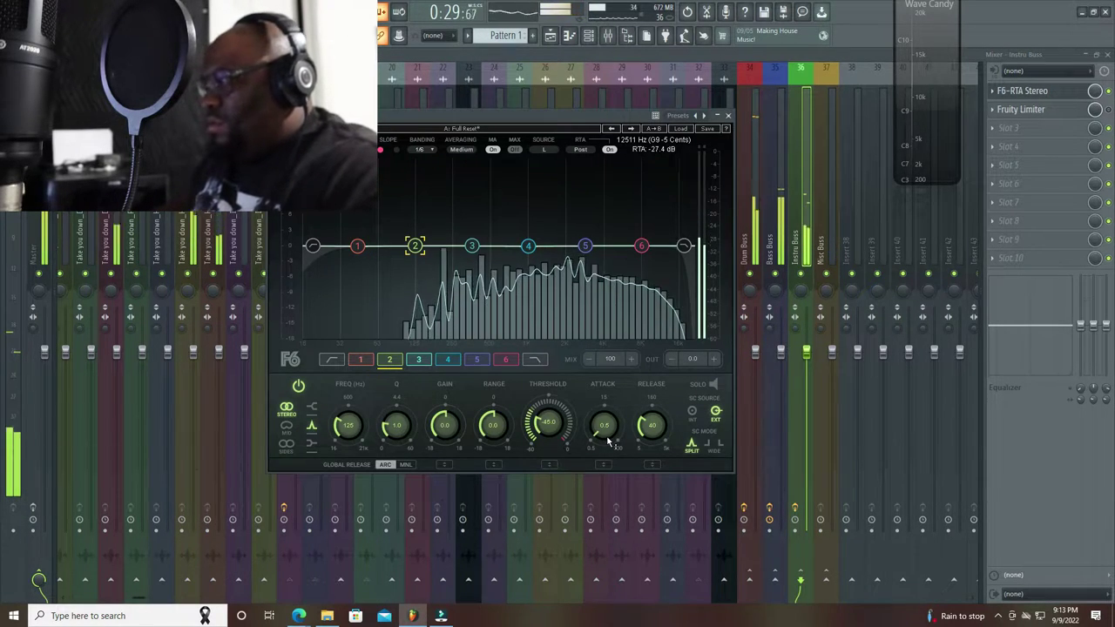
key(space)
- Lower band 3's threshold to -35.0 in the Instru Buss equalizer and audition the change
click(474, 245)
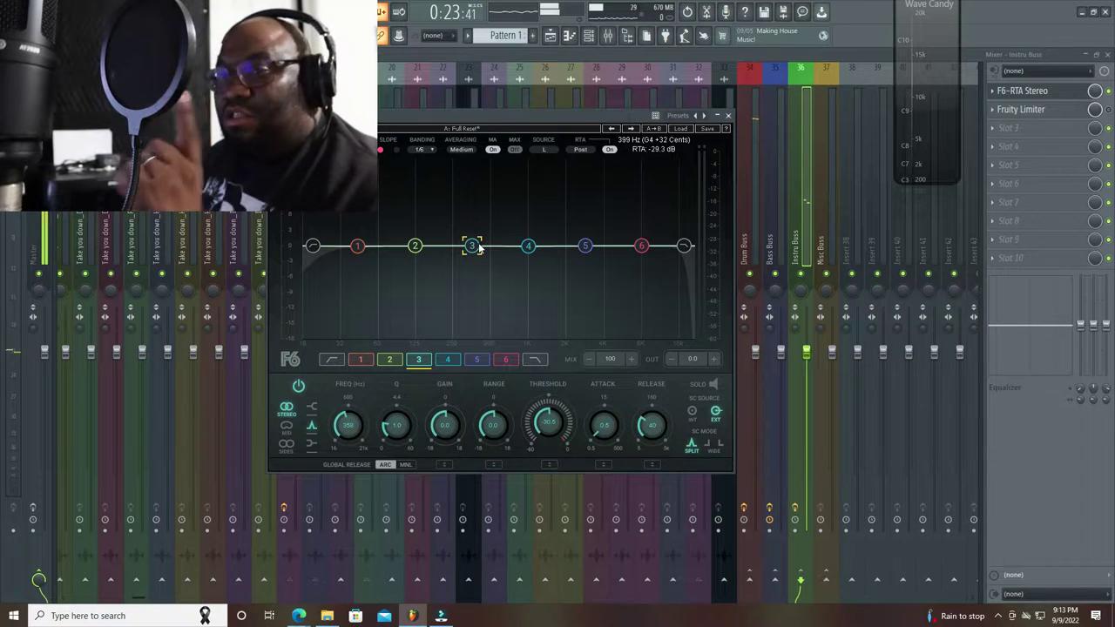
key(space)
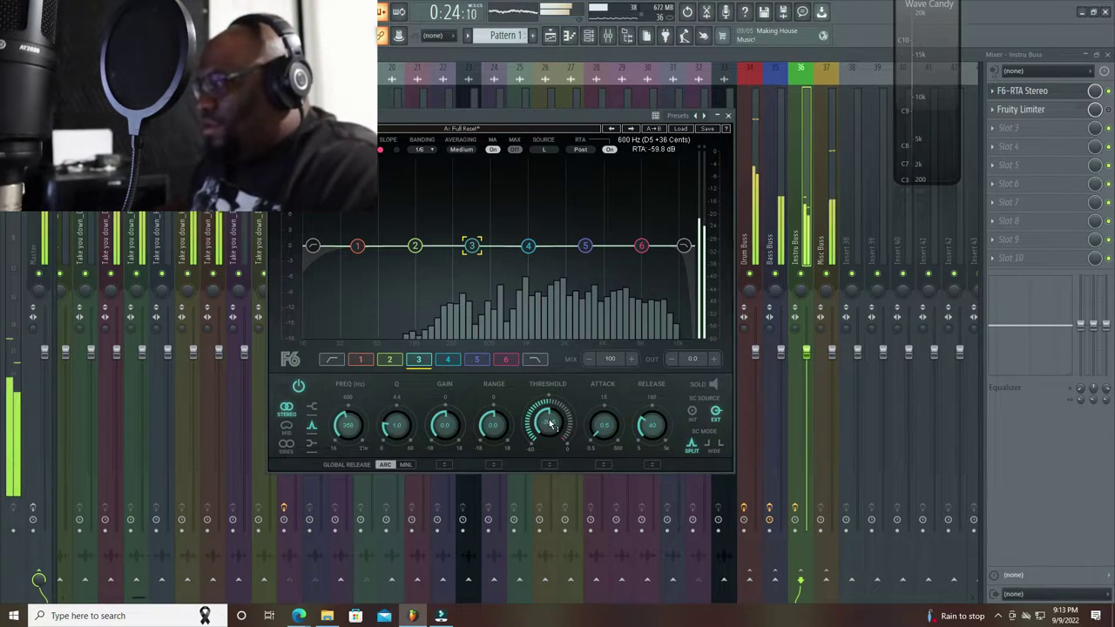
key(space)
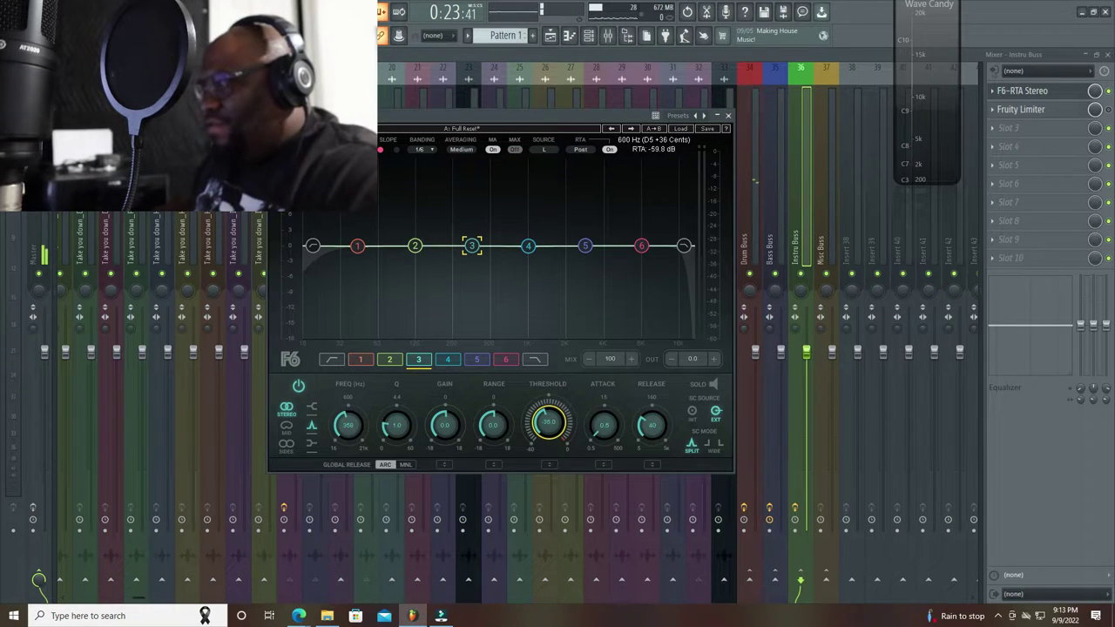
key(space)
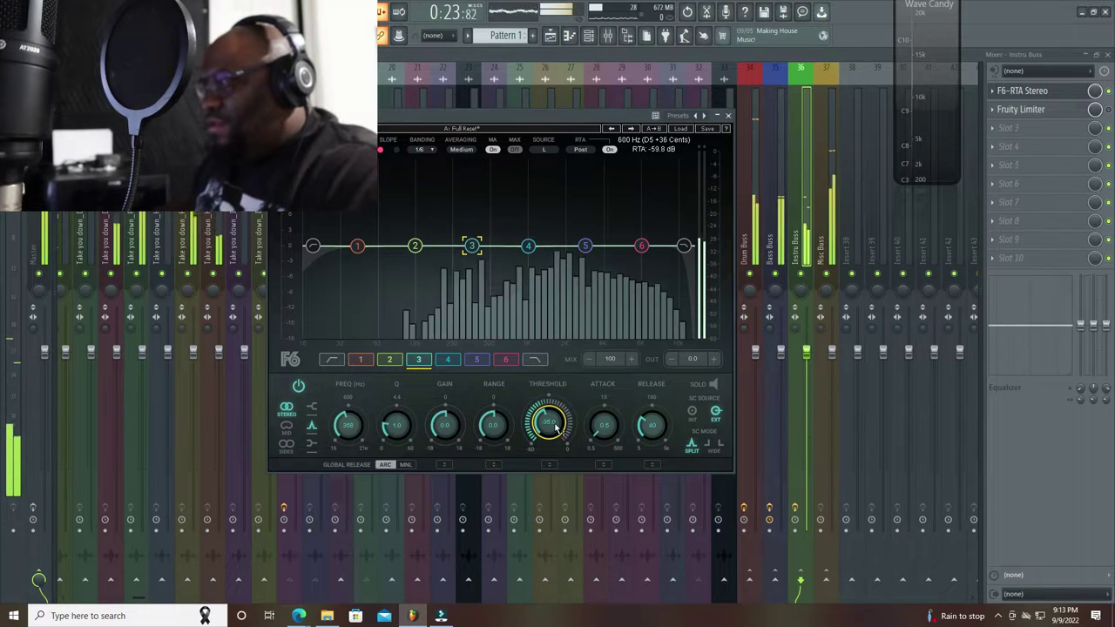
key(space)
- Lower band 4's threshold to -35.0 in the Instru Buss equalizer and play back the mix
click(528, 248)
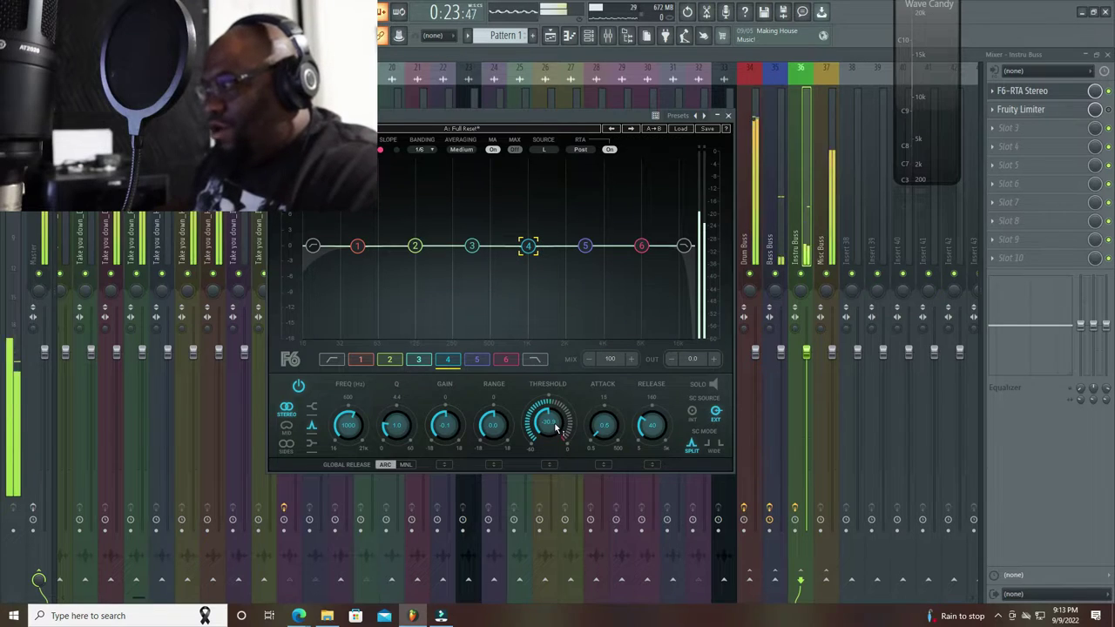
key(space)
drag(558, 429, 557, 437)
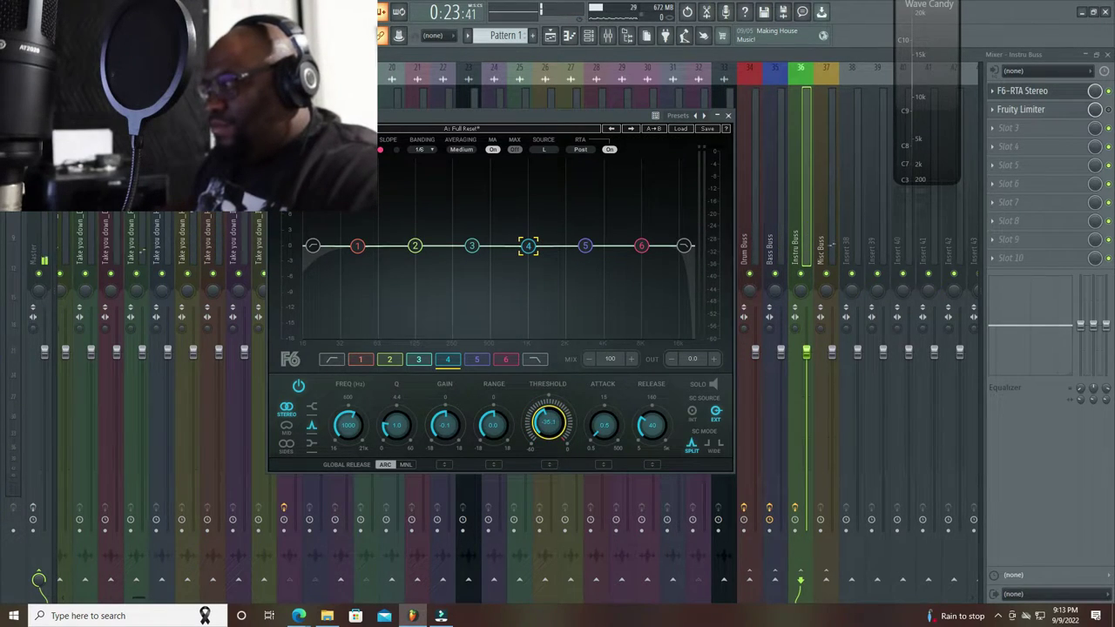
drag(557, 437, 557, 440)
key(space)
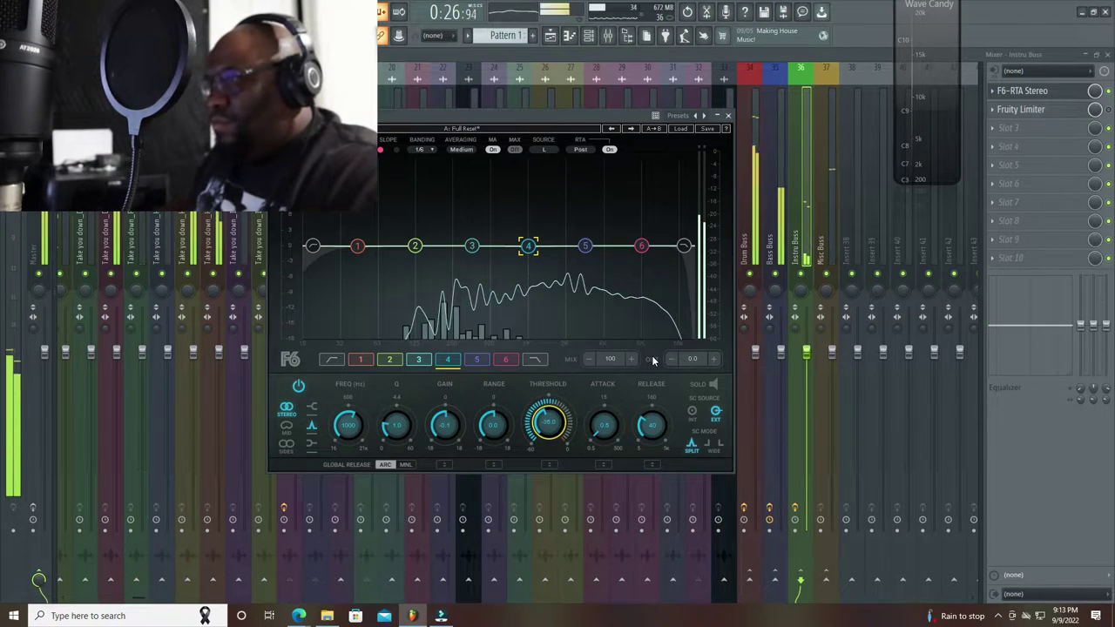
- Close the F6-RTA window and compare the mix with the Instru Buss equalizer bypassed and enabled
click(728, 115)
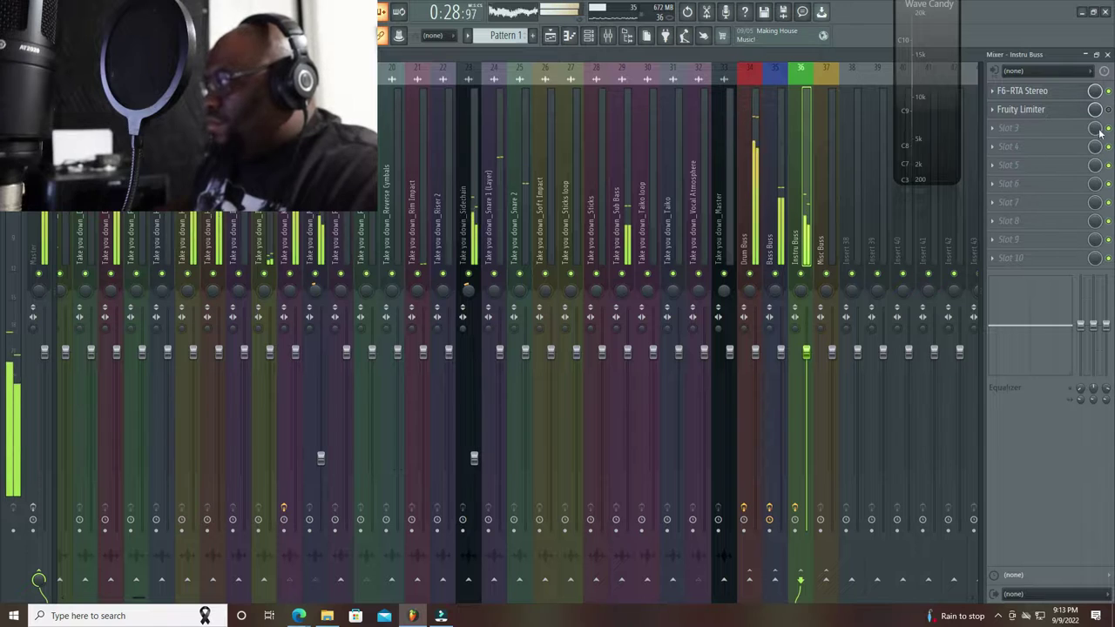
key(space)
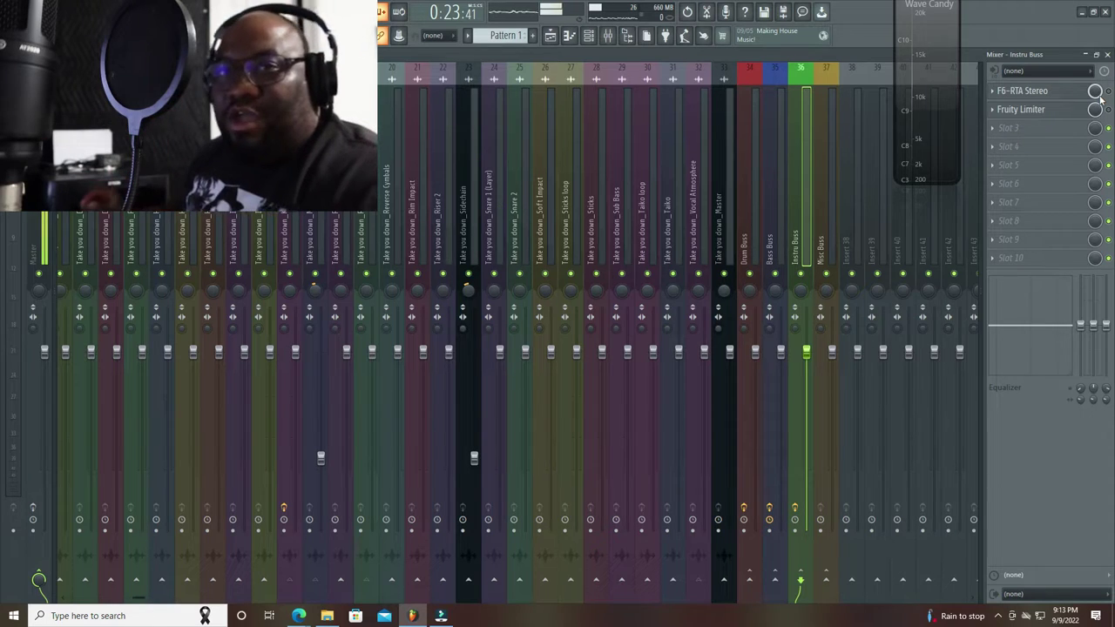
key(space)
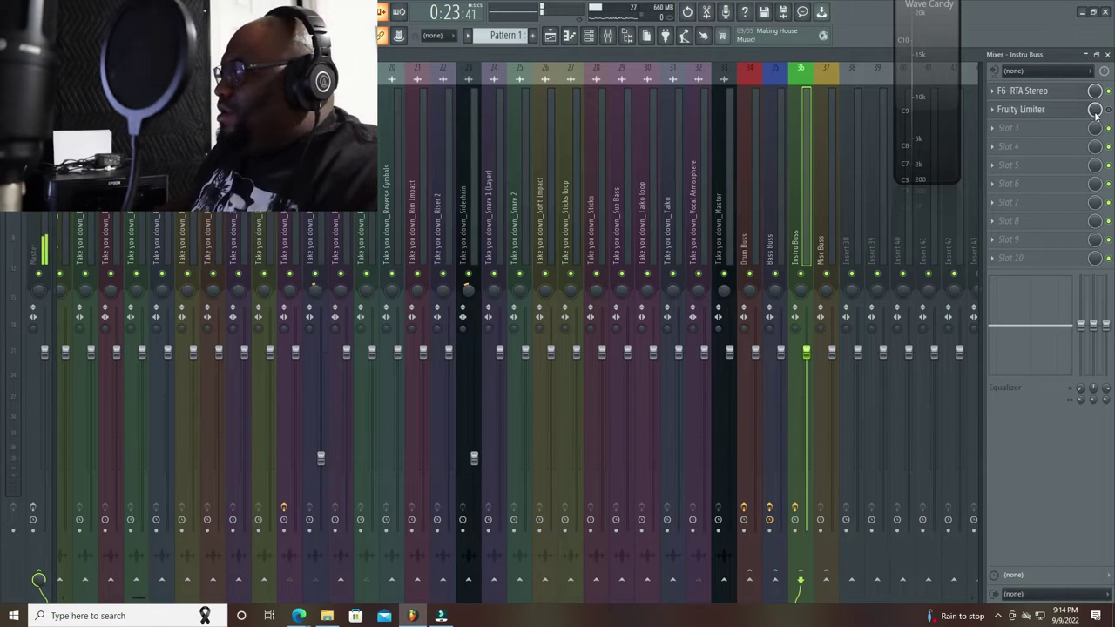
- Check the Fruity Limiter on the Instru Buss, enable it, and play back the mix
click(1095, 112)
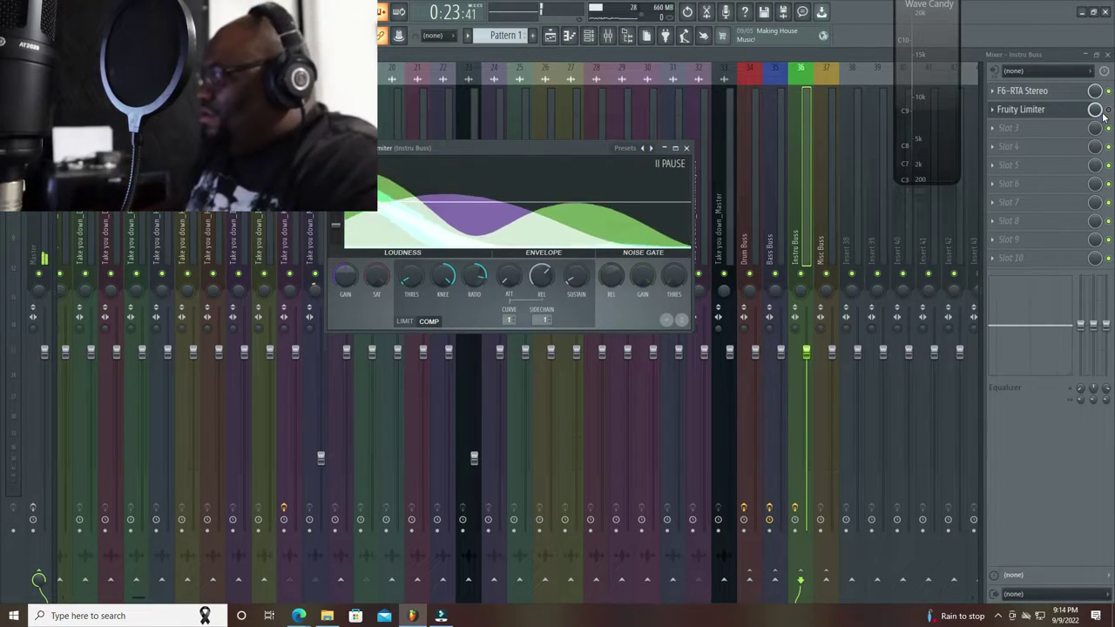
click(1087, 108)
key(space)
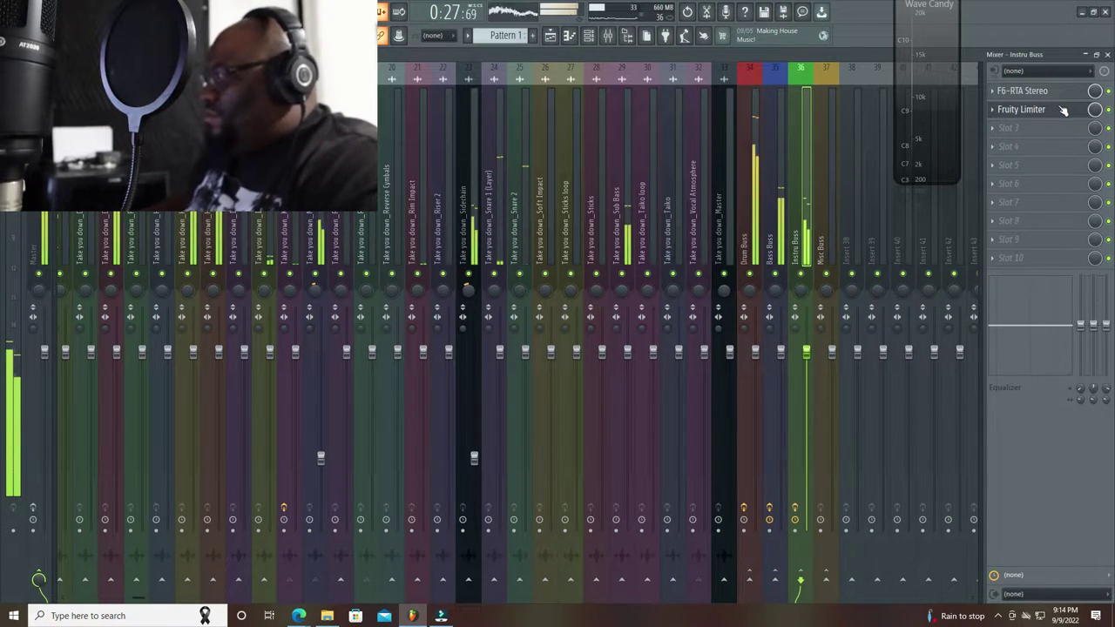
- Audition the Instru Buss with Fruity Limiter placed before F6-RTA Stereo, and restore the original effect order
mouse_move(1061, 94)
mouse_down()
mouse_move(1070, 256)
mouse_move(1064, 93)
mouse_up()
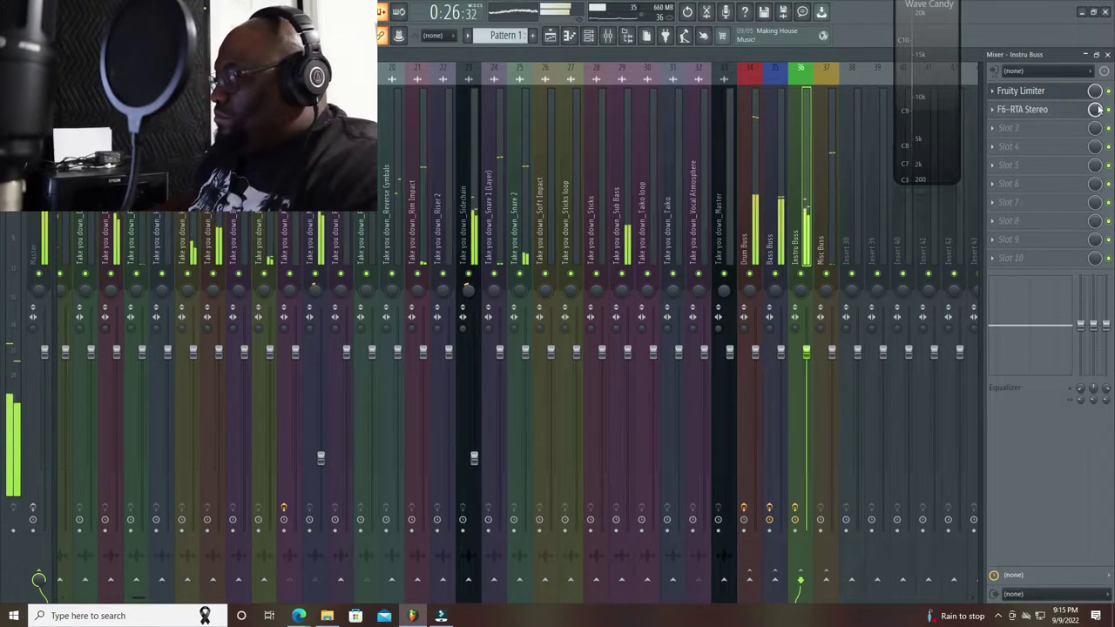
key(space)
drag(1070, 94, 1066, 114)
key(space)
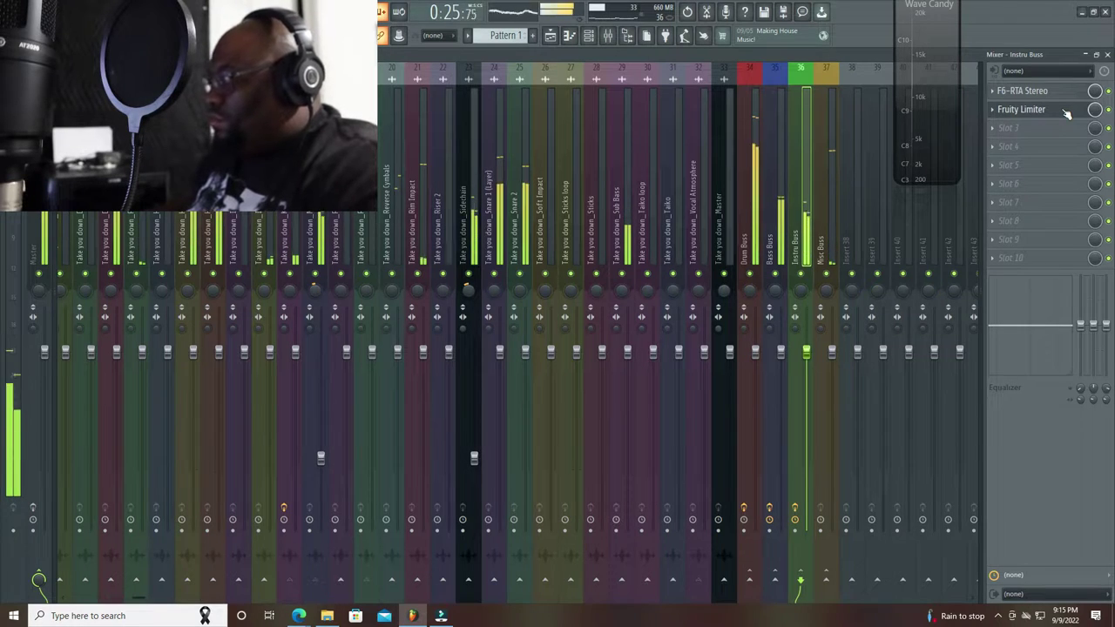
- Compare playback of the mix with Fruity Limiter before and after F6-RTA Stereo on the Instru Buss
key(space)
mouse_move(1066, 115)
mouse_down()
mouse_move(1070, 259)
mouse_move(1067, 93)
mouse_up()
key(space)
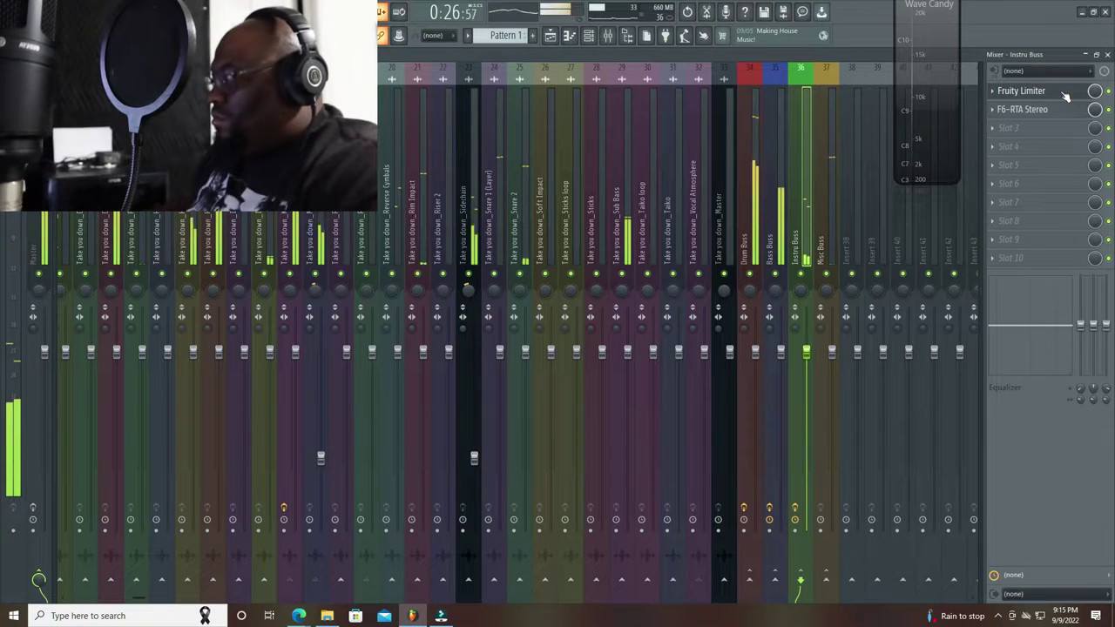
key(space)
drag(1064, 96, 1064, 113)
key(space)
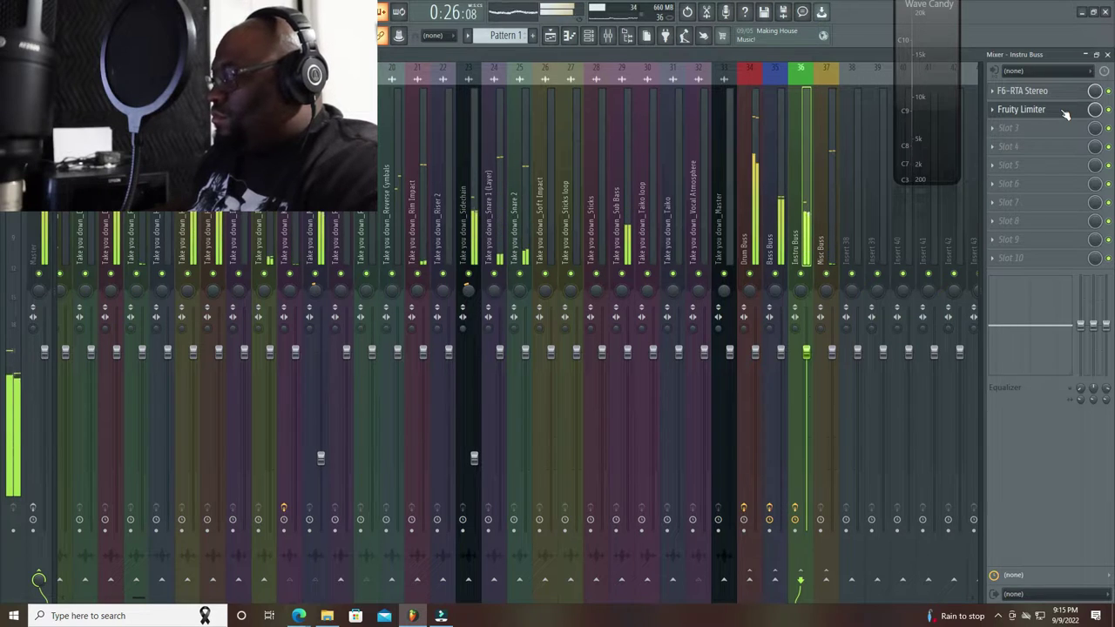
- Place Fruity Limiter ahead of F6-RTA Stereo on the Instru Buss and play back the mix
key(space)
drag(1064, 113, 1060, 96)
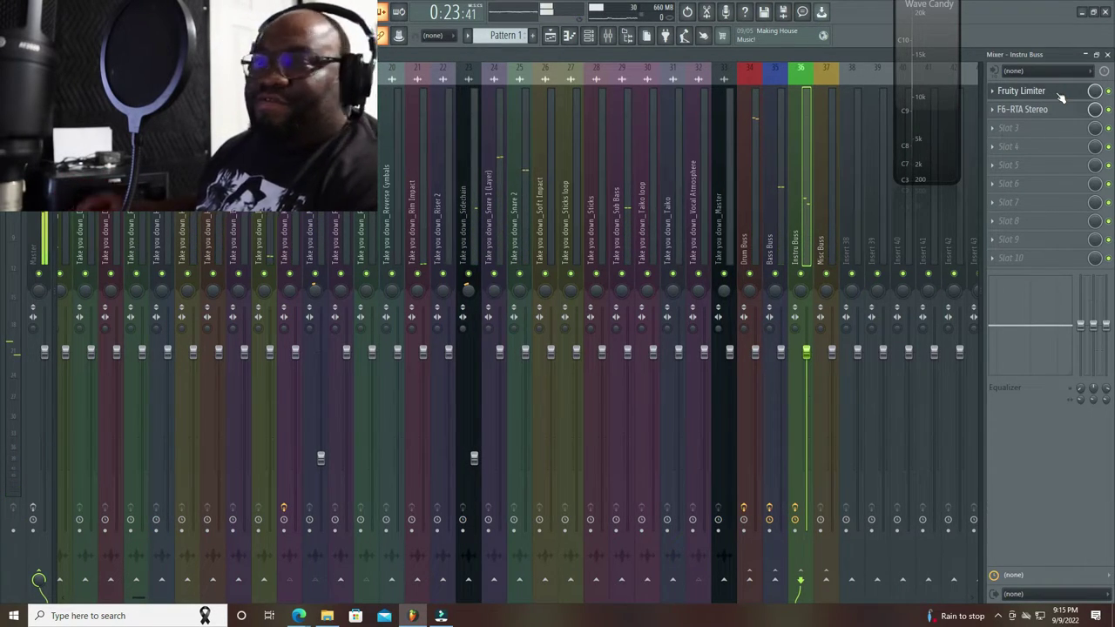
key(space)
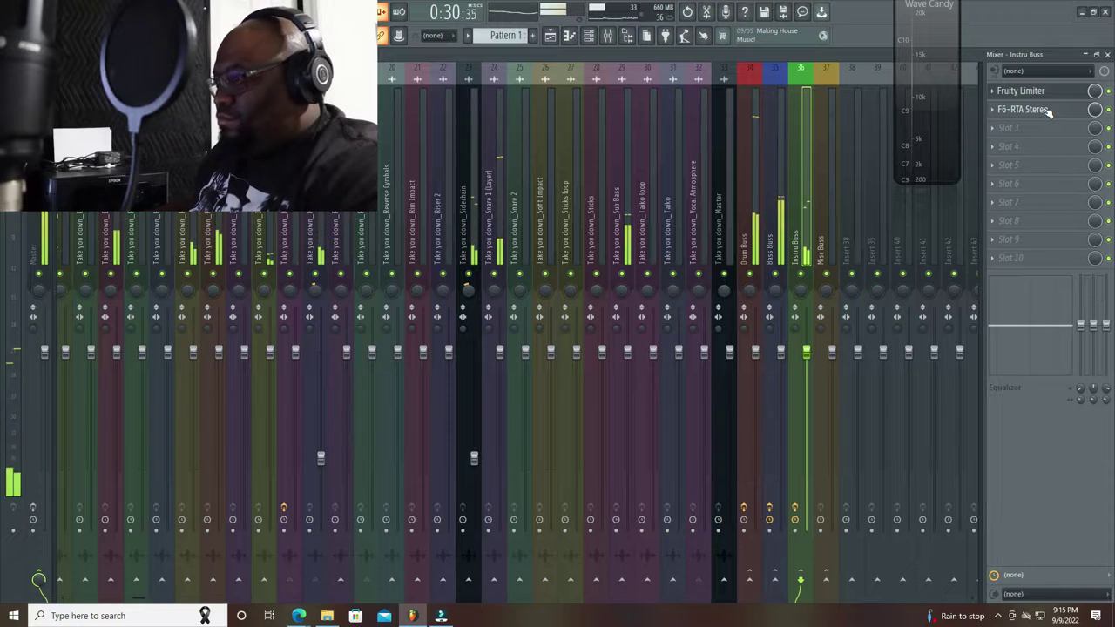
key(space)
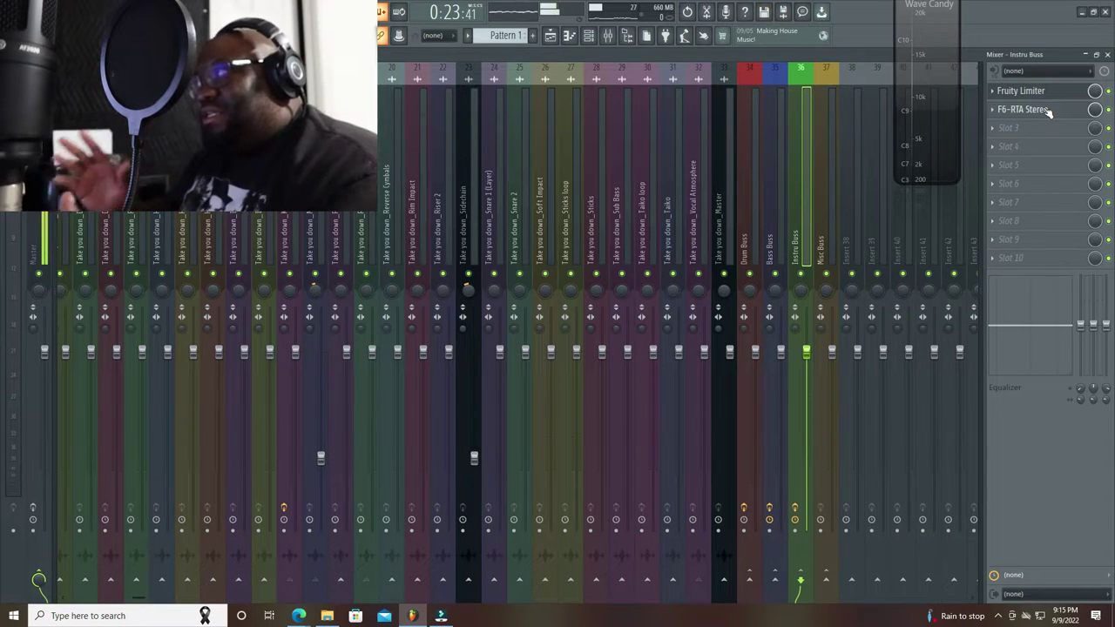
- Bypass Fruity Limiter on the Instru Buss and move F6-RTA Stereo back to the first effect slot
click(1024, 111)
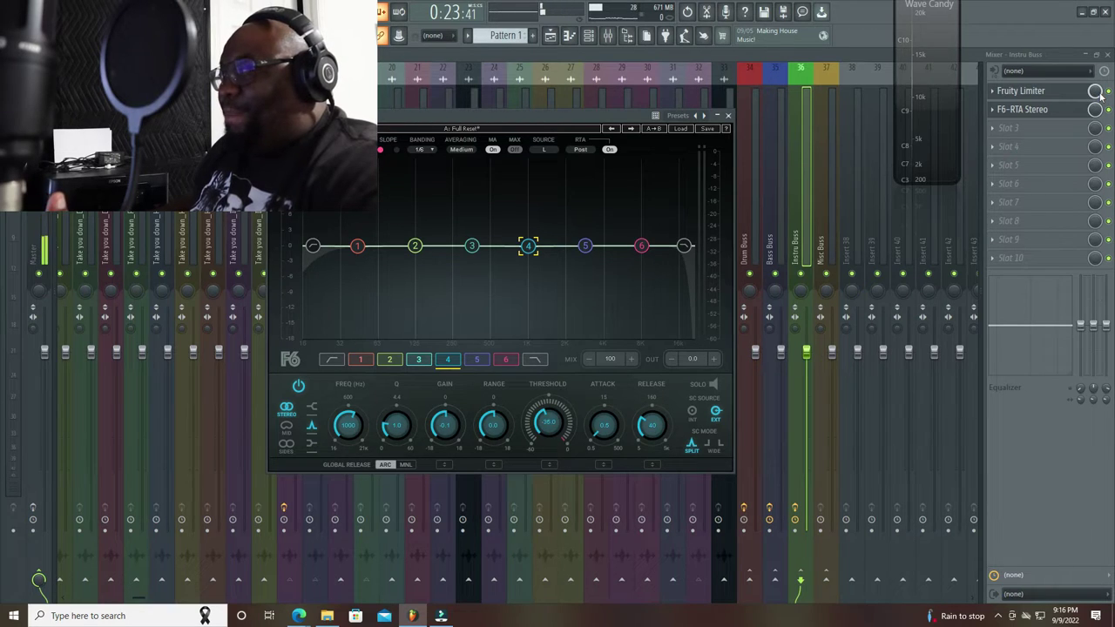
key(Escape)
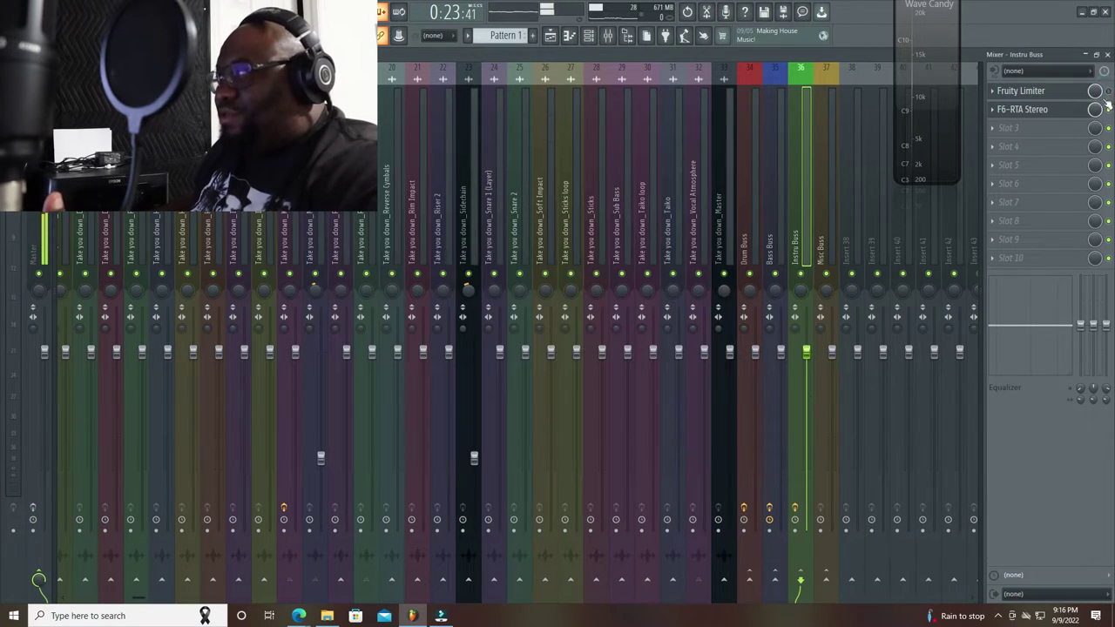
drag(1107, 105, 1066, 92)
- Enter new threshold values for bands 4 and 3 in the Instru Buss F6-RTA equalizer
click(1053, 91)
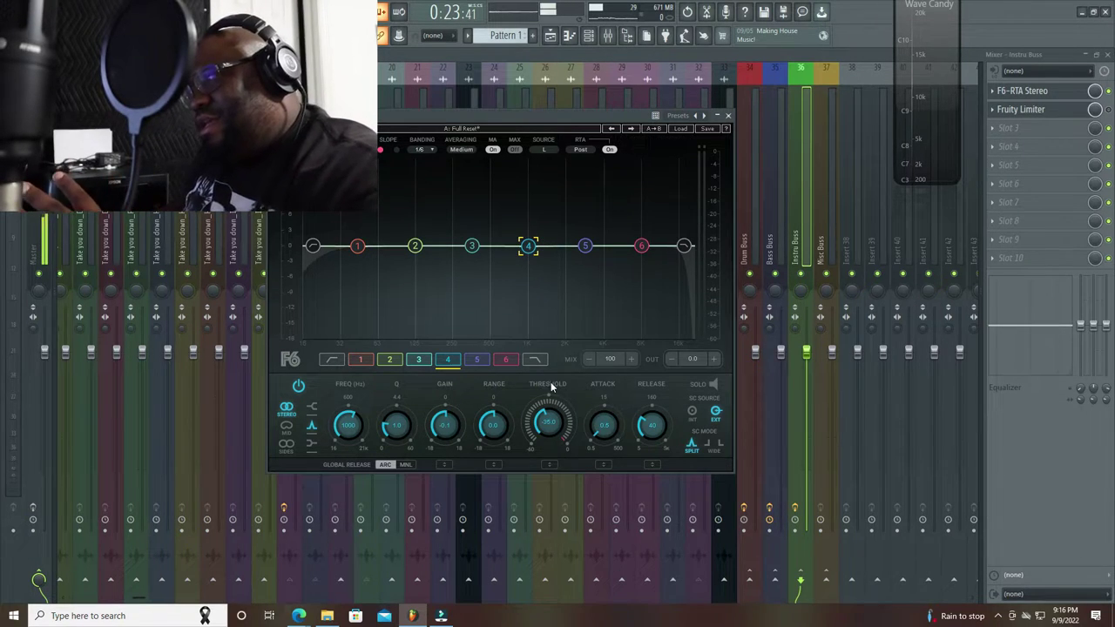
scroll(548, 422, up, 1)
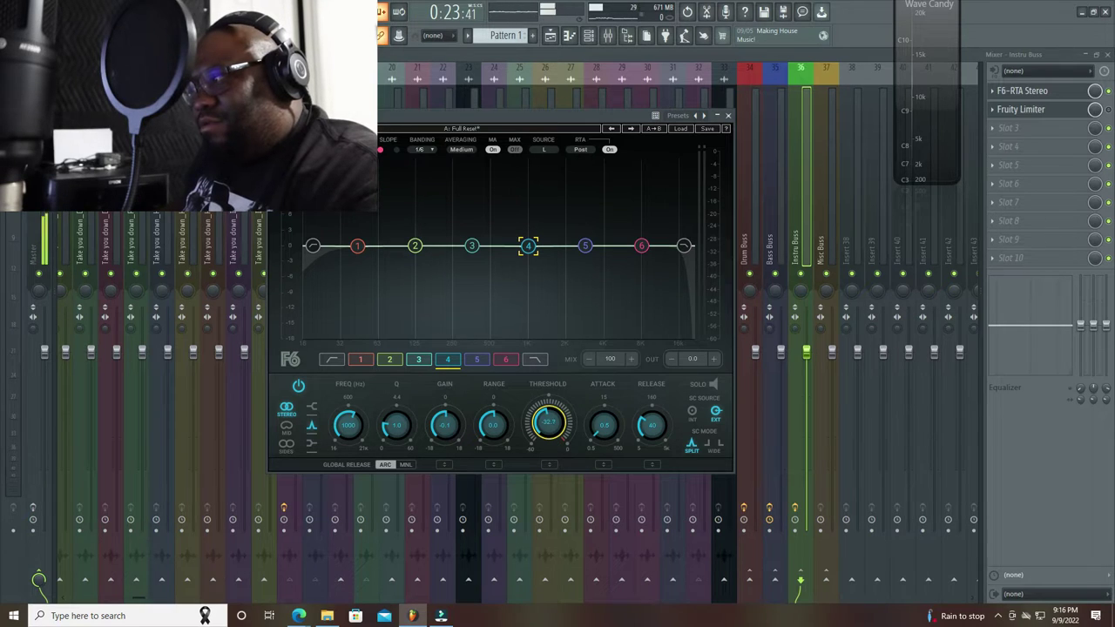
click(551, 427)
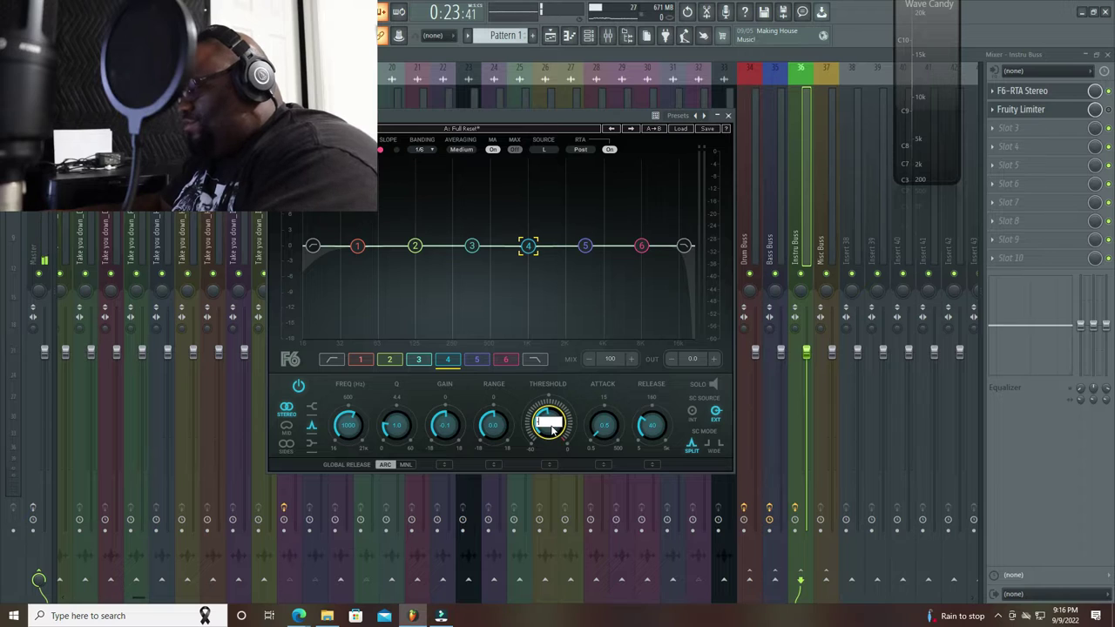
click(473, 247)
click(550, 424)
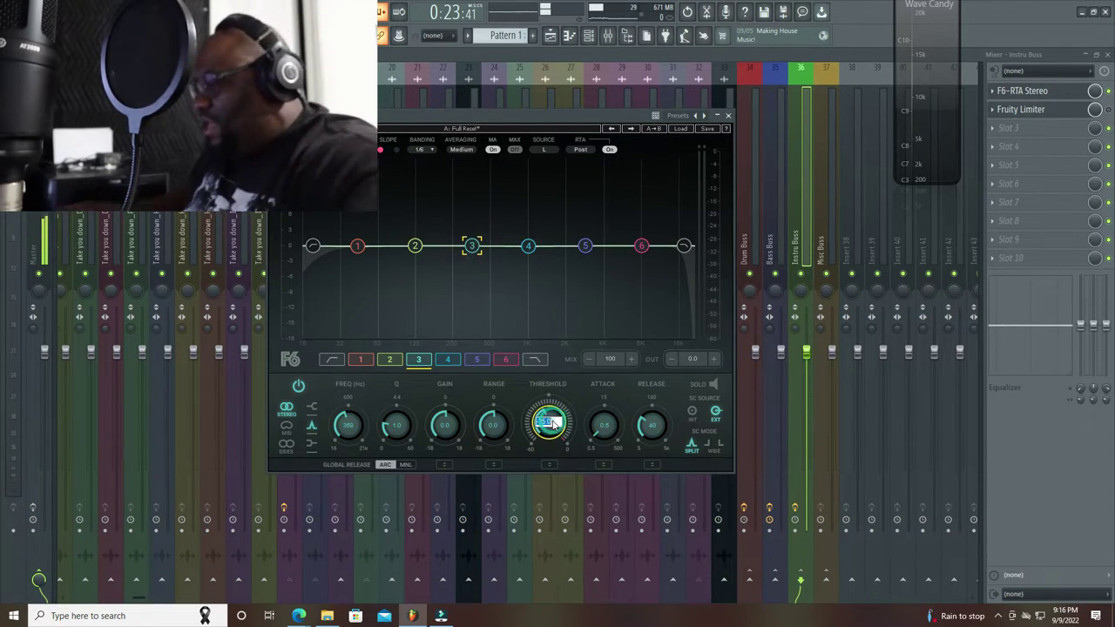
key(BackSpace)
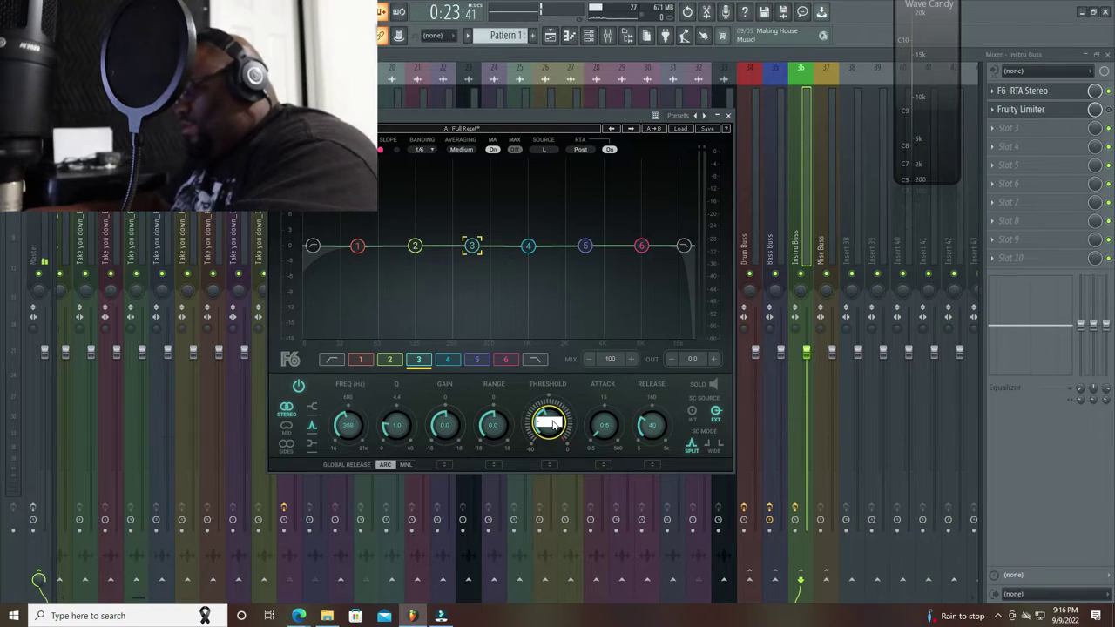
key(Return)
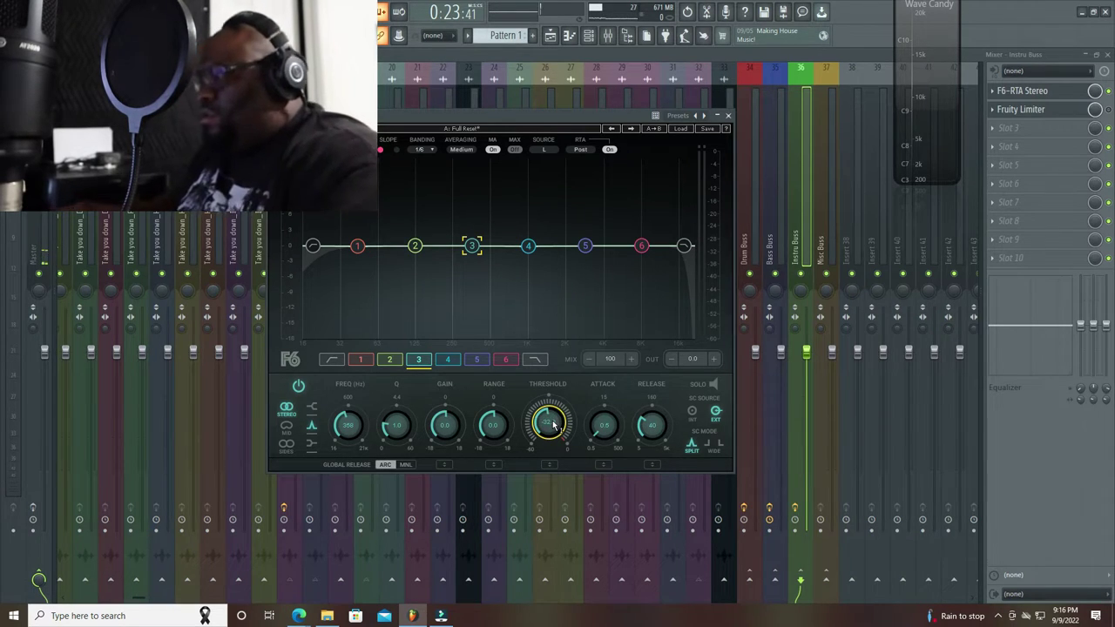
- Play back the mix with band 2 selected and set that band's threshold to -44
click(415, 246)
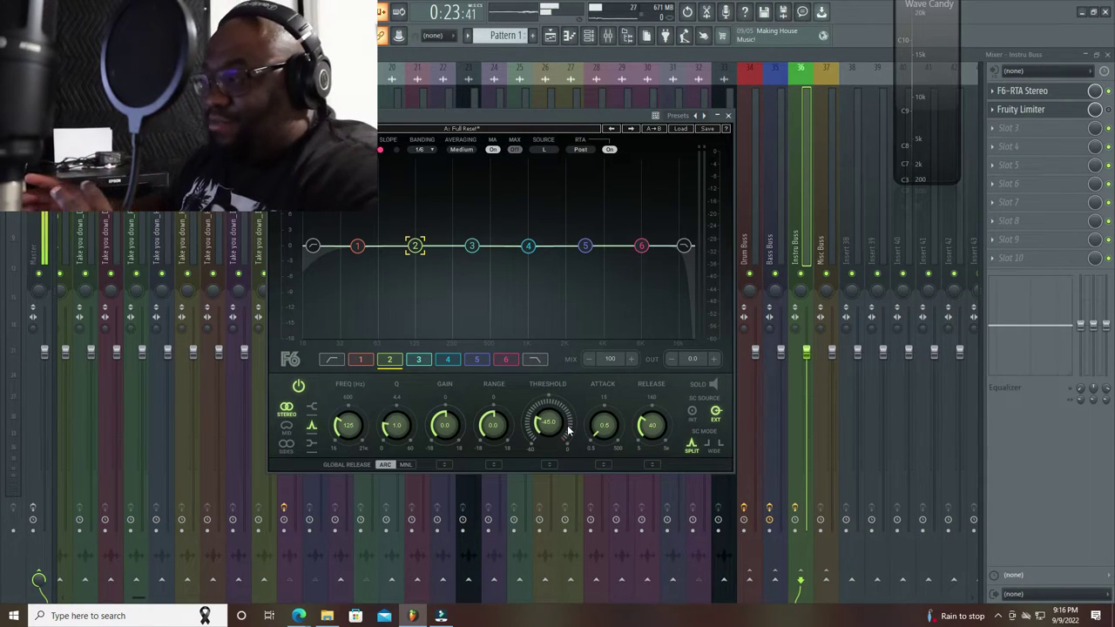
key(space)
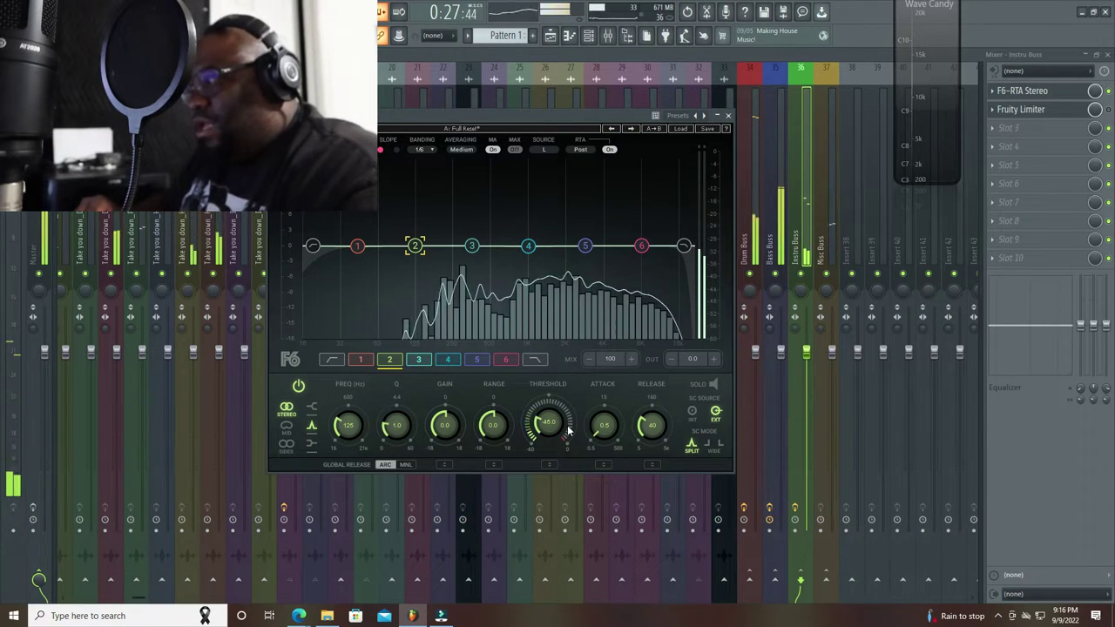
key(space)
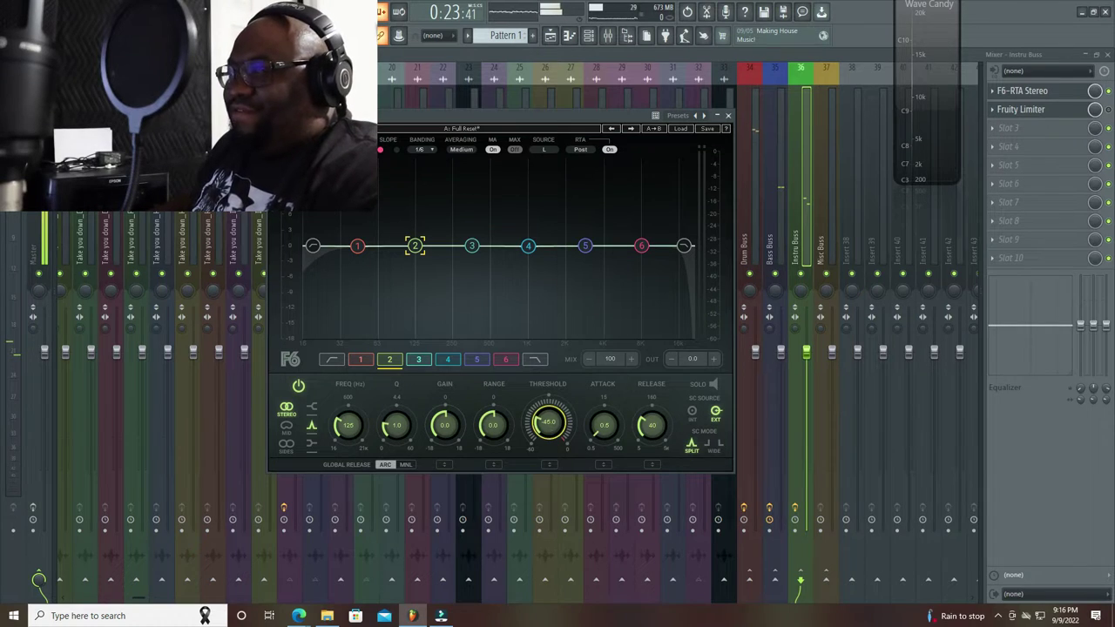
click(552, 436)
text(-44)
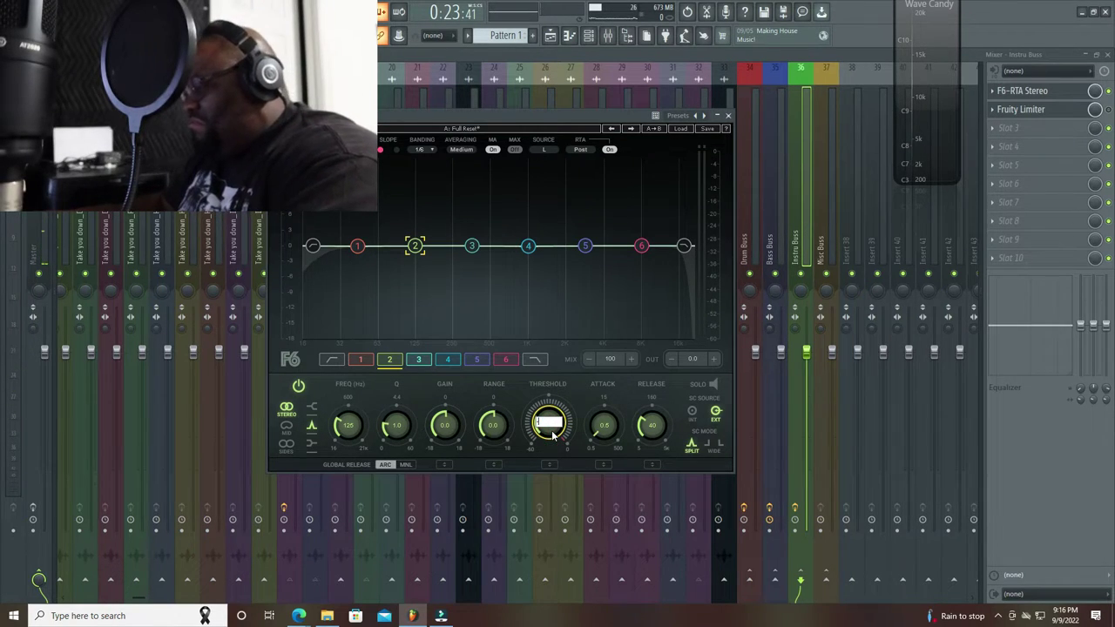
key(Return)
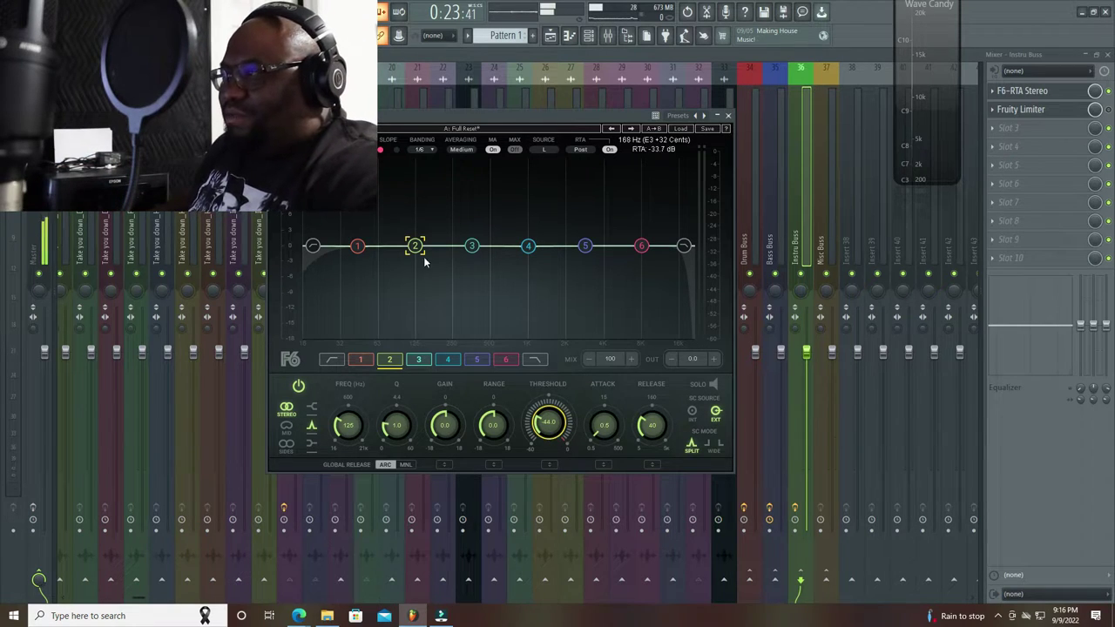
- Select band 1 in the Instru Buss equalizer and play back the mix to check its low-frequency activity
click(357, 246)
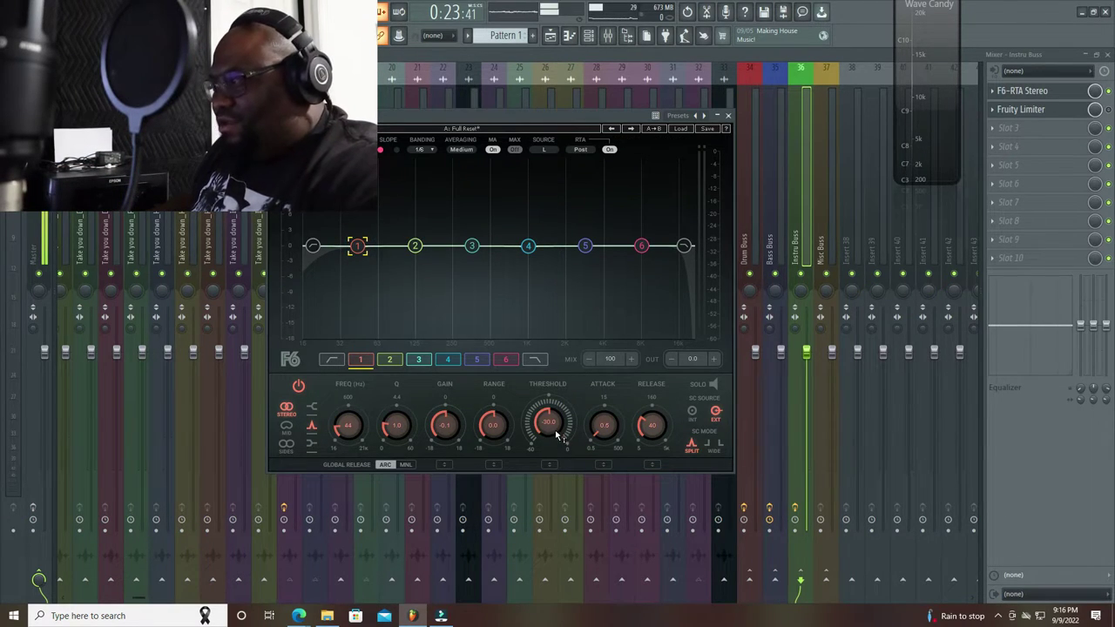
key(space)
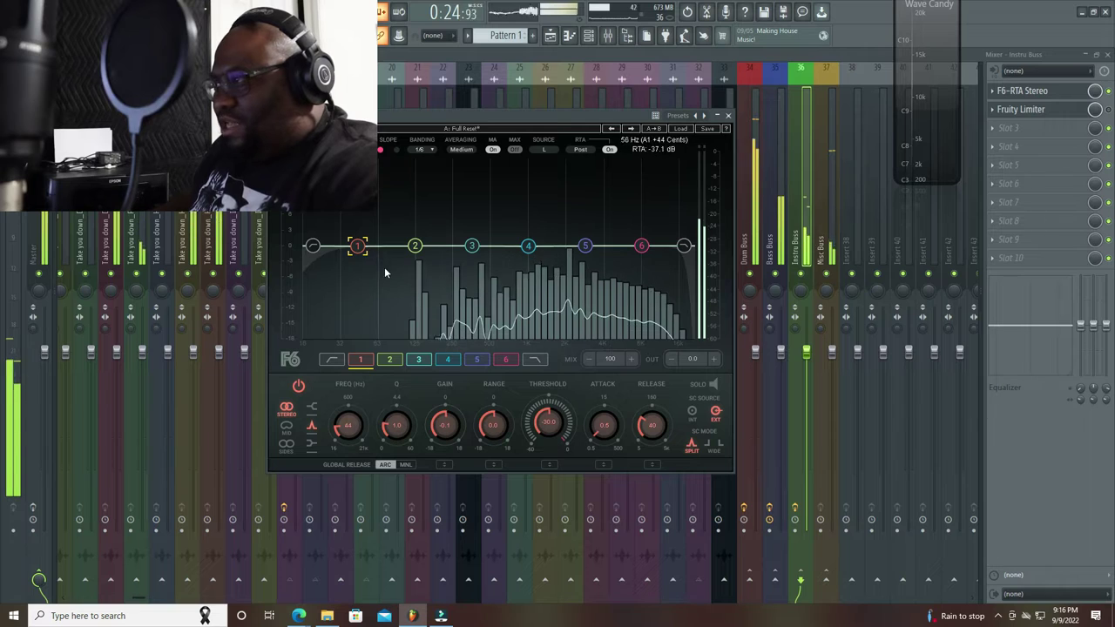
key(space)
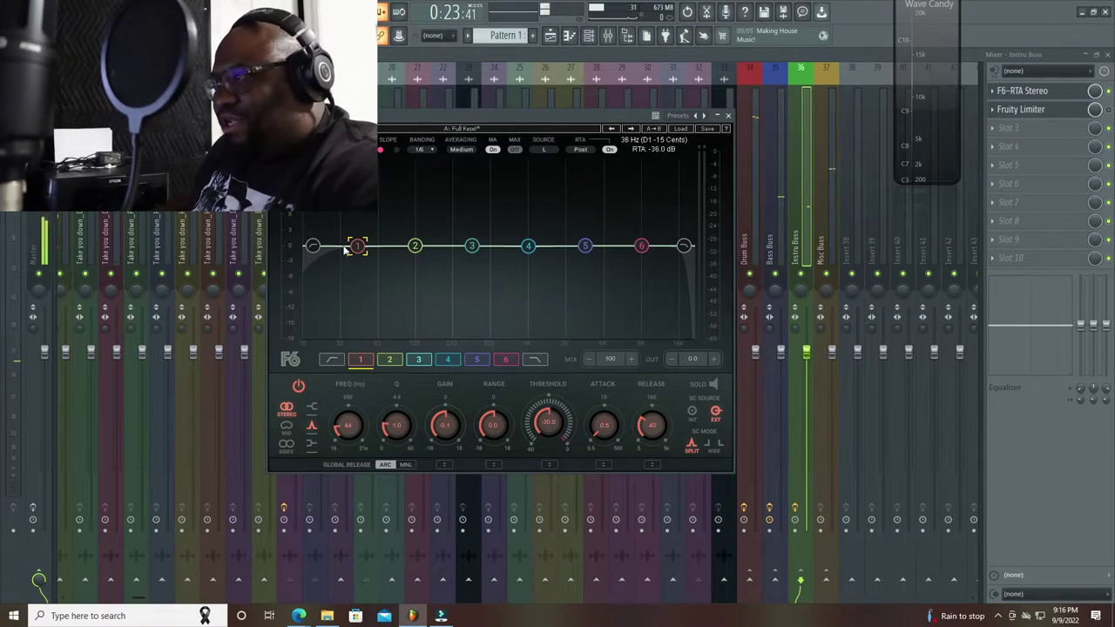
key(space)
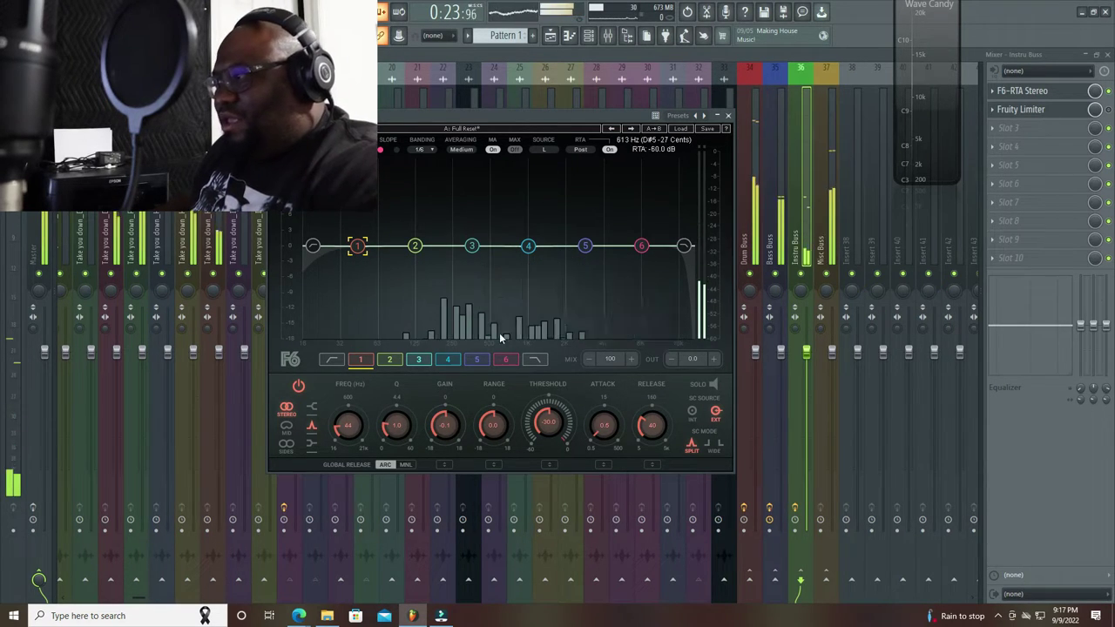
key(space)
- Set band 1's threshold to 0.0, attack to 500.0 and release to 5000, and turn the band off
mouse_move(536, 400)
mouse_down()
mouse_move(535, 436)
mouse_move(548, 402)
mouse_up()
drag(604, 424, 603, 375)
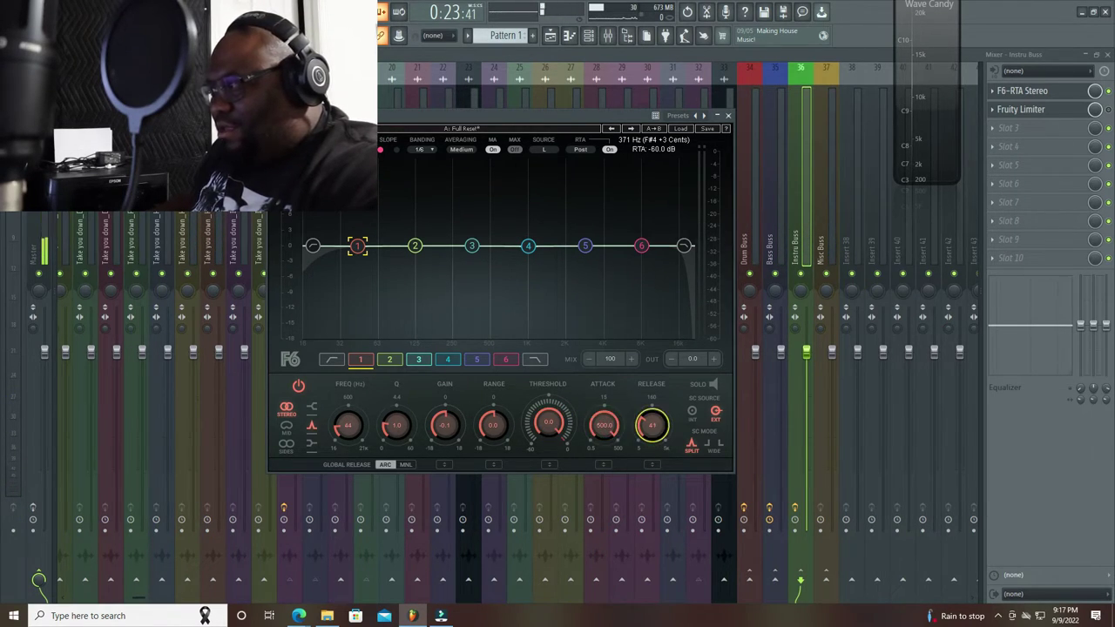
key(Escape)
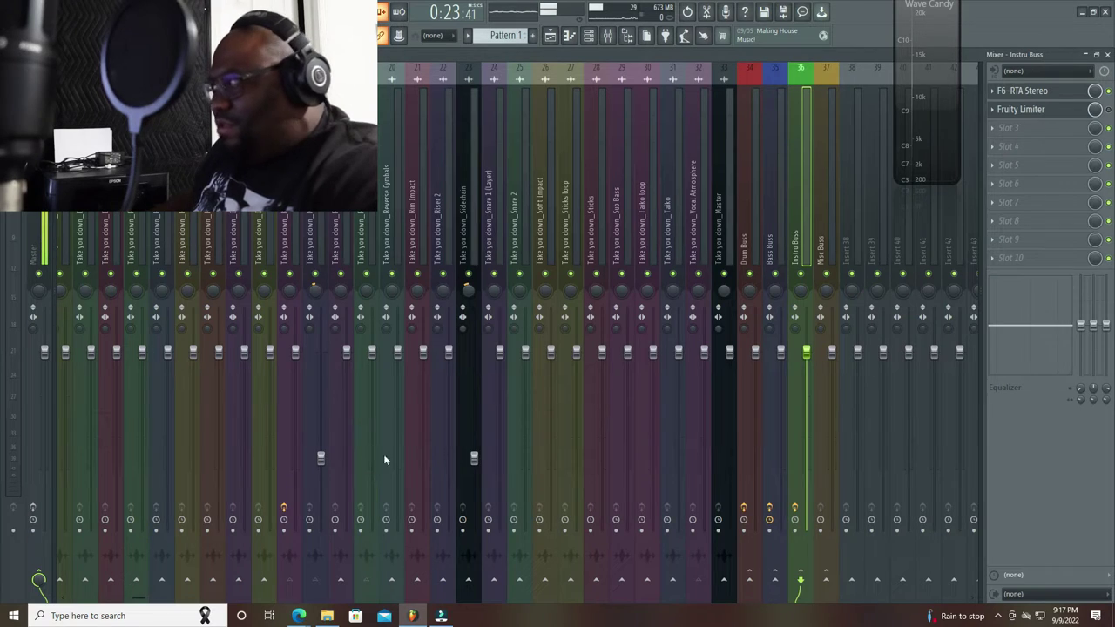
click(1037, 91)
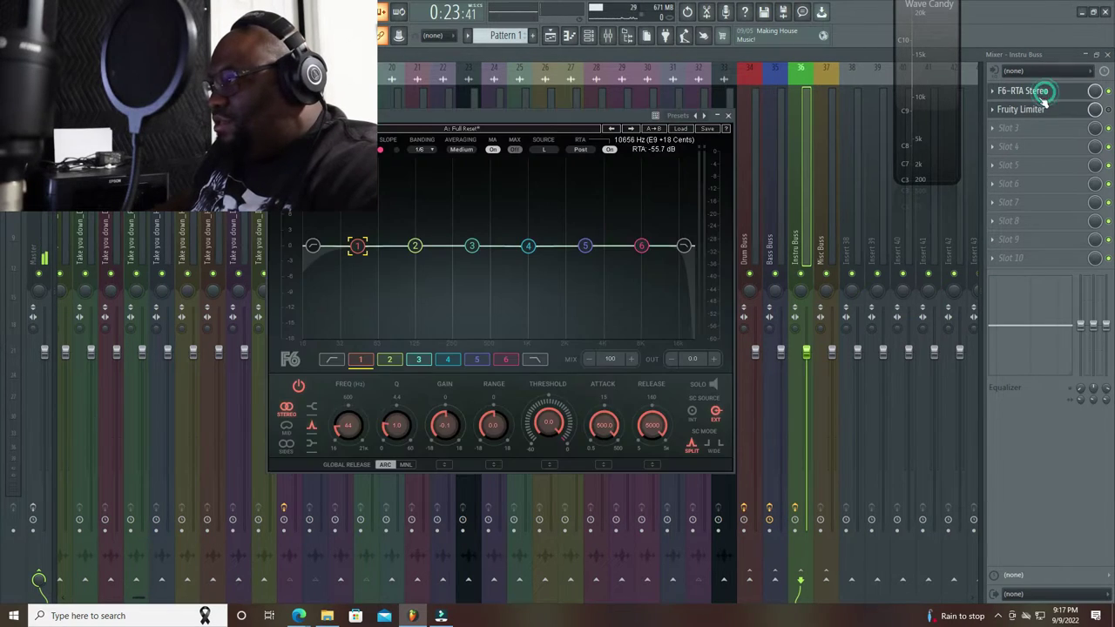
click(298, 386)
- Check the high-pass and low-pass bands, turn off bands 6 and 5, and play back the mix
click(331, 359)
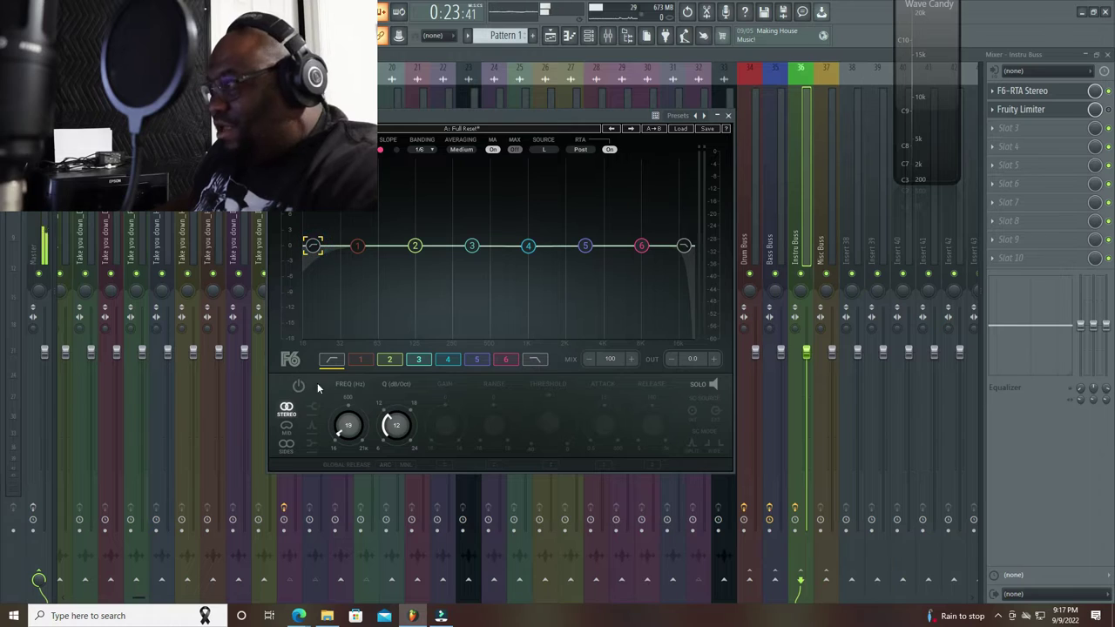
click(683, 245)
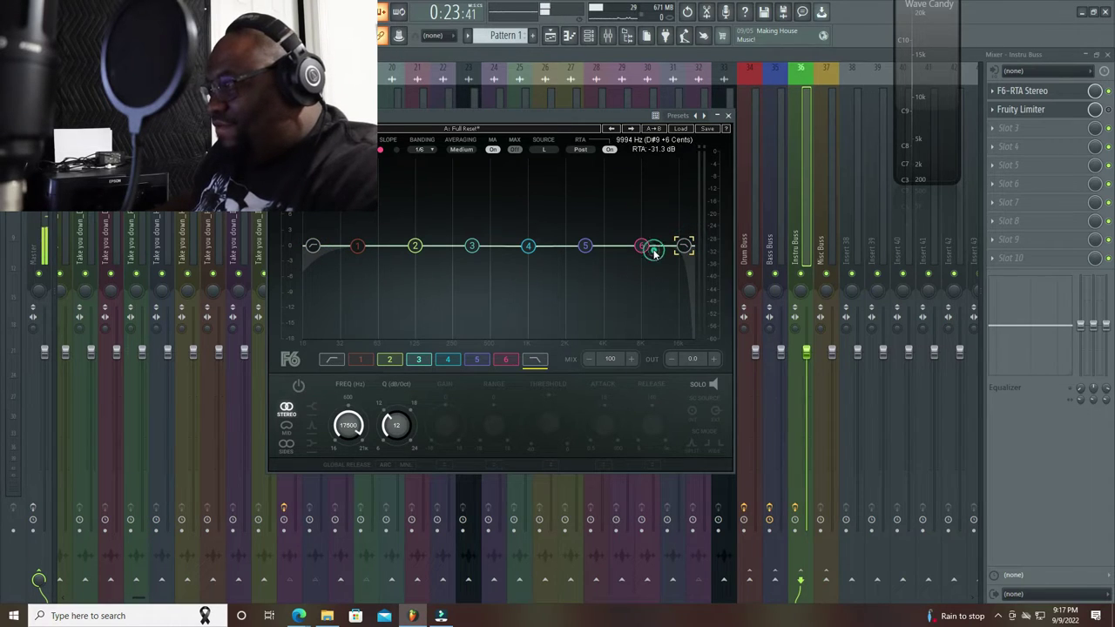
click(654, 250)
click(298, 386)
click(587, 247)
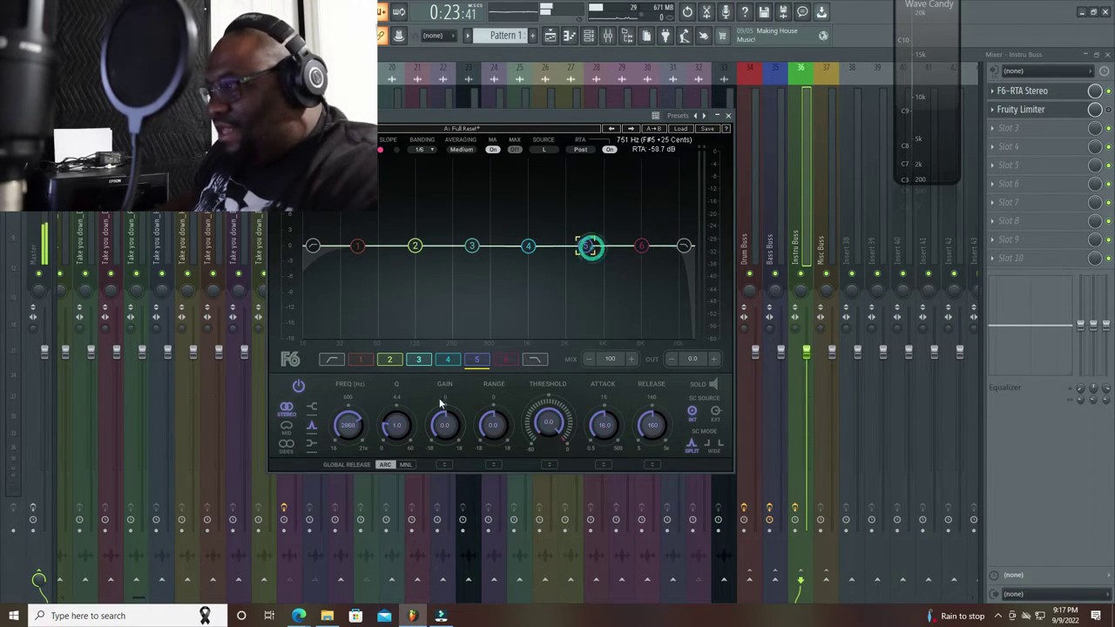
click(298, 386)
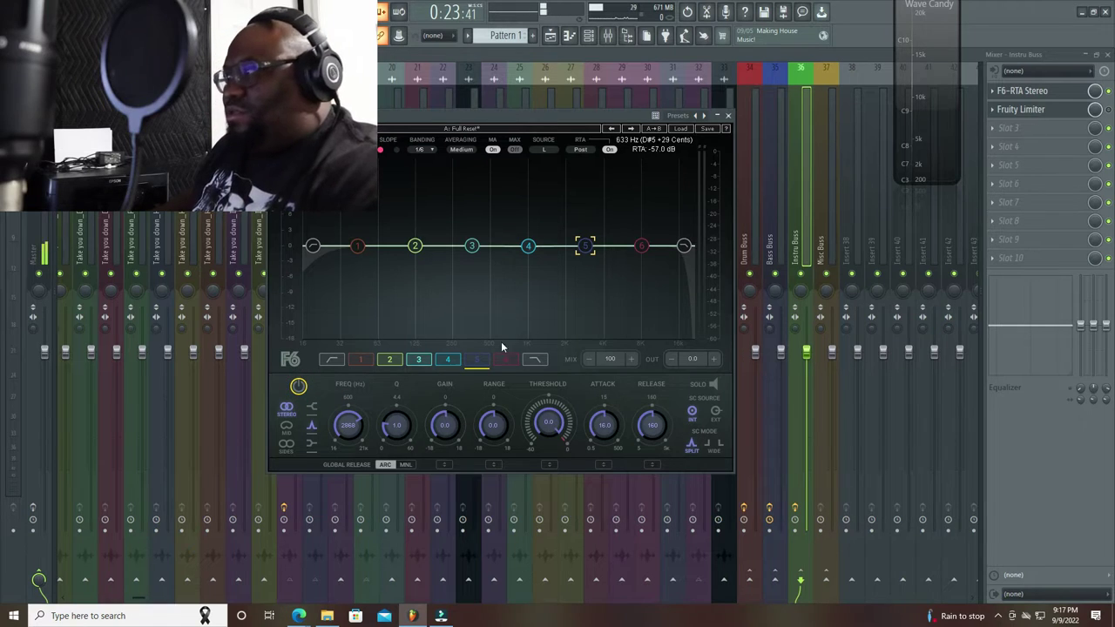
key(space)
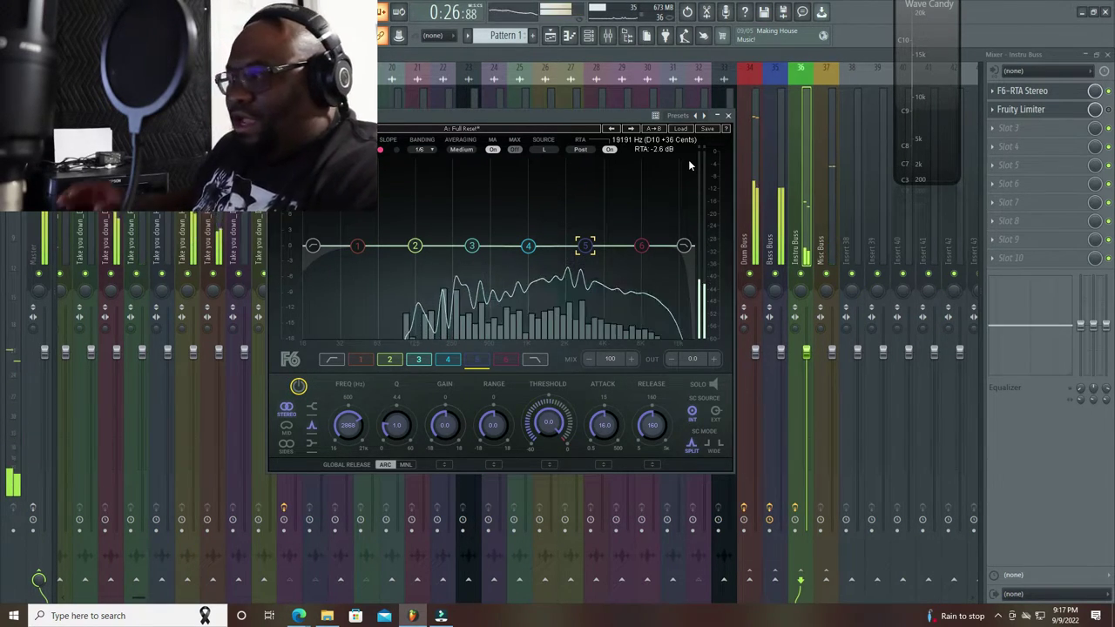
key(space)
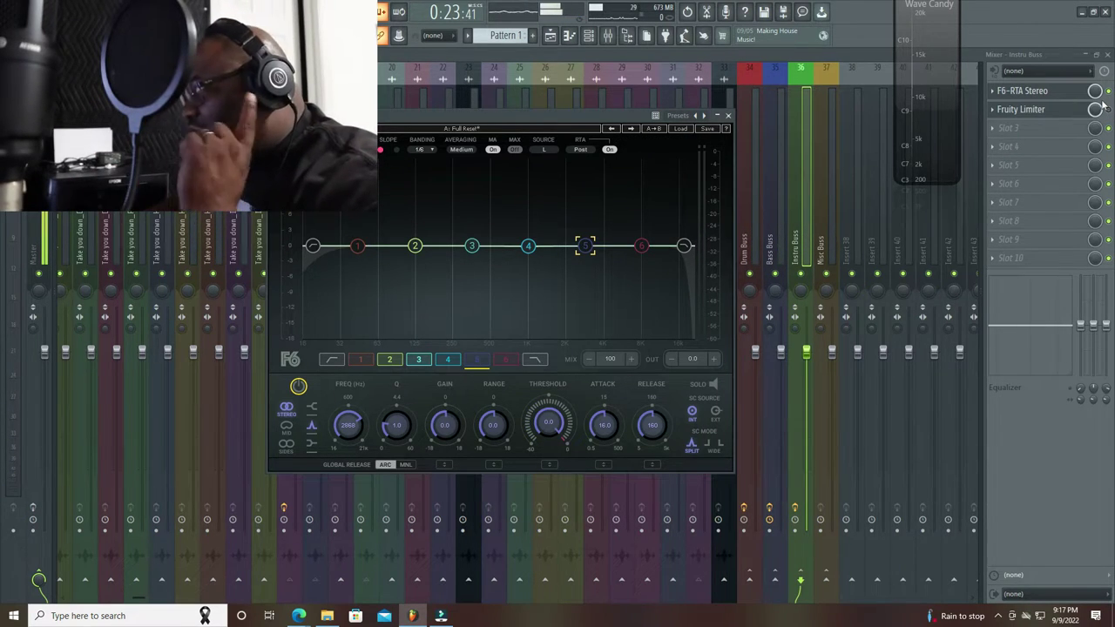
- Close the equalizer window and audition the mix with F6-RTA Stereo bypassed and re-enabled while Fruity Limiter stays off
key(Escape)
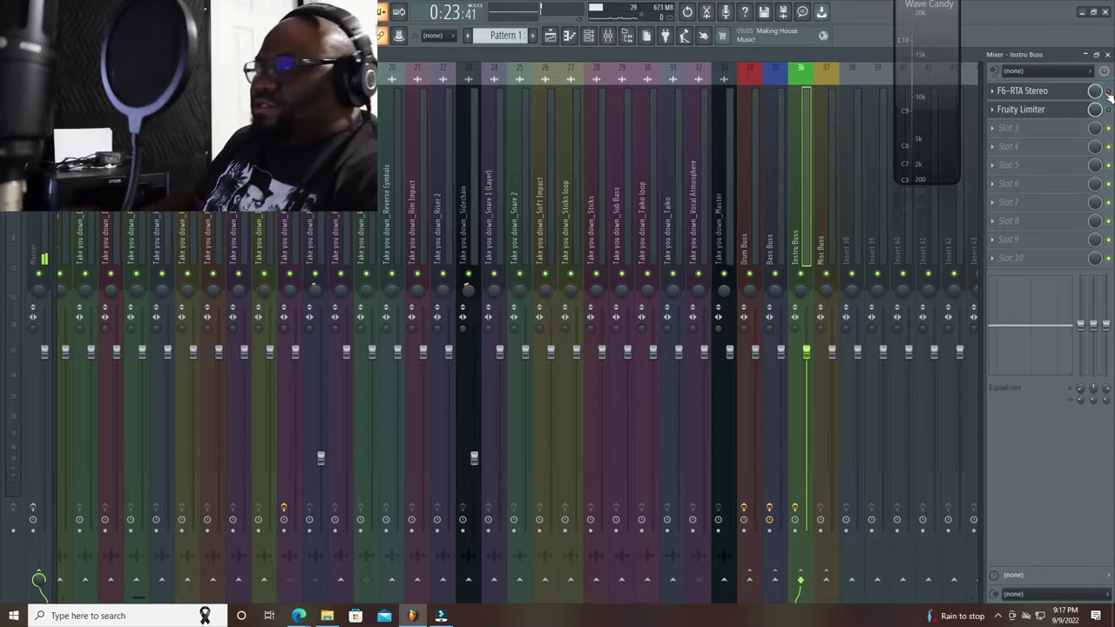
key(space)
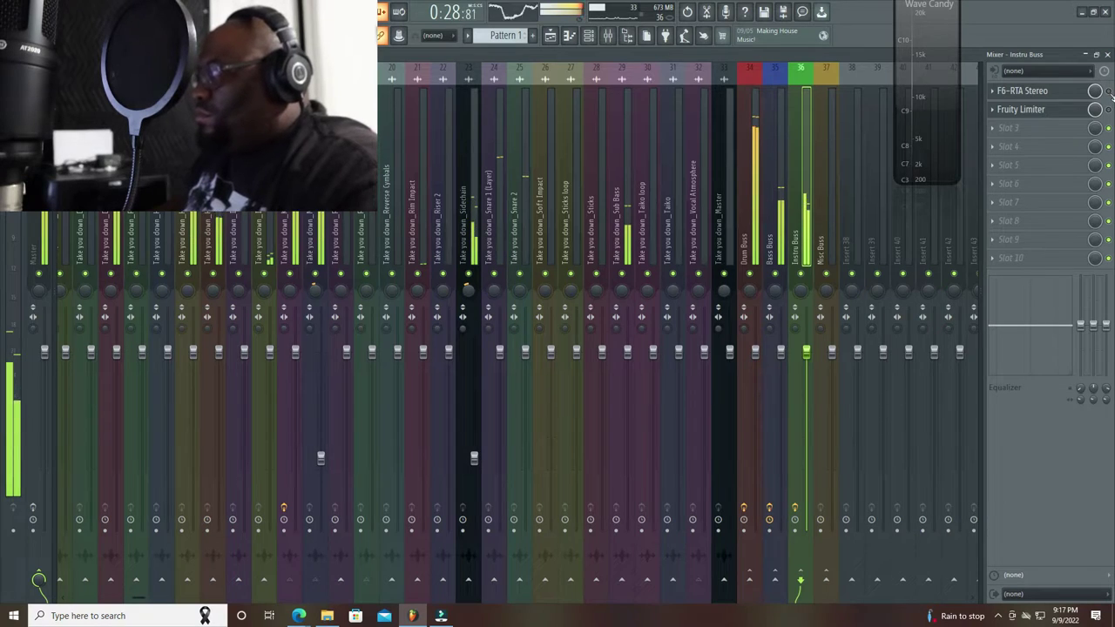
key(space)
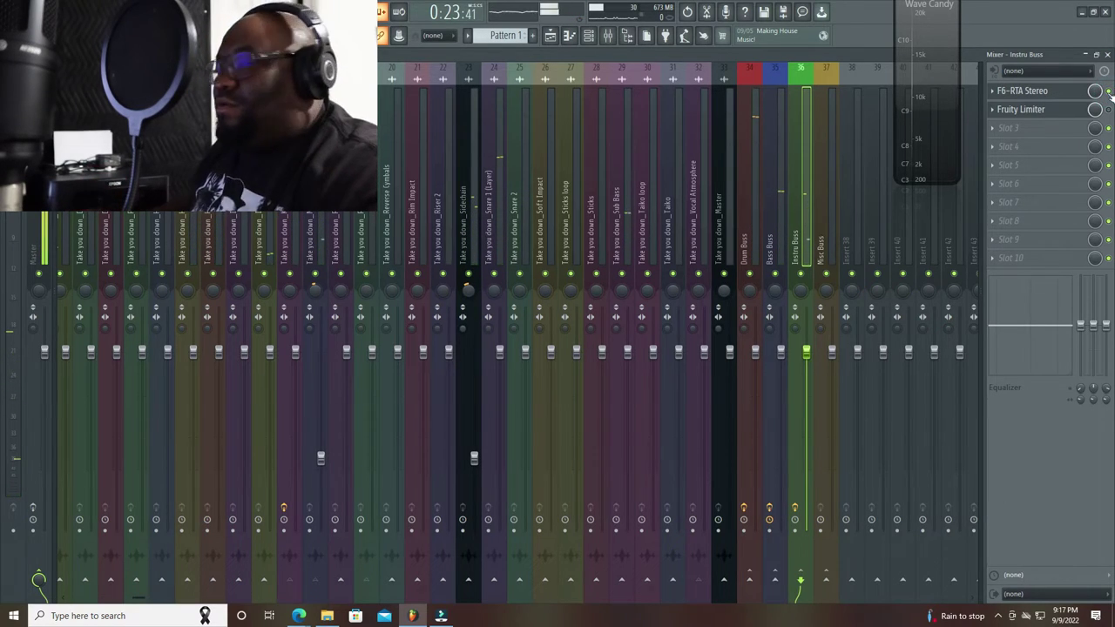
key(space)
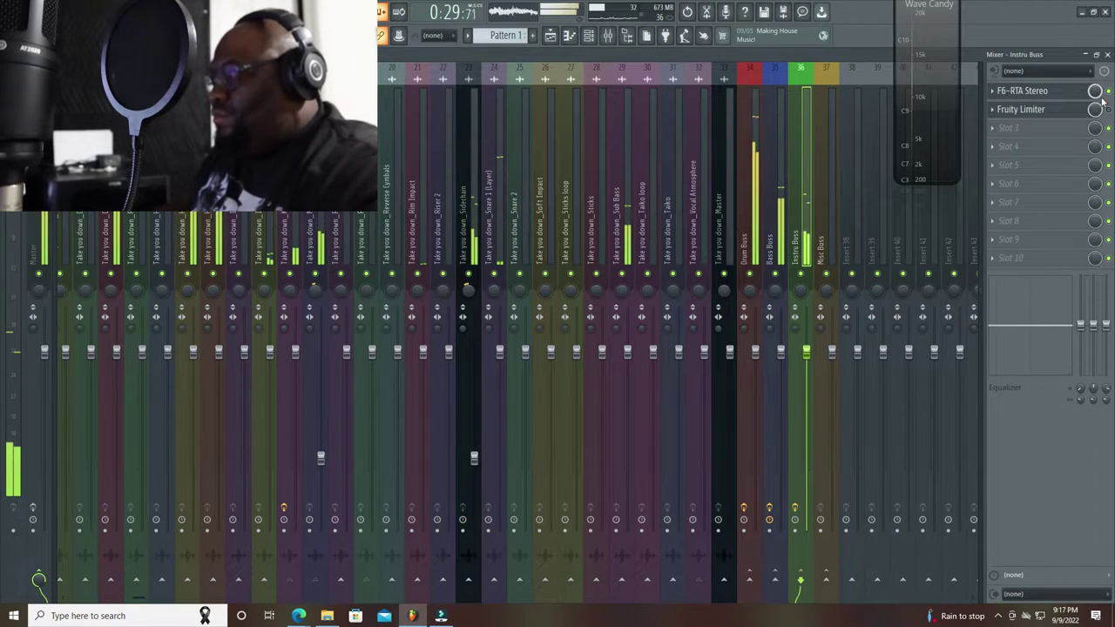
- Stop playback and rename the empty mixer track Insert 38, beside the Misc Buss, as Pre Master
key(space)
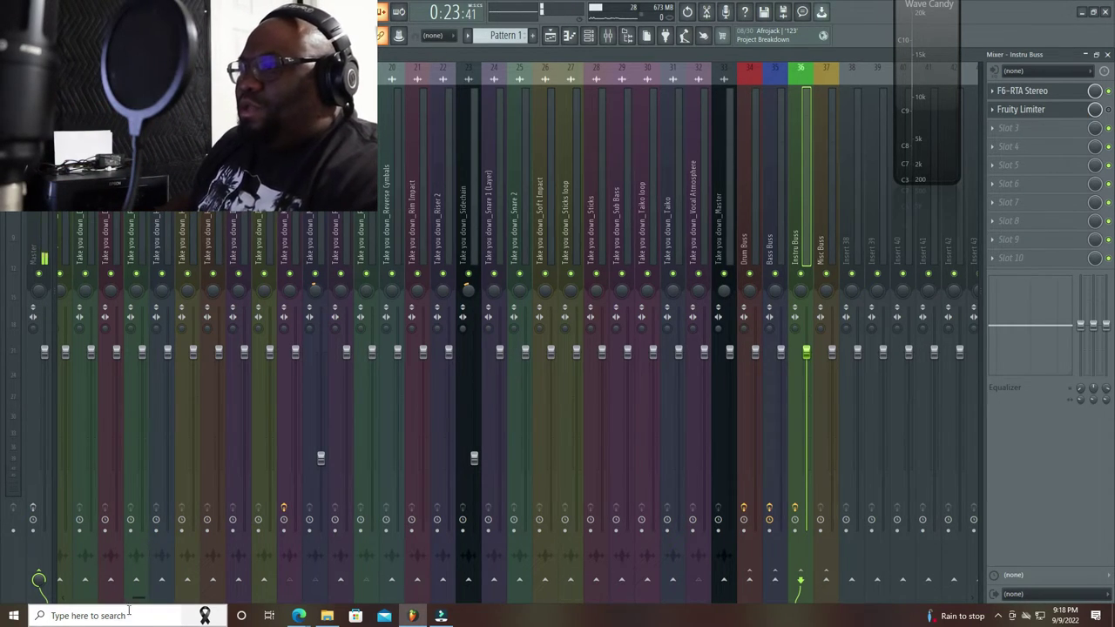
drag(140, 597, 96, 600)
drag(65, 603, 272, 596)
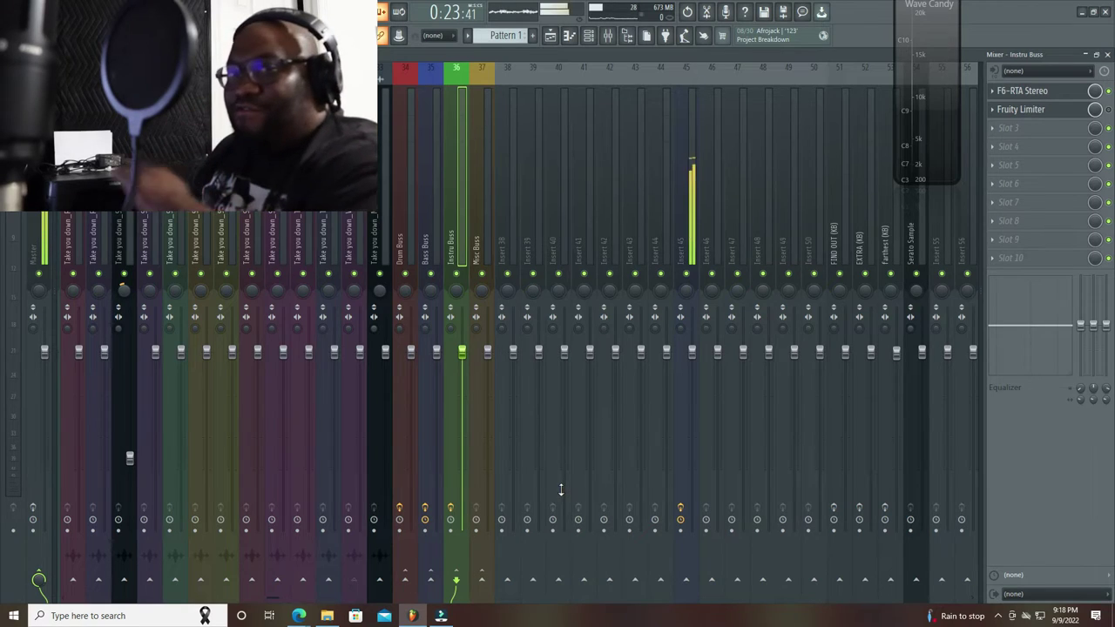
click(501, 245)
right_click(502, 244)
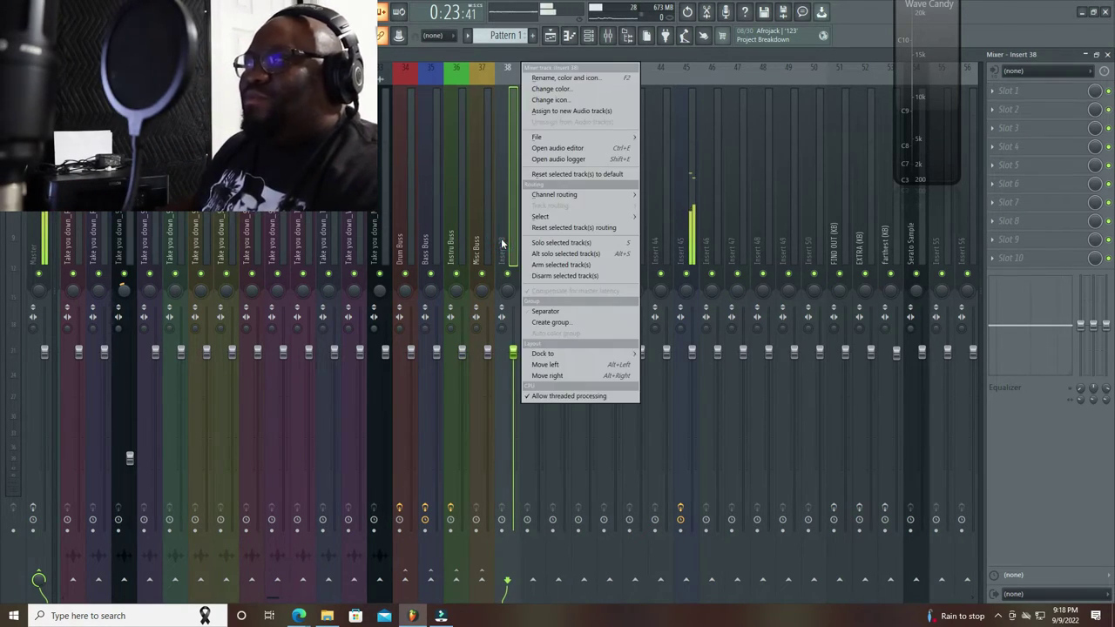
click(568, 78)
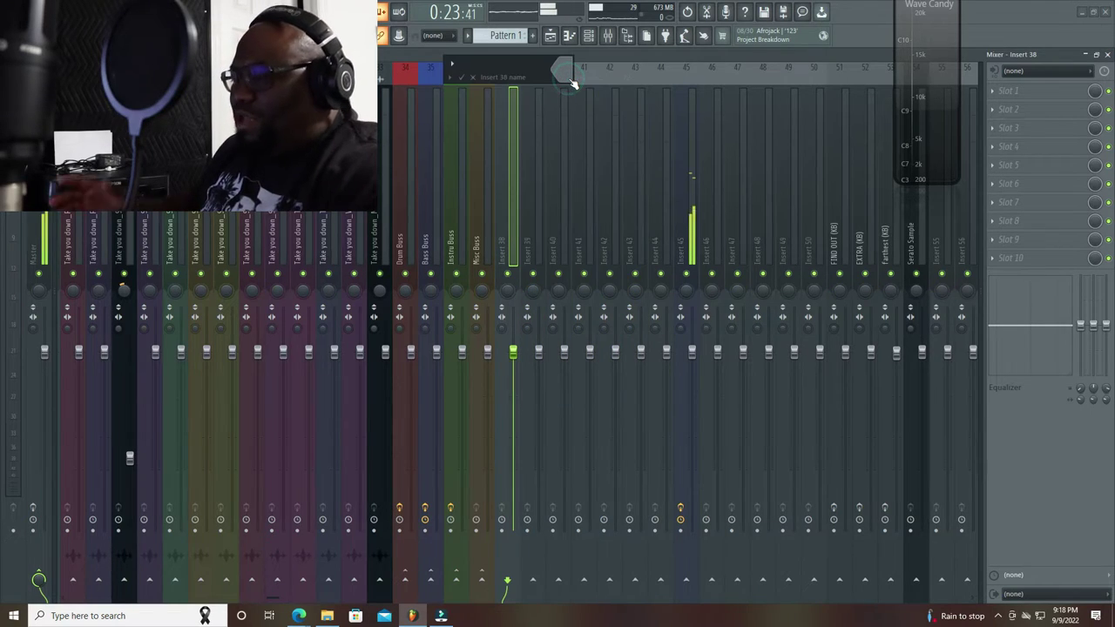
text(Pr)
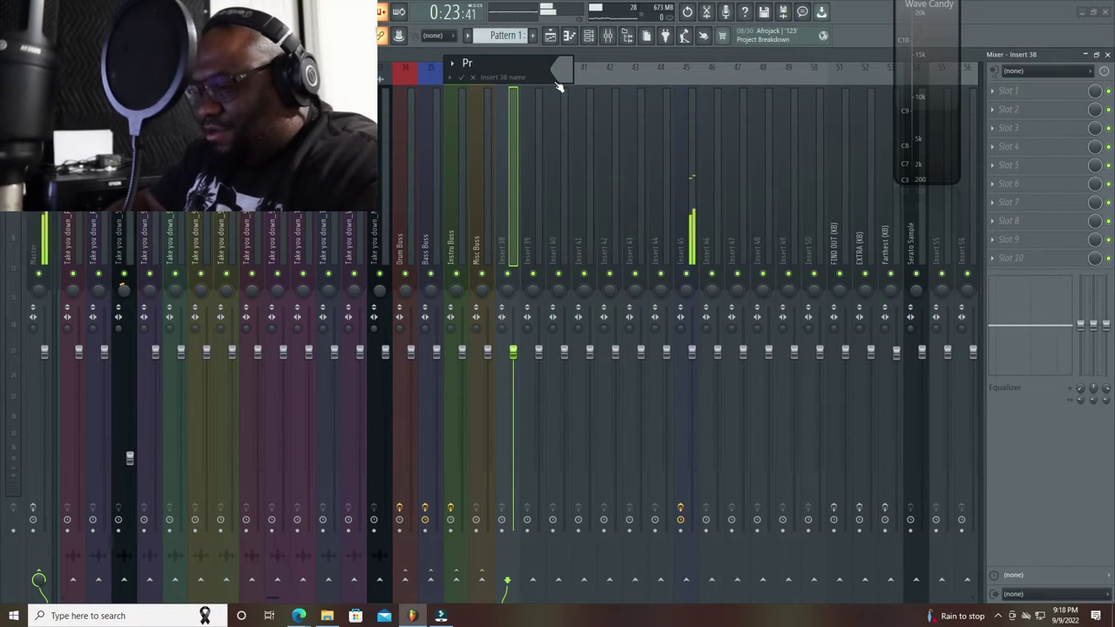
text(e Maste)
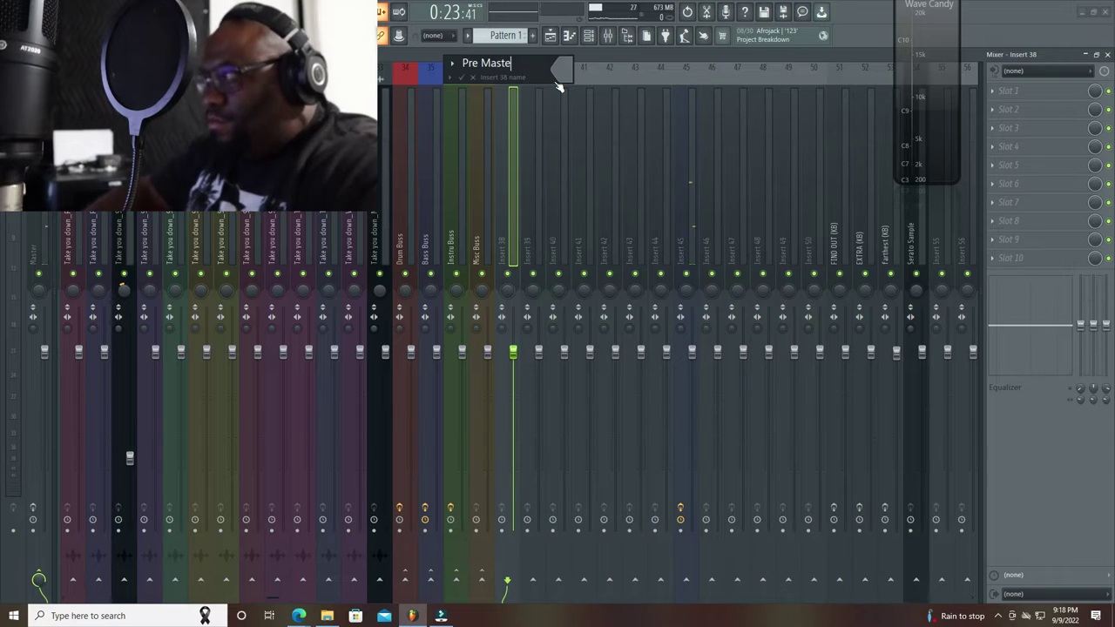
text(r)
key(Return)
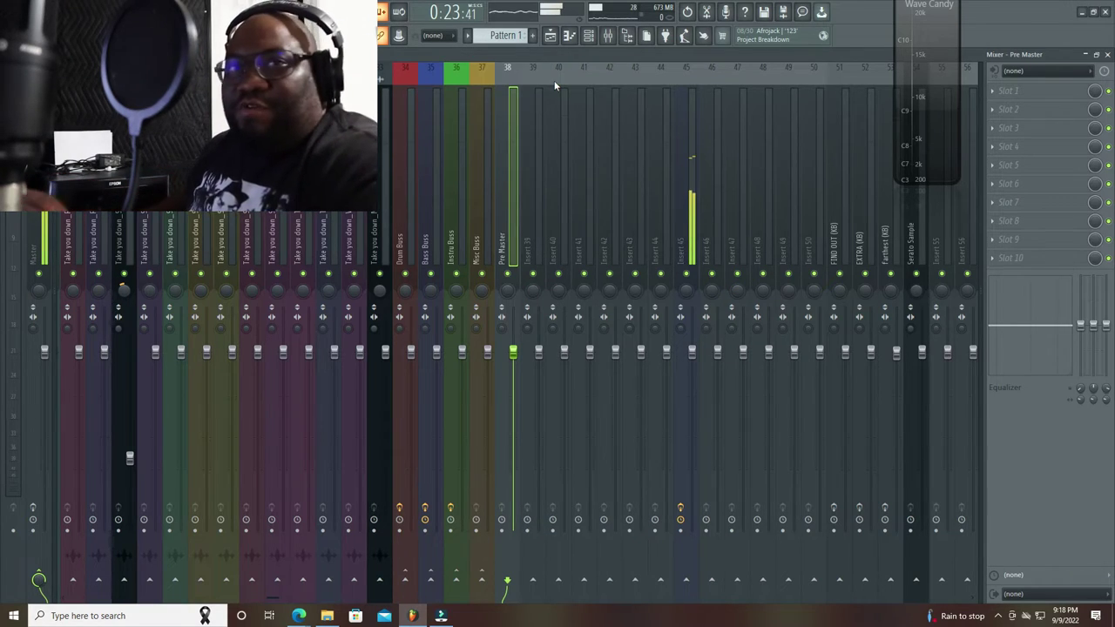
- Route the Drum Buss to the Pre Master track instead of the Master, and check the neighbouring tracks' routing
click(407, 236)
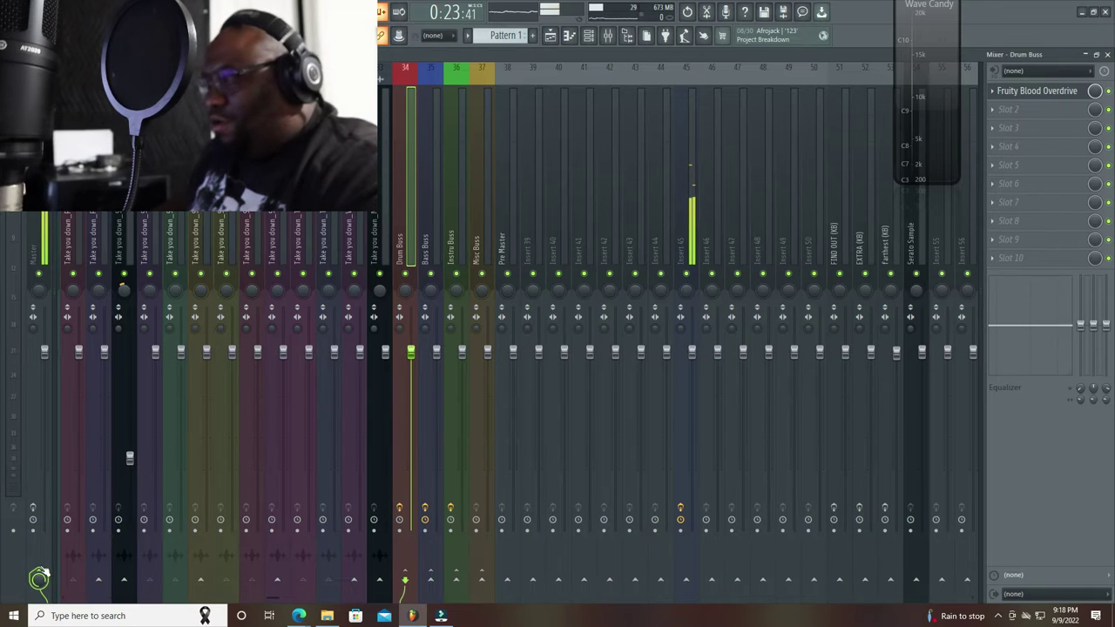
click(506, 579)
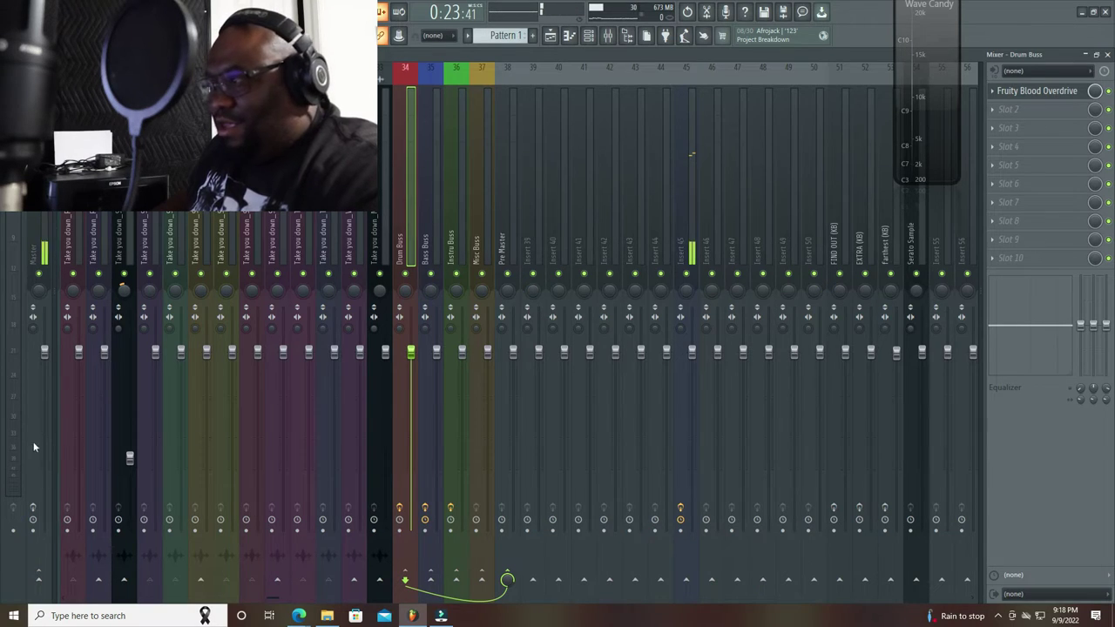
click(482, 223)
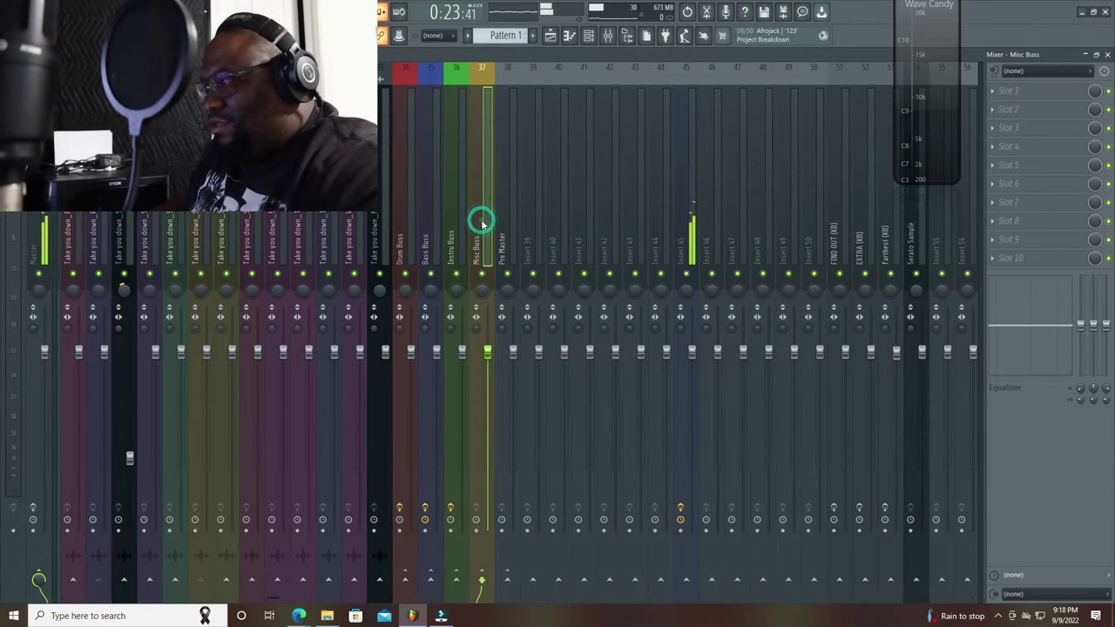
click(501, 228)
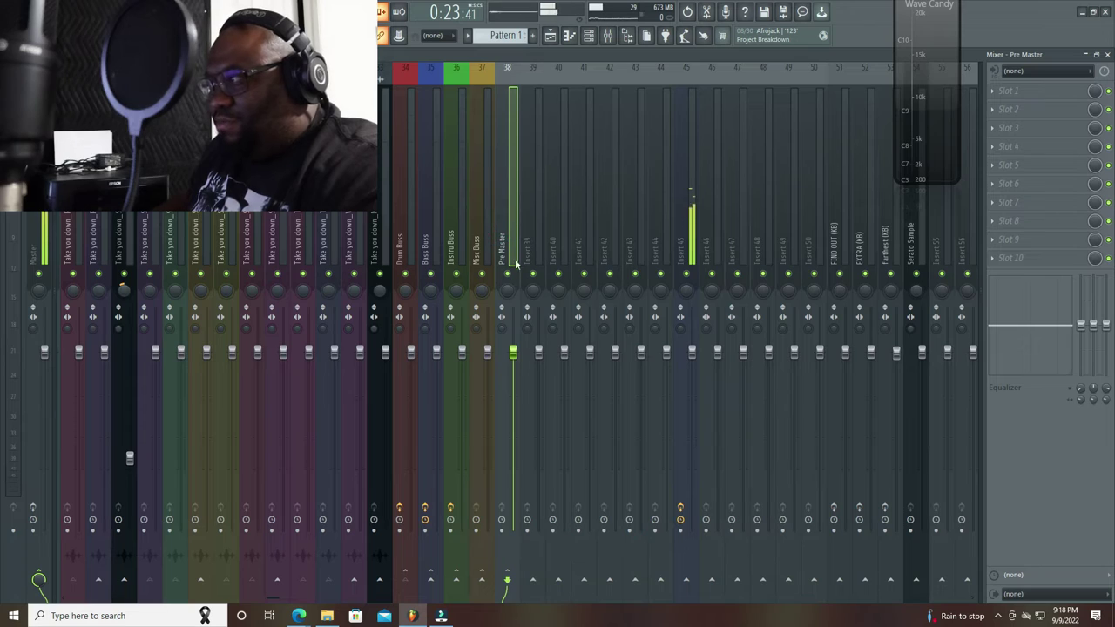
click(401, 241)
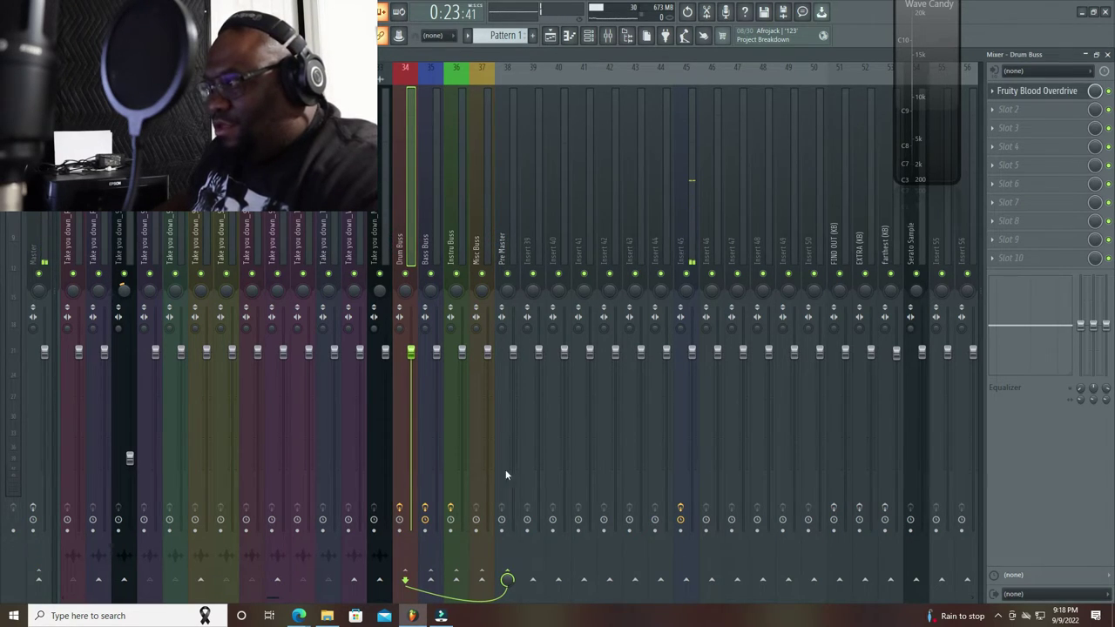
- Route the Bass Buss, Instru Buss and Misc Buss to the Pre Master track instead of the Master
click(426, 223)
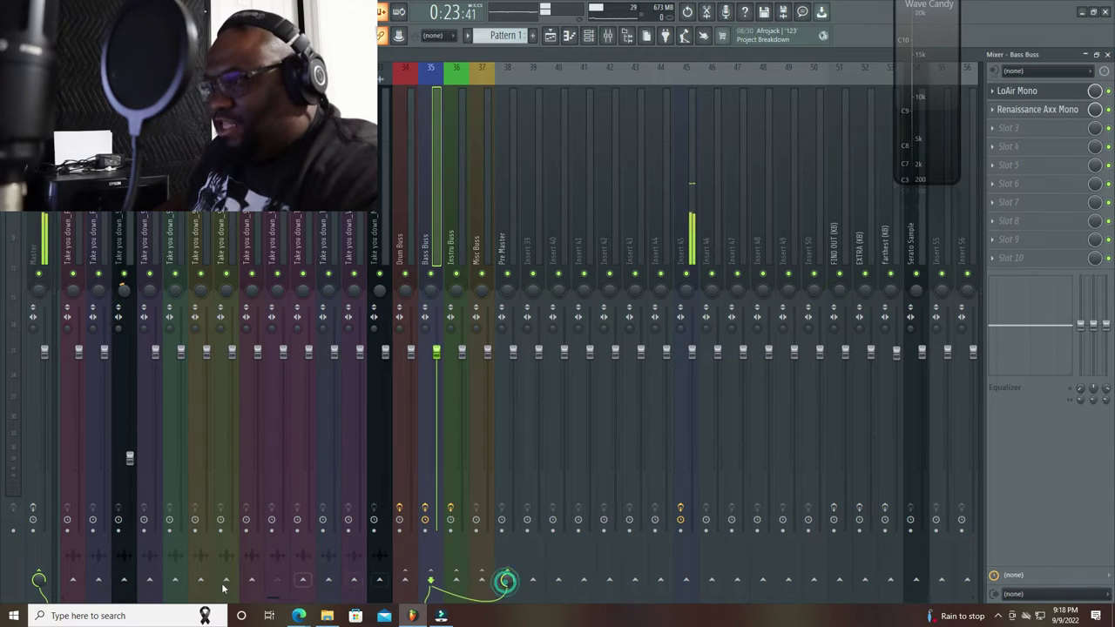
click(452, 245)
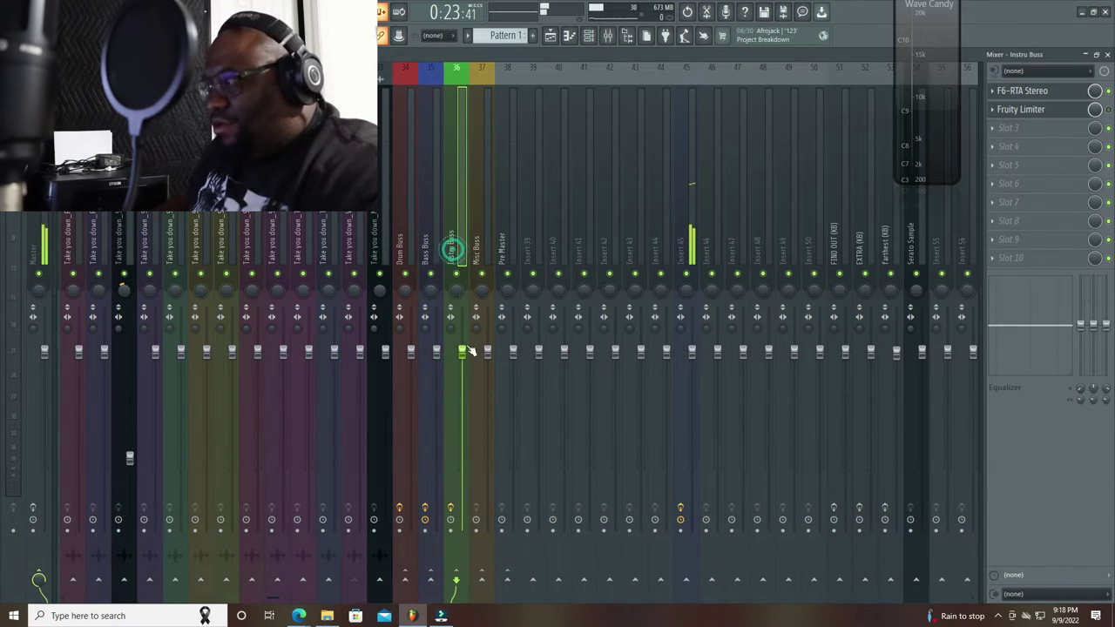
click(505, 580)
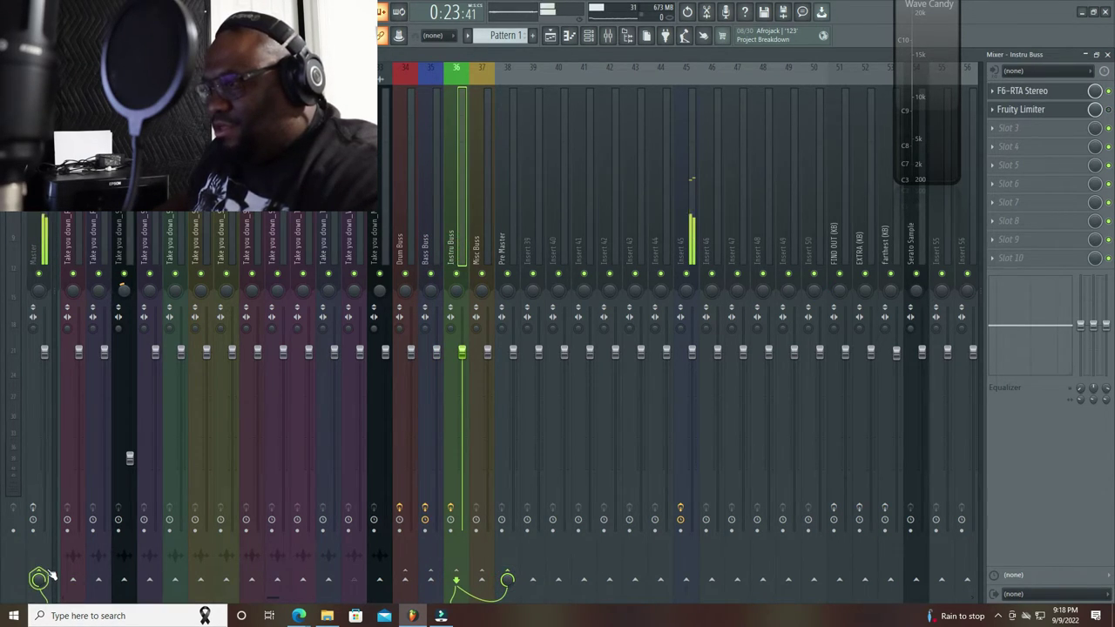
click(486, 242)
click(505, 581)
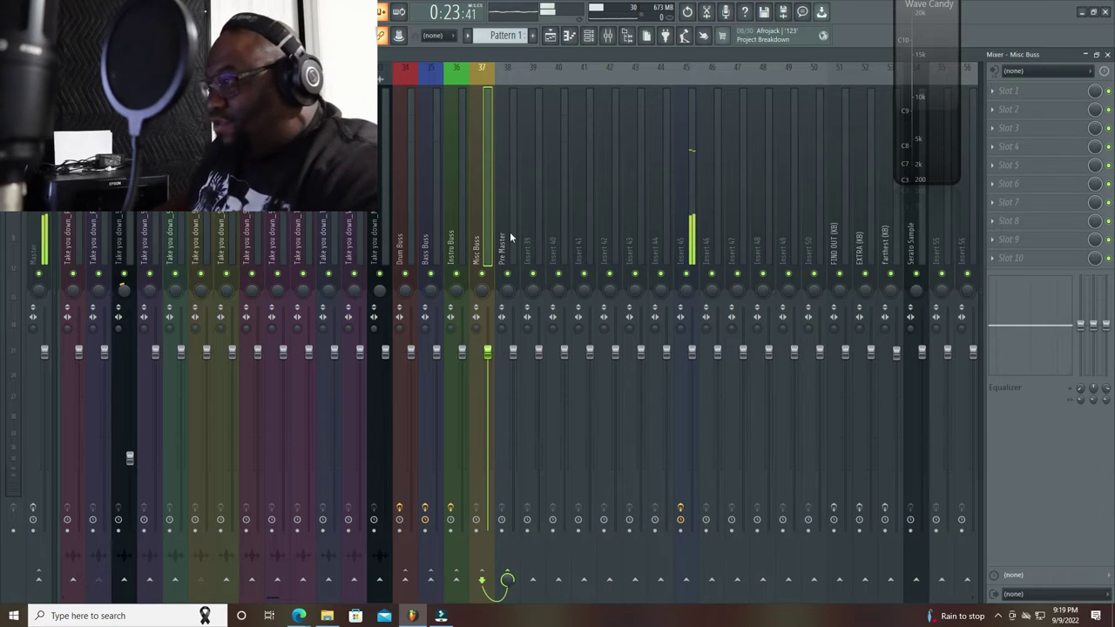
- Send the Take you down_Kick (Layer) track to the Pre Master track as a sidechain
drag(277, 598, 94, 597)
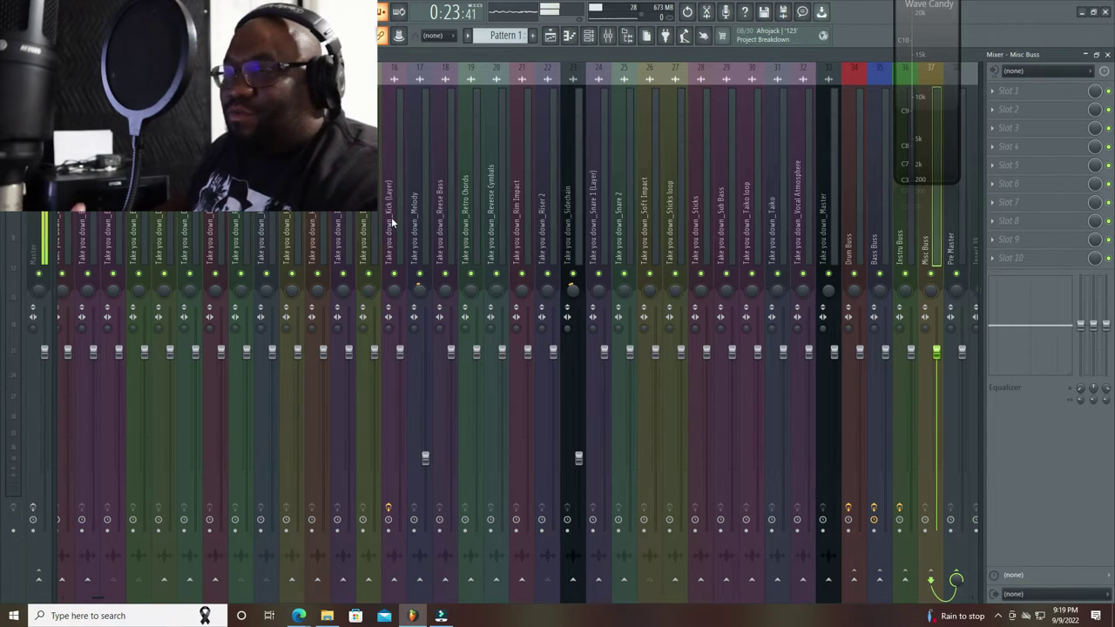
click(391, 222)
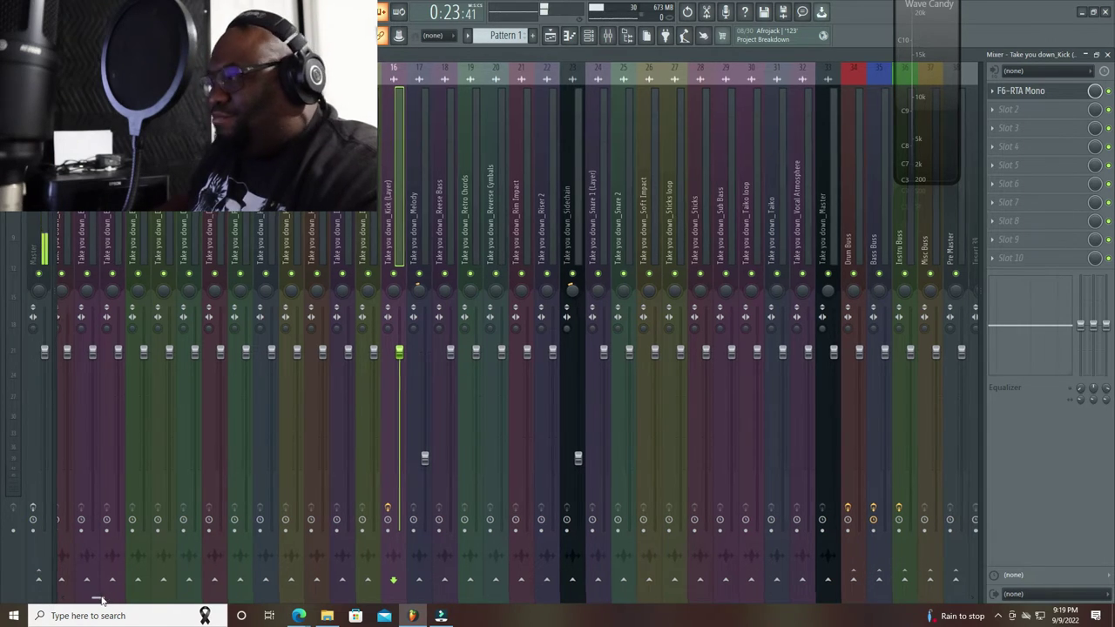
drag(99, 599, 176, 604)
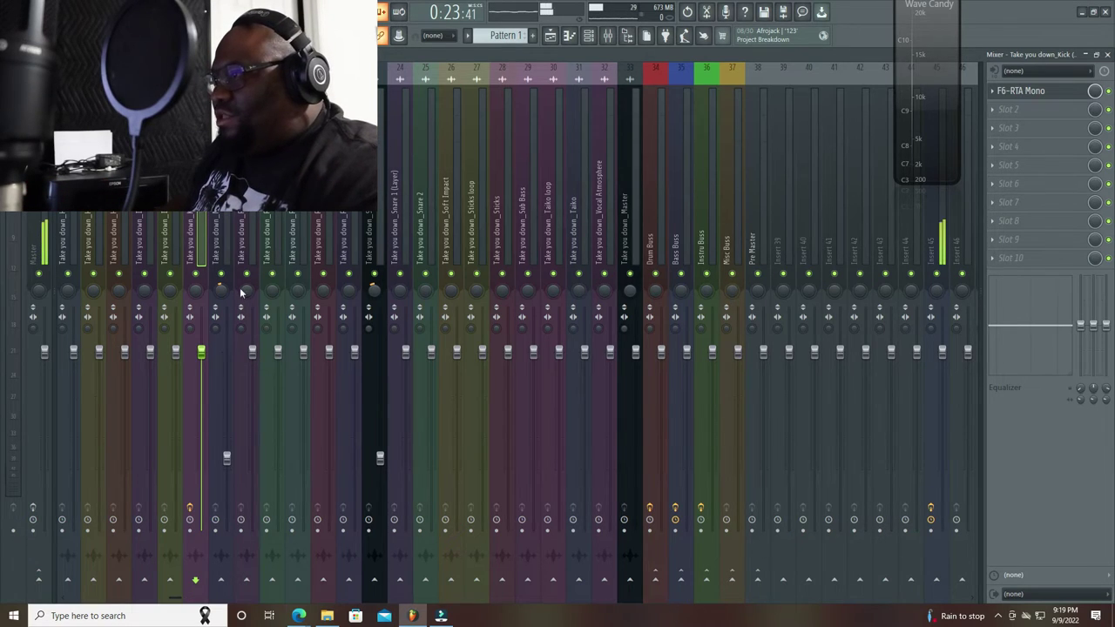
right_click(758, 581)
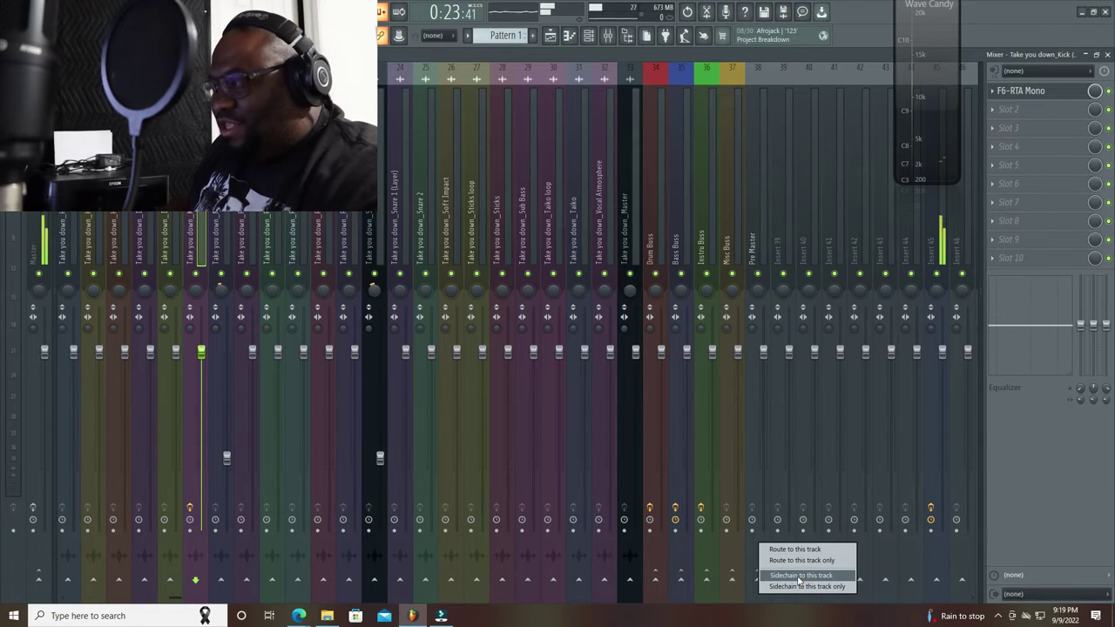
click(799, 577)
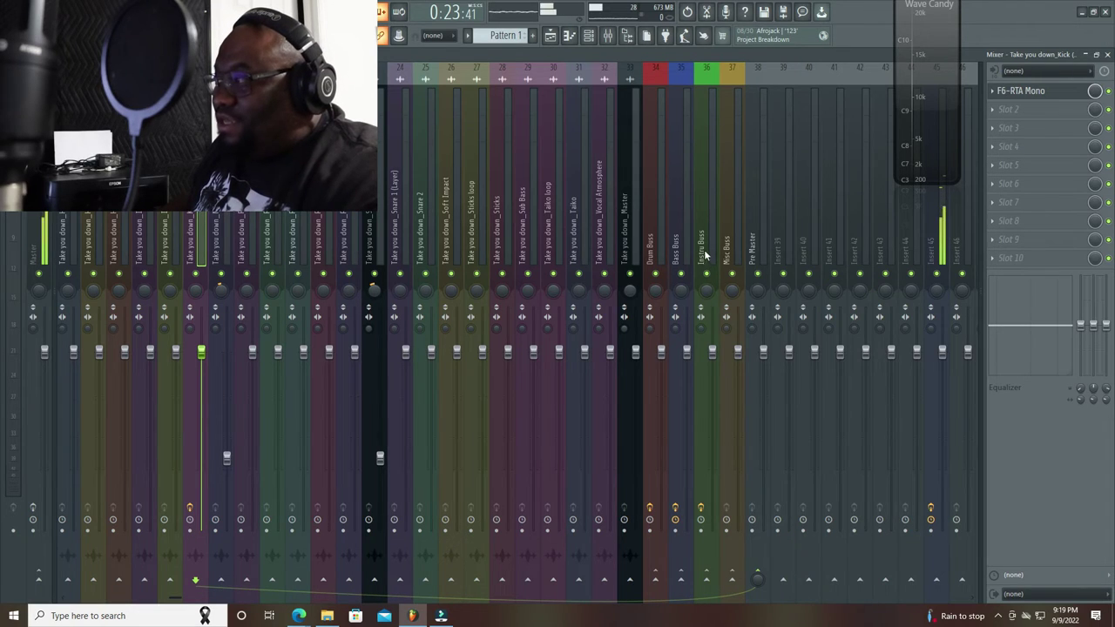
- Load Fruity Limiter on the Pre Master track in compressor mode with Take you down_Kick (Layer) as its sidechain input
click(759, 227)
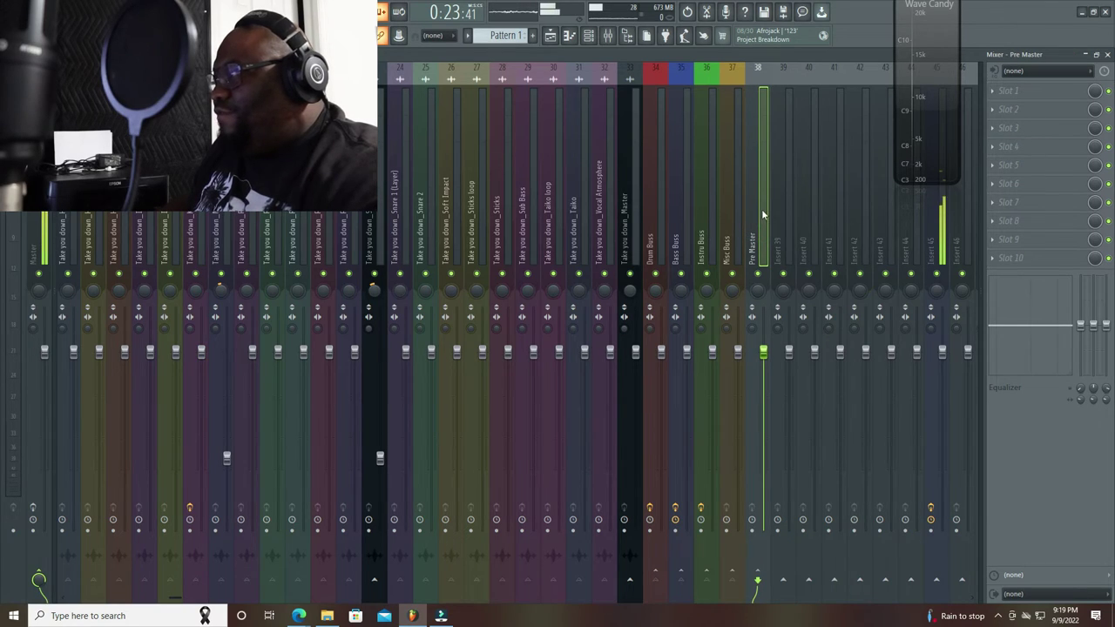
click(995, 96)
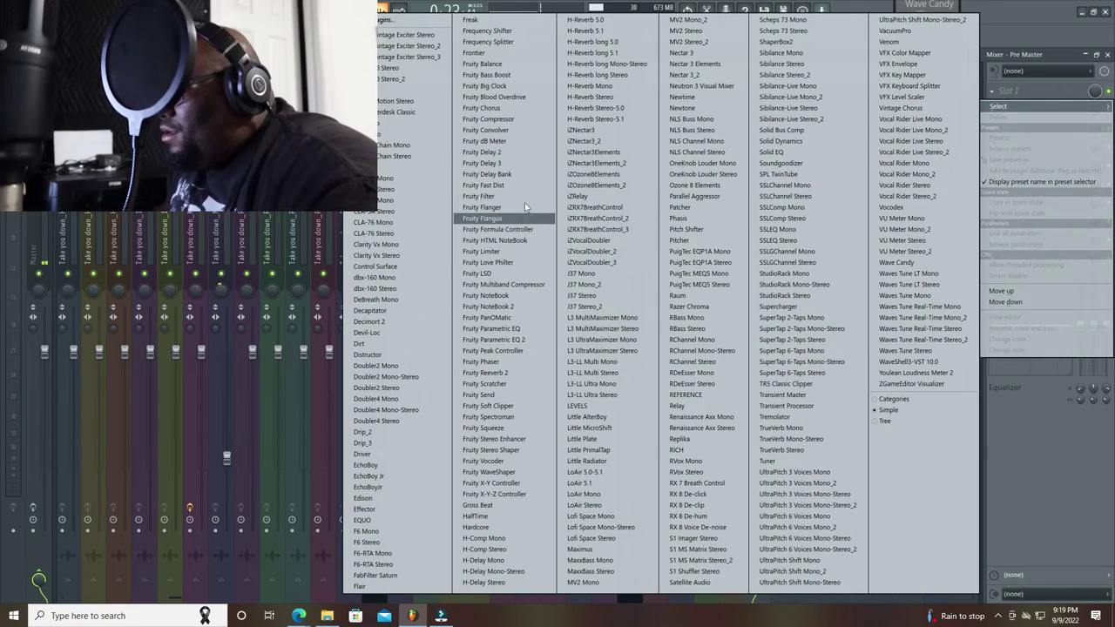
drag(526, 251, 535, 251)
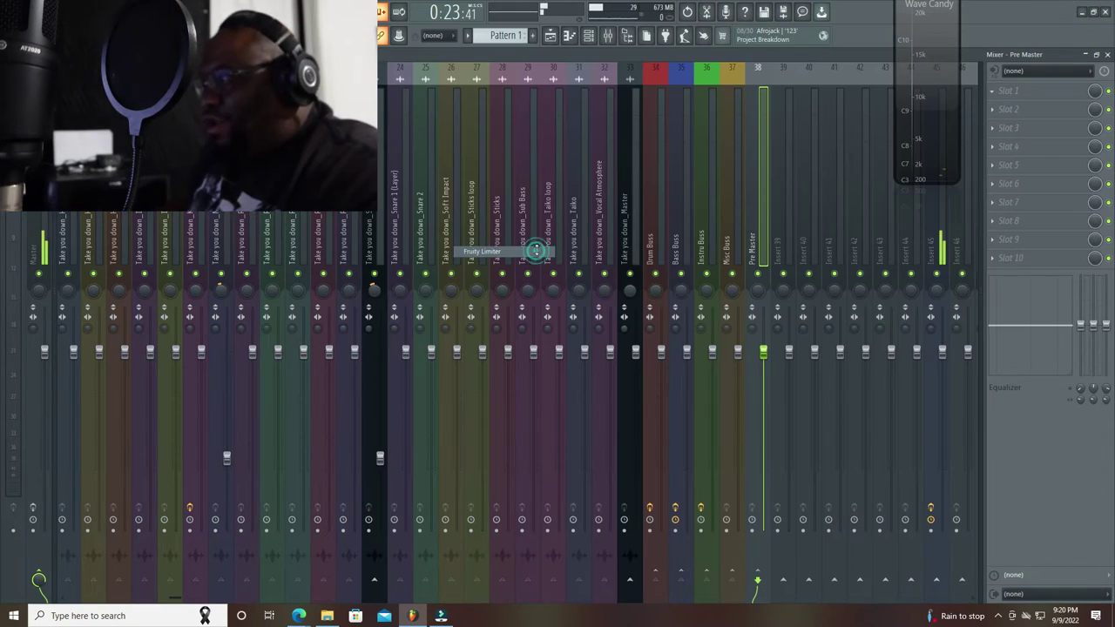
click(199, 372)
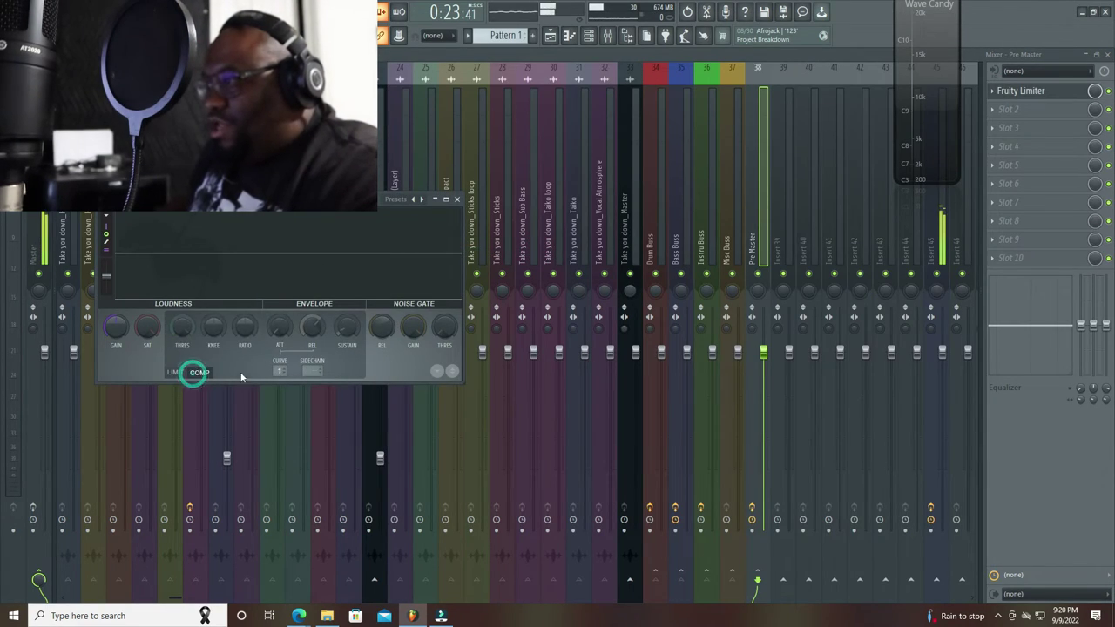
click(315, 370)
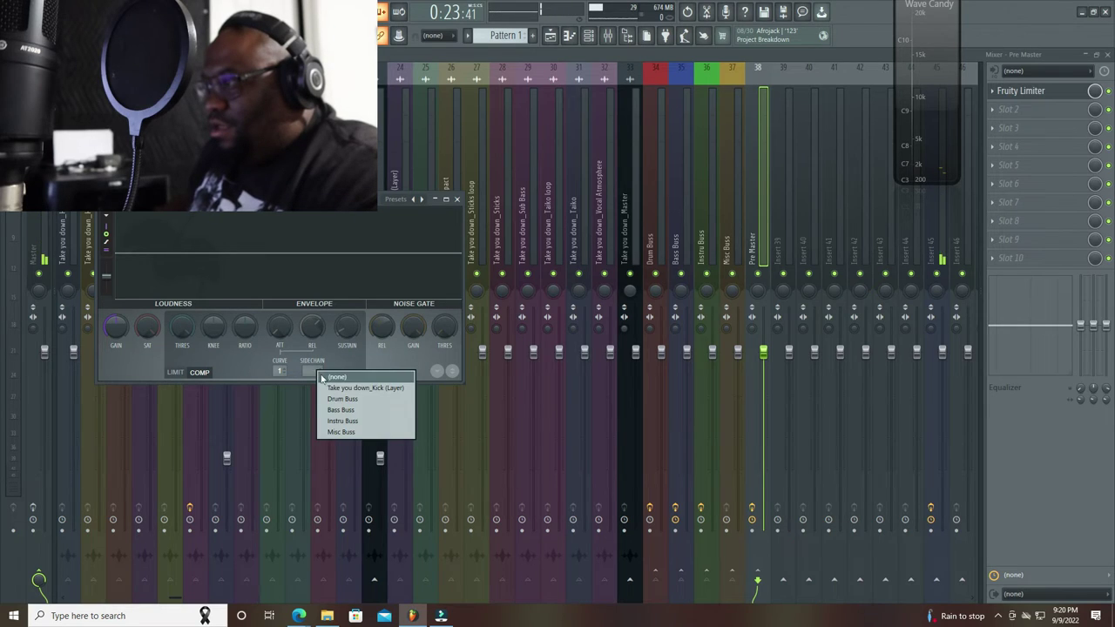
click(391, 391)
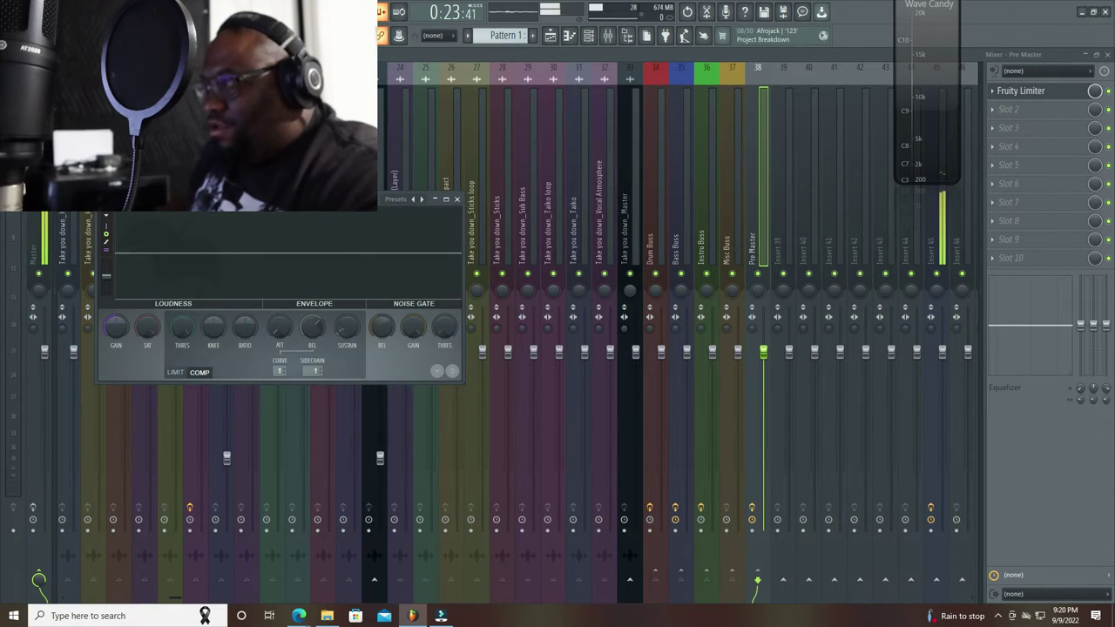
- Reposition the Fruity Limiter window and adjust the compressor's threshold, knee and ratio while listening to the ducking
drag(346, 200, 567, 127)
click(465, 265)
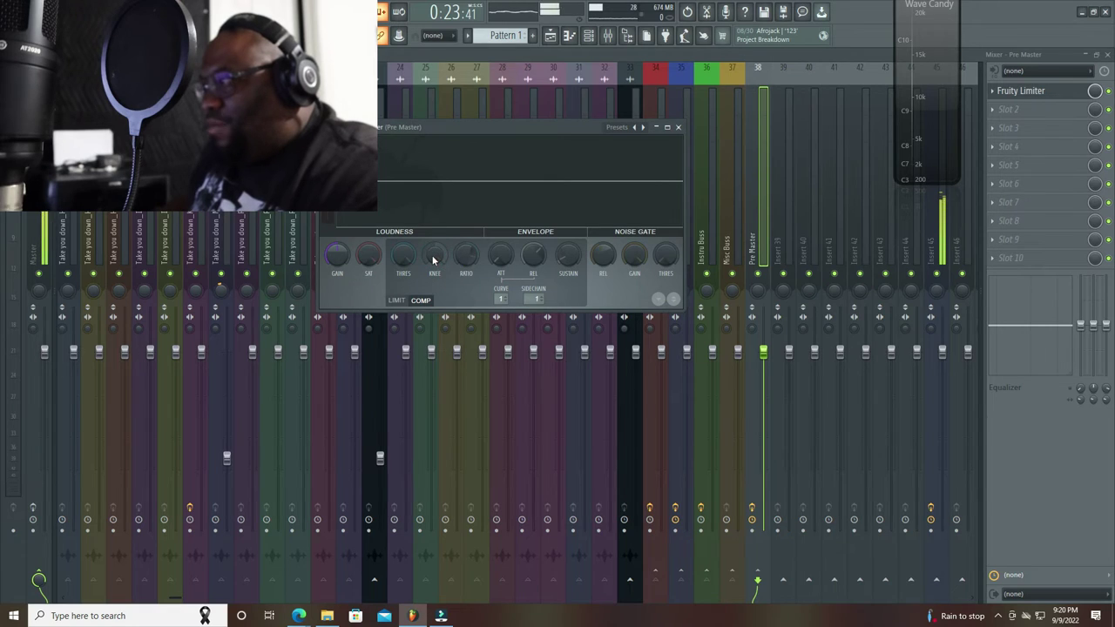
drag(429, 250, 428, 244)
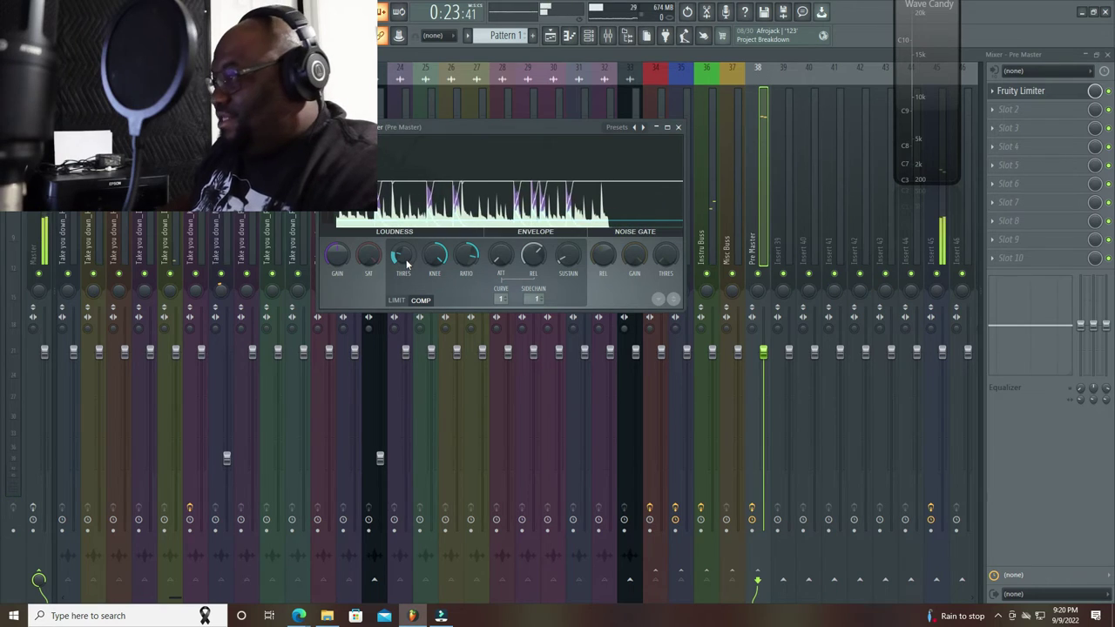
drag(406, 265, 406, 258)
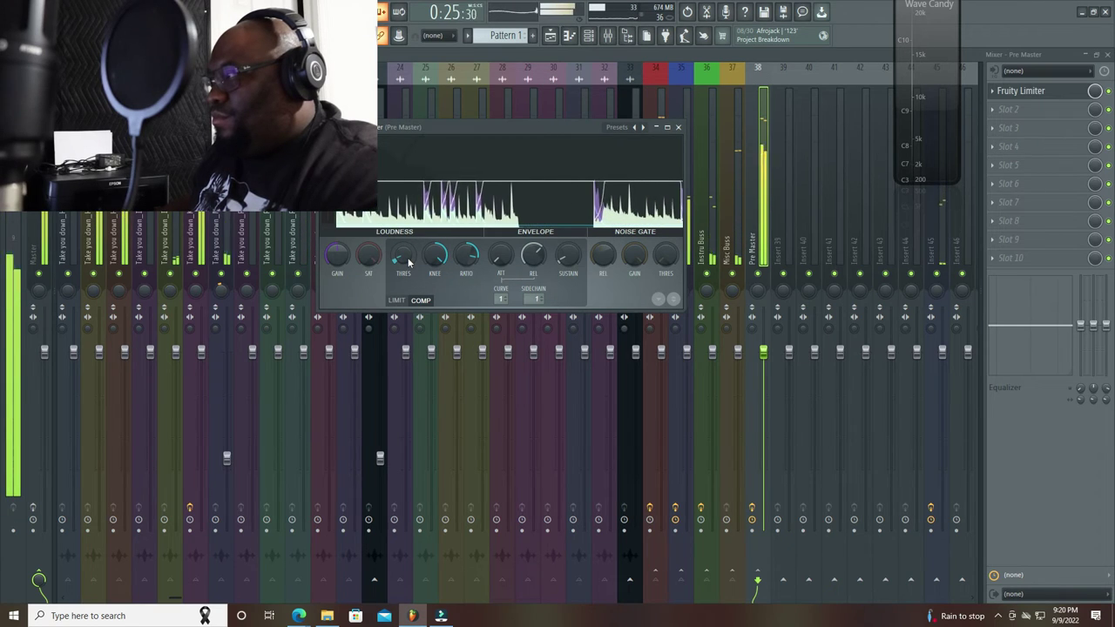
- Fine-tune the Pre Master compressor's ratio and threshold while starting and stopping playback to audition the sidechain effect
key(space)
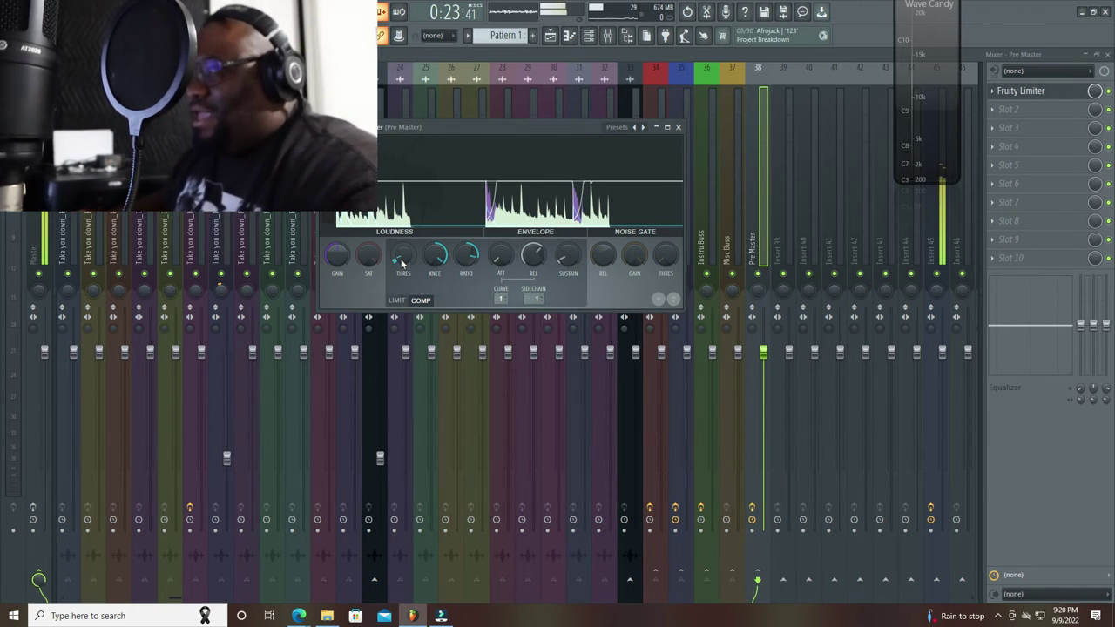
key(space)
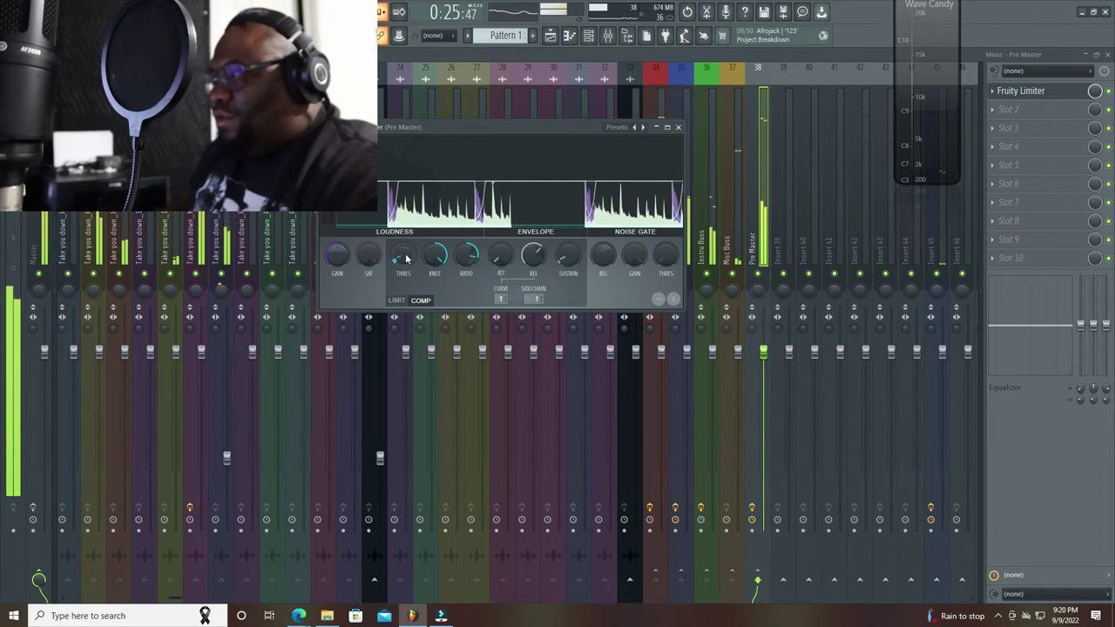
key(space)
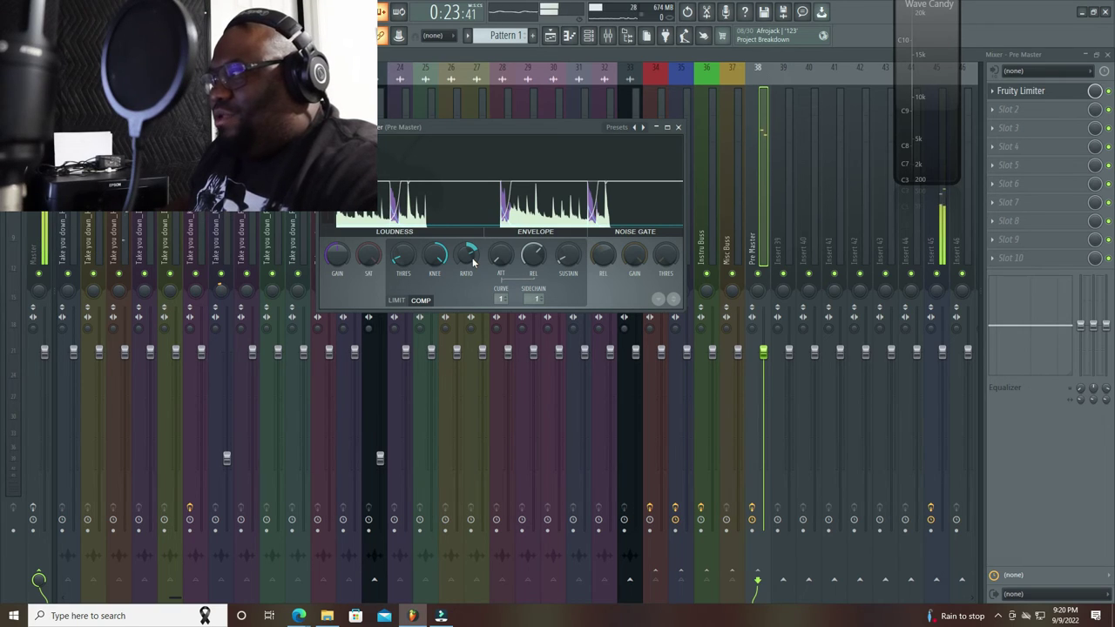
key(space)
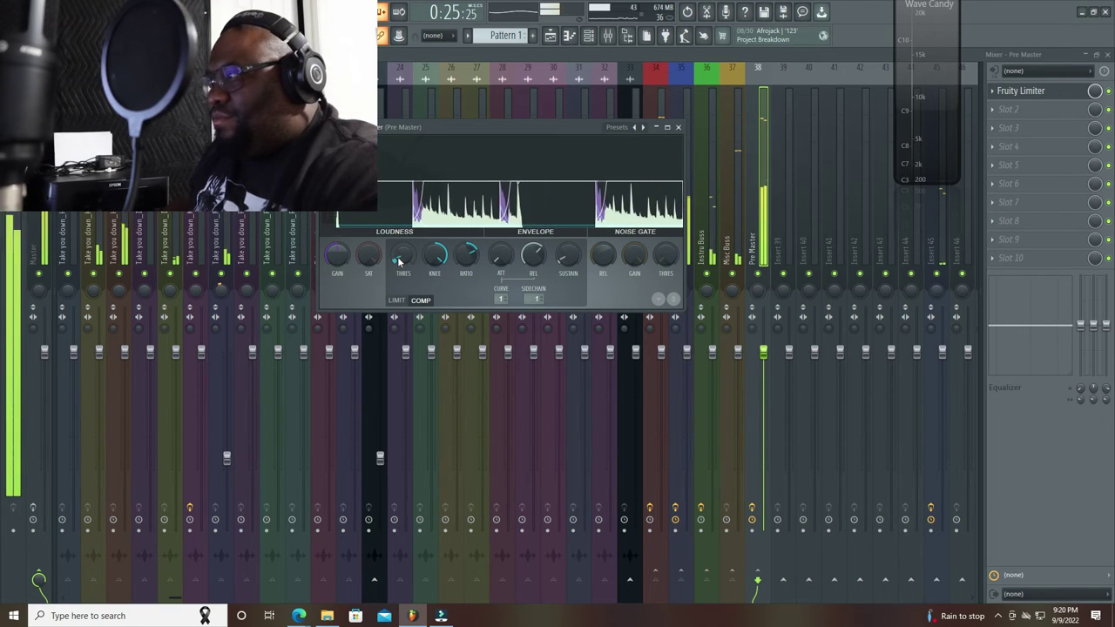
key(space)
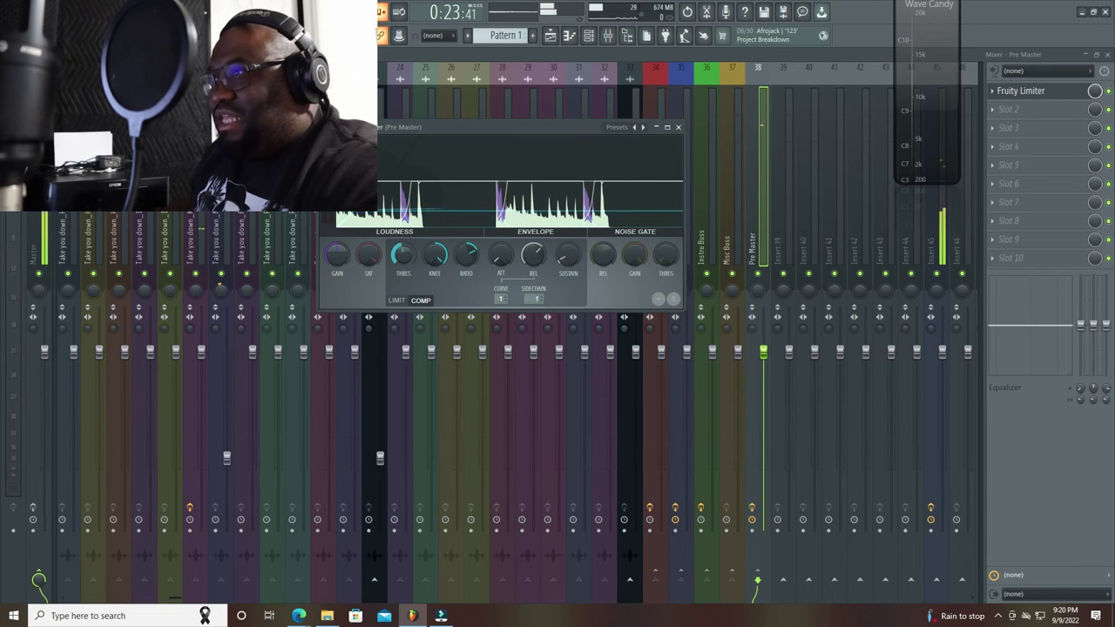
- Lower the Pre Master compressor's threshold in Fruity Limiter, repeatedly playing the same section to audition the kick ducking
key(space)
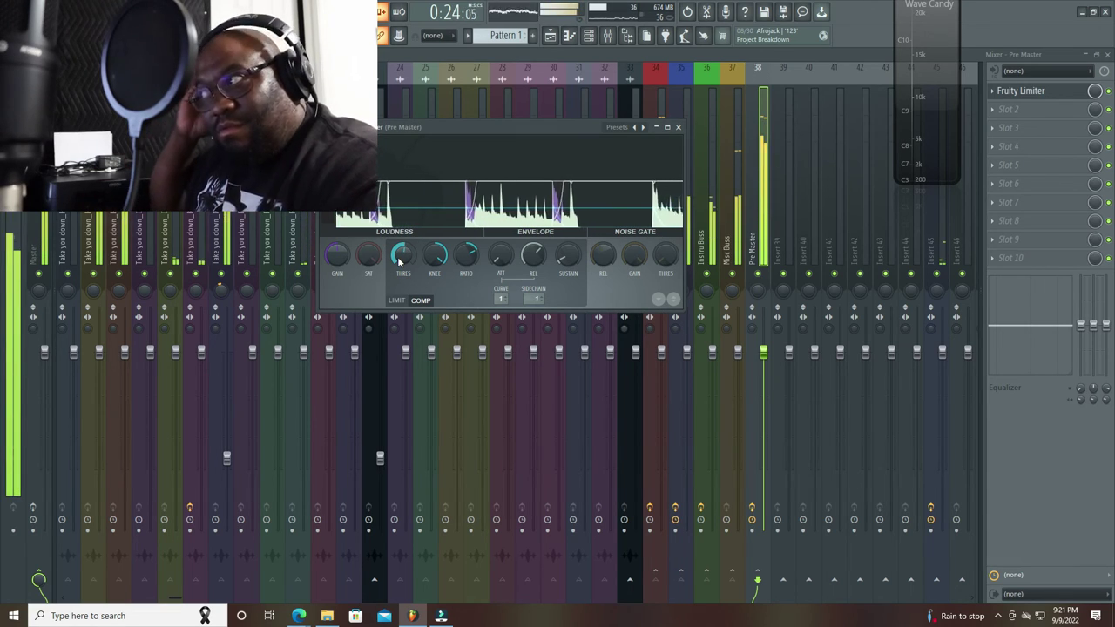
key(space)
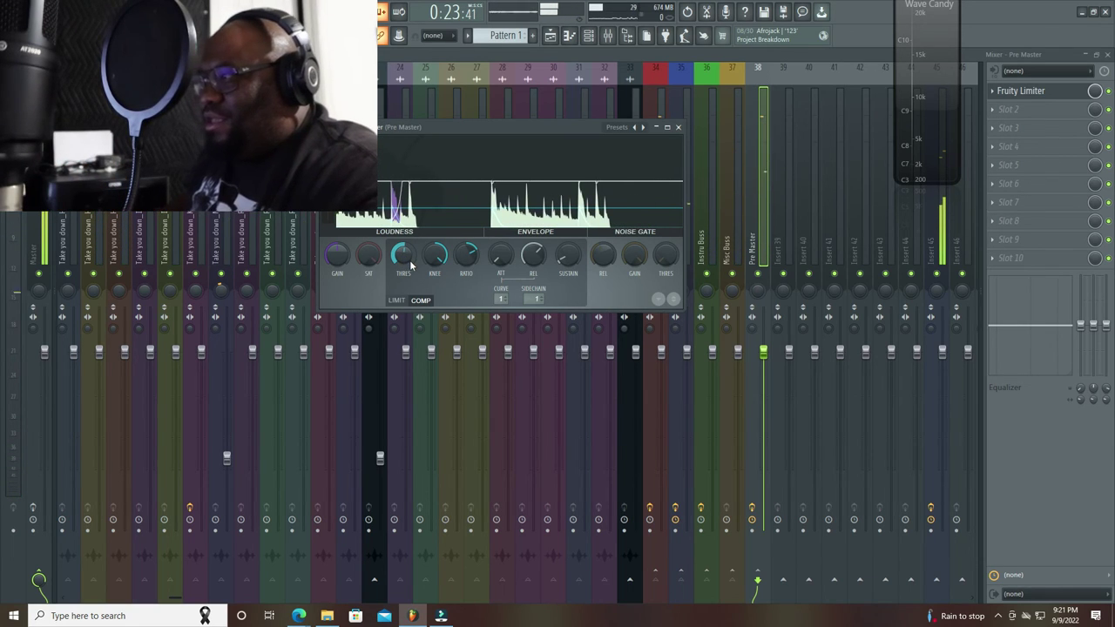
click(404, 260)
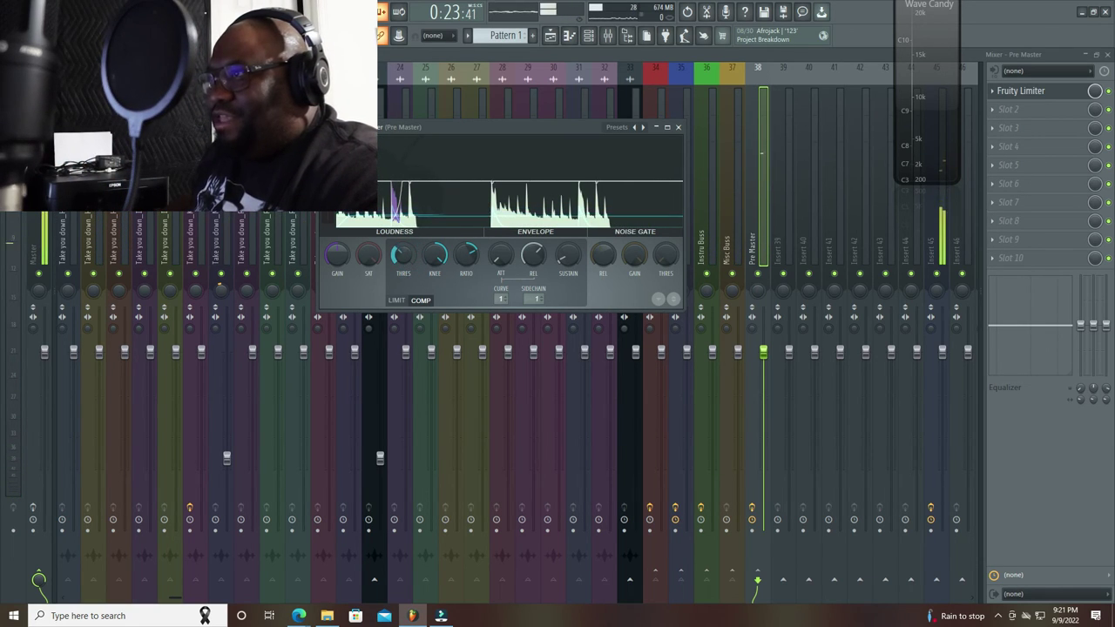
key(space)
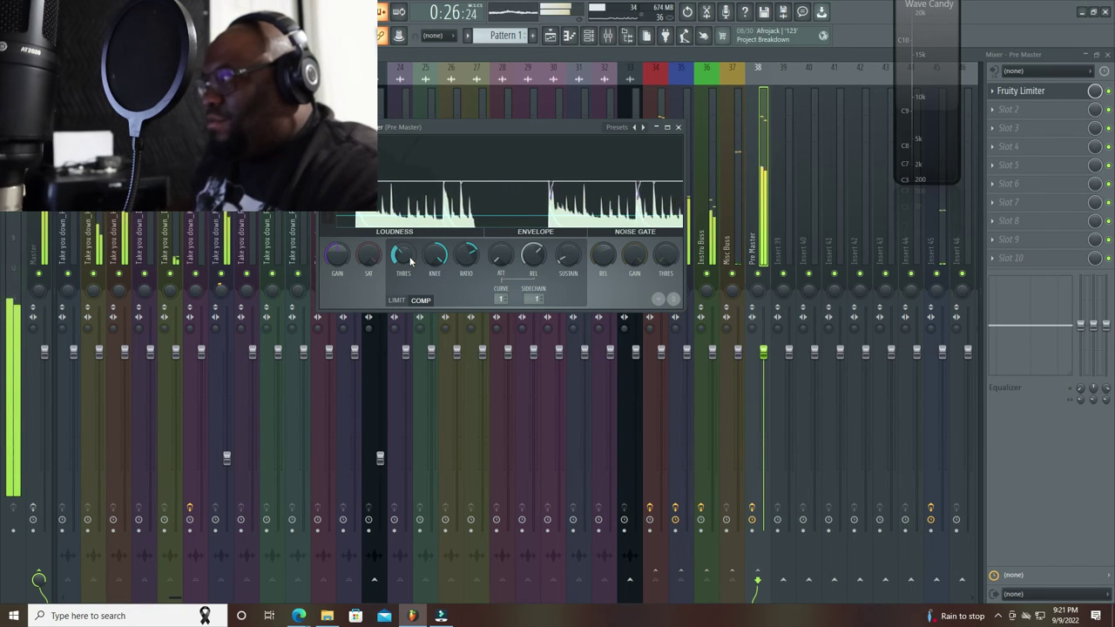
key(space)
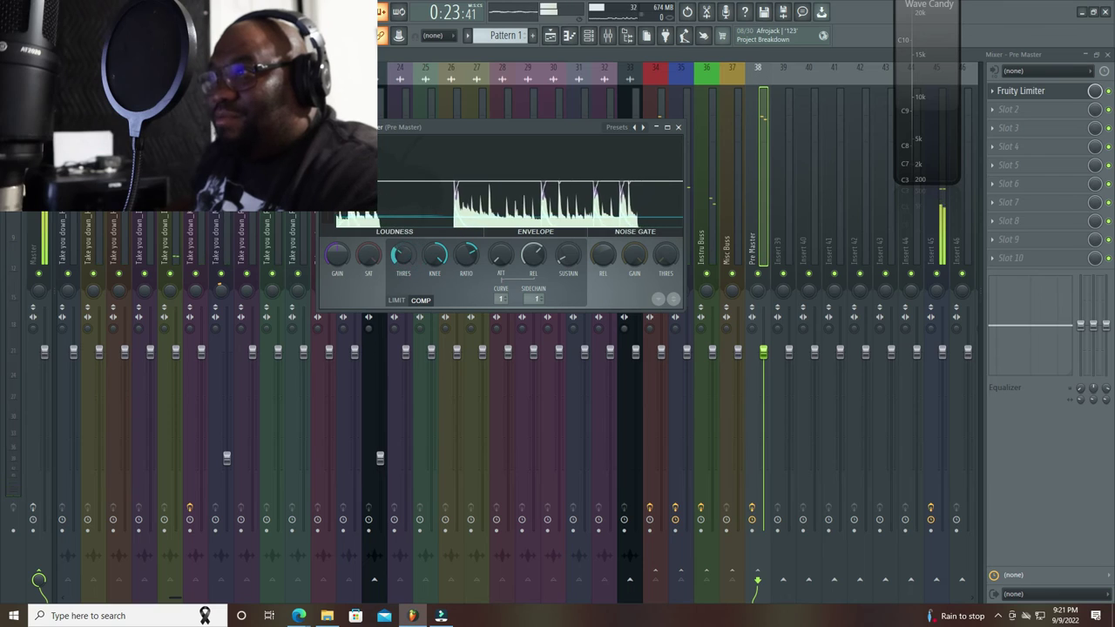
key(space)
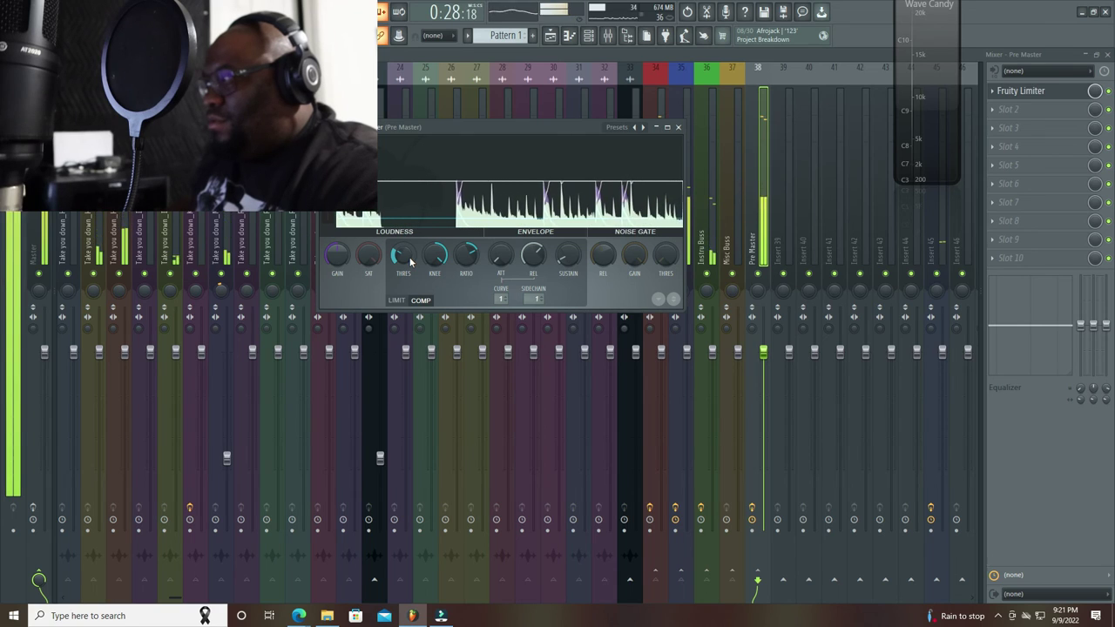
key(space)
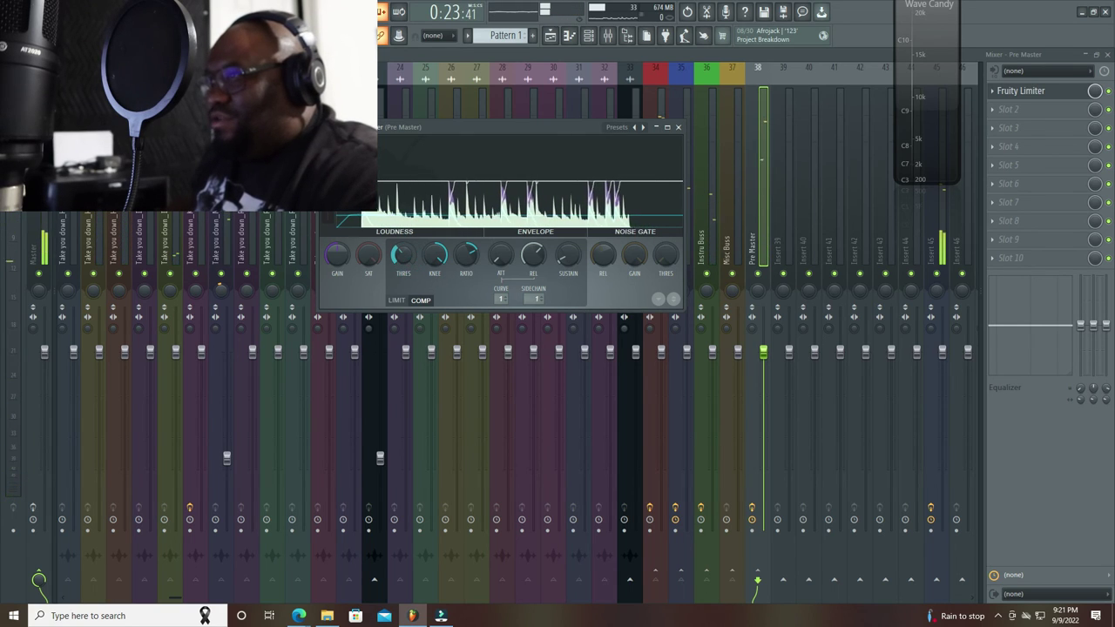
key(space)
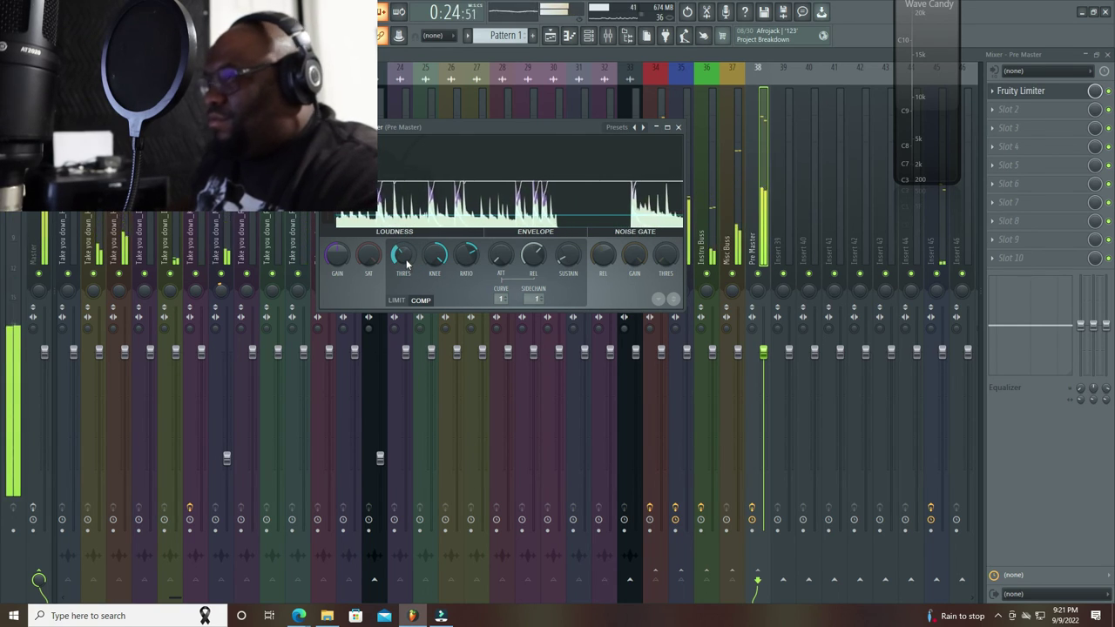
key(space)
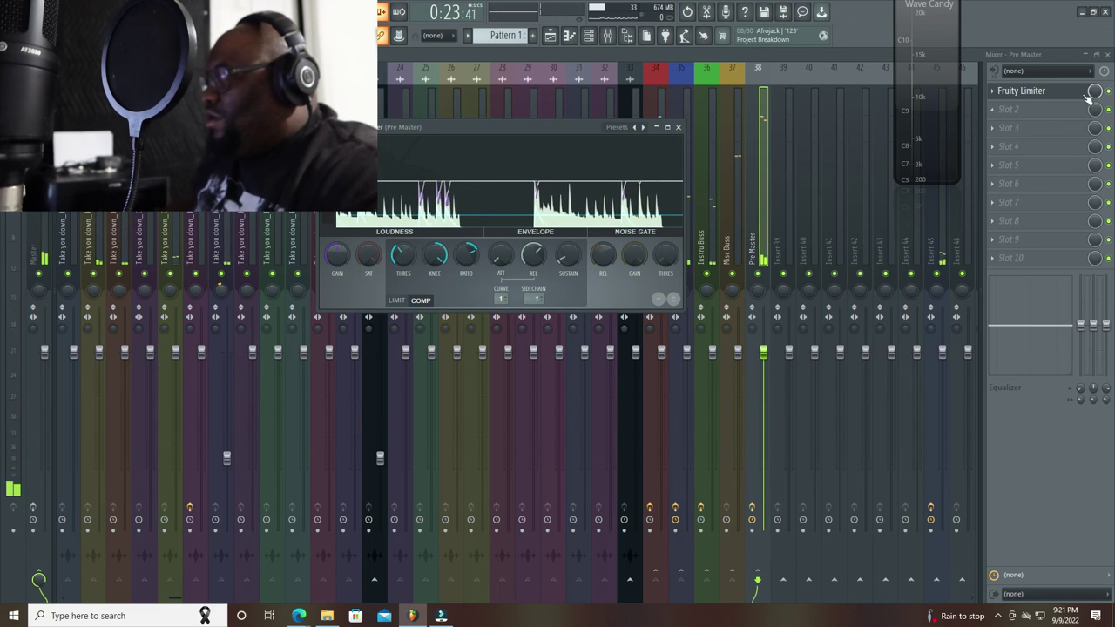
- Bypass Fruity Limiter on the Pre Master track and play the section to hear the mix without ducking
click(1103, 98)
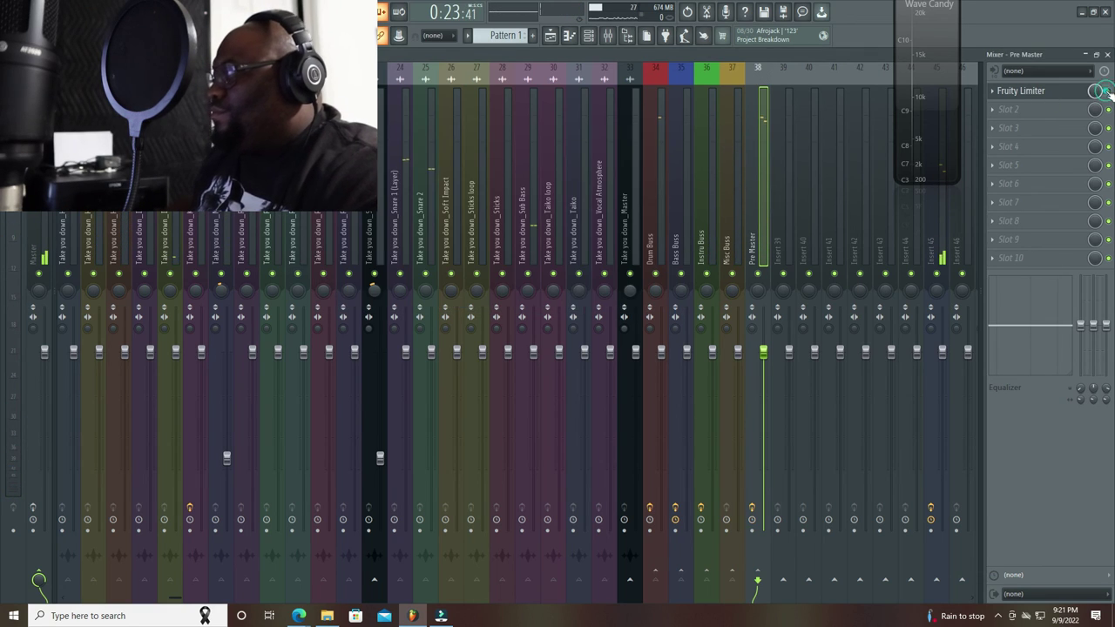
key(space)
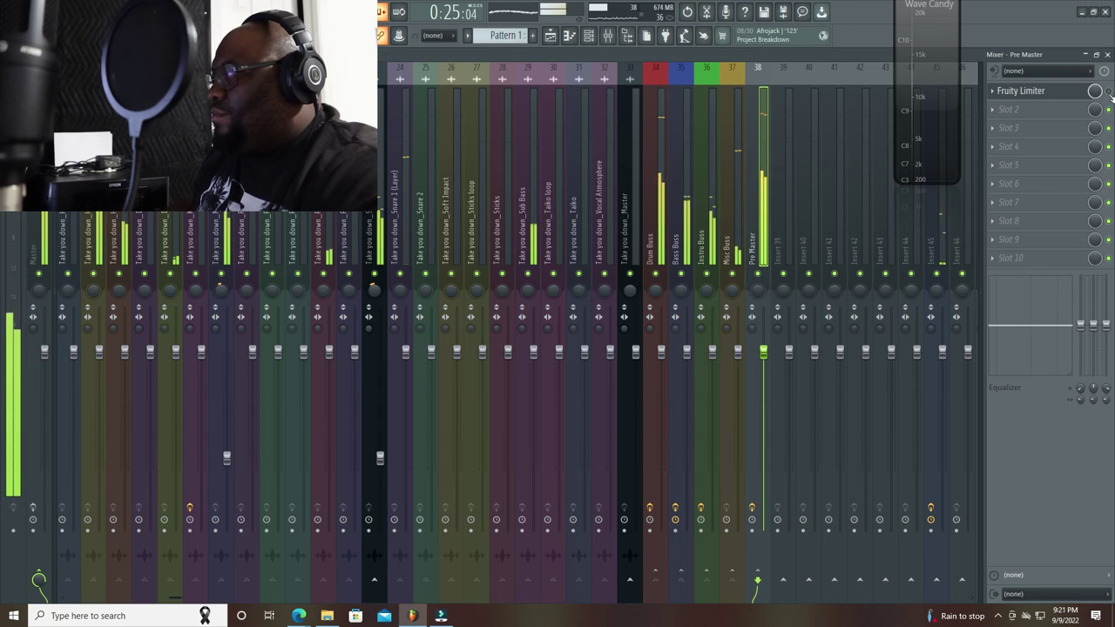